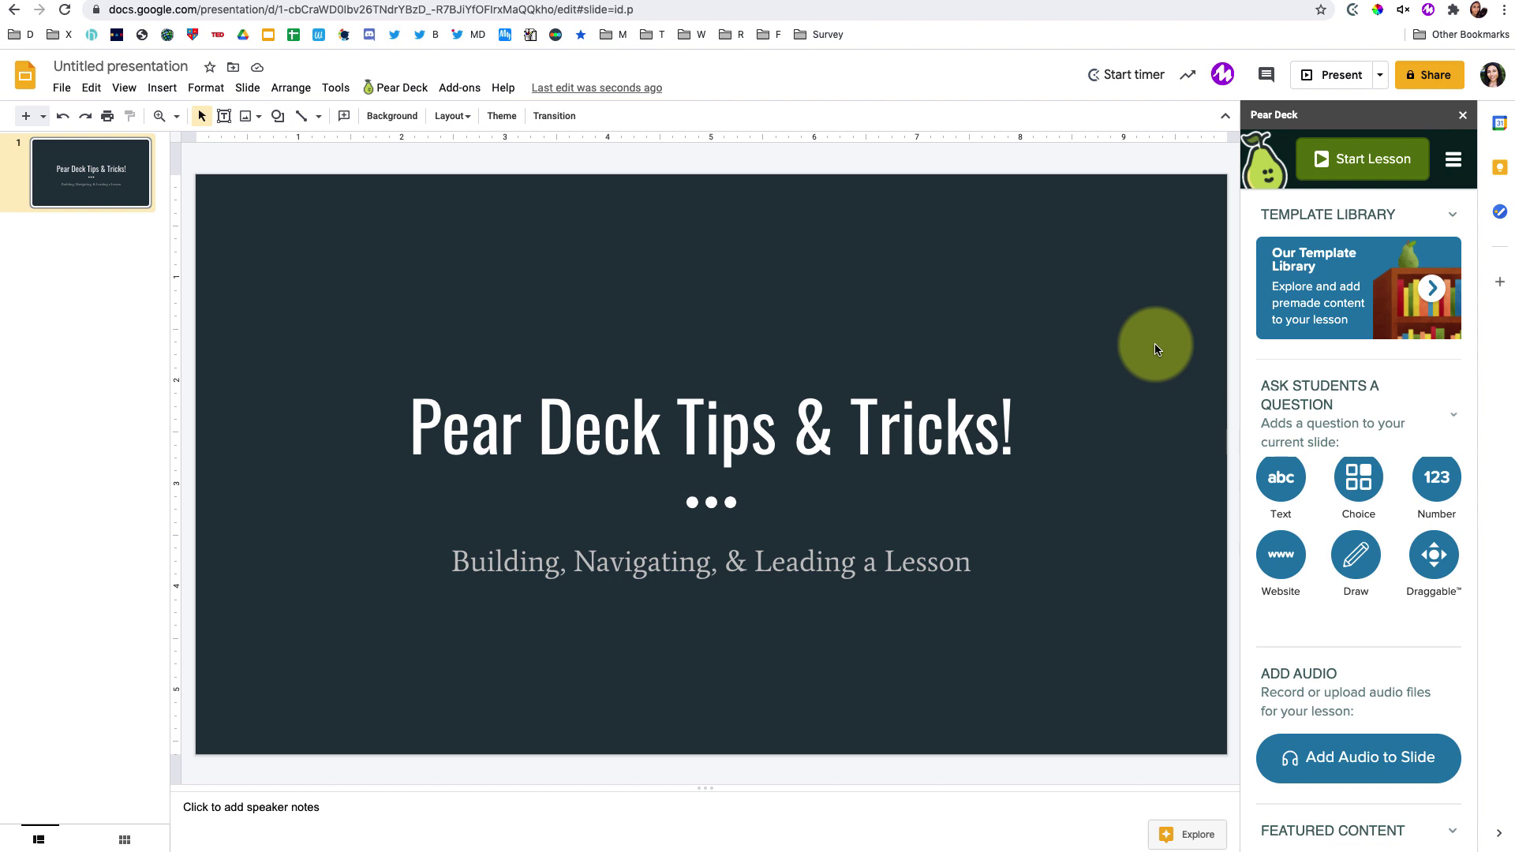
Select the filmstrip position just below the title slide so the next slide lands there.
left_click(134, 420)
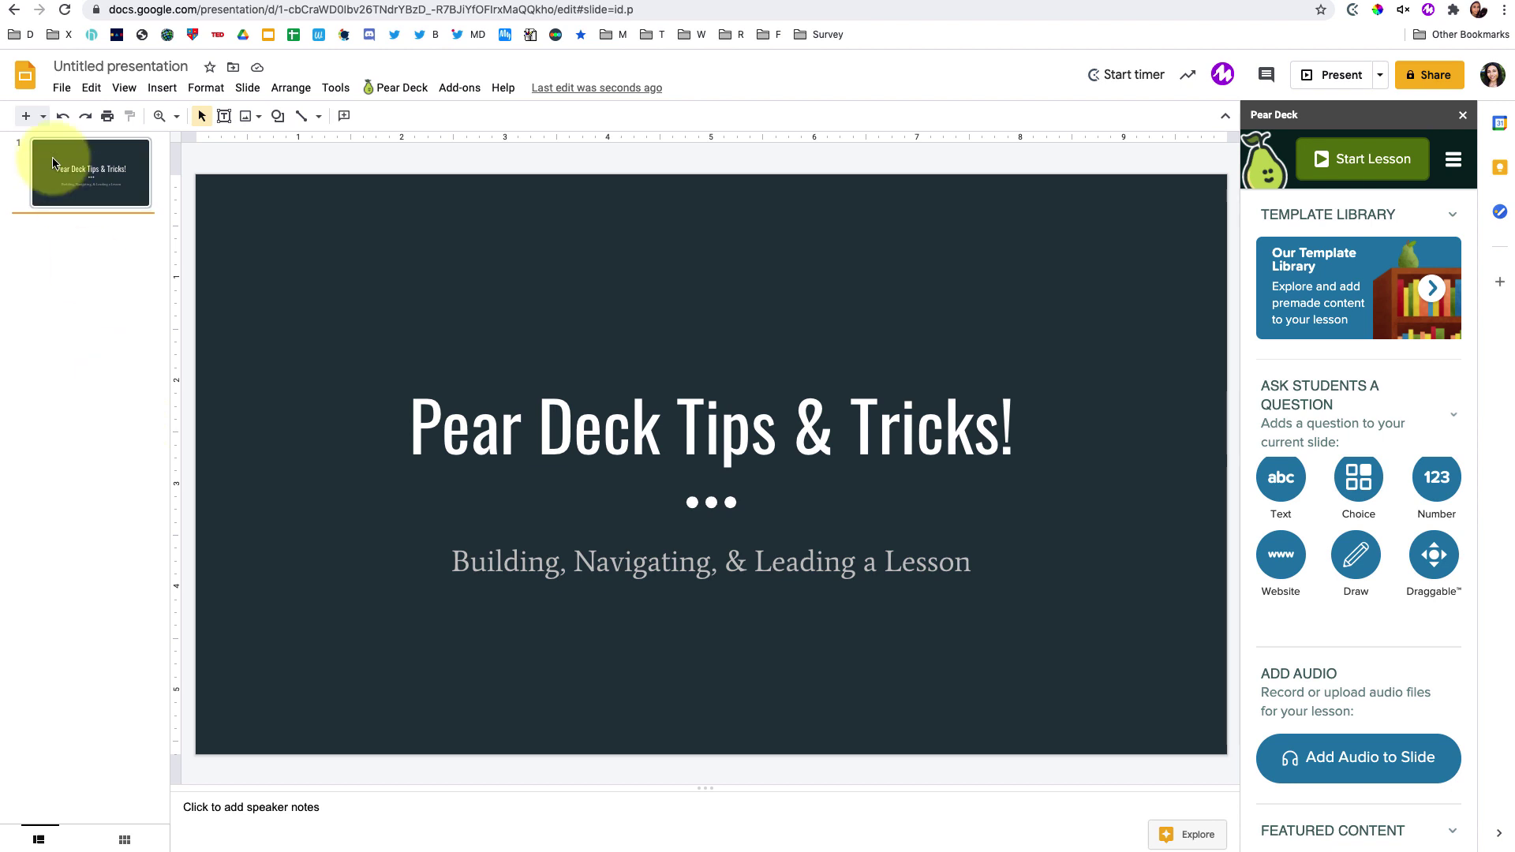
Add slide 2 titled 'Ask a question' and make it a Pear Deck Text question.
left_click(27, 120)
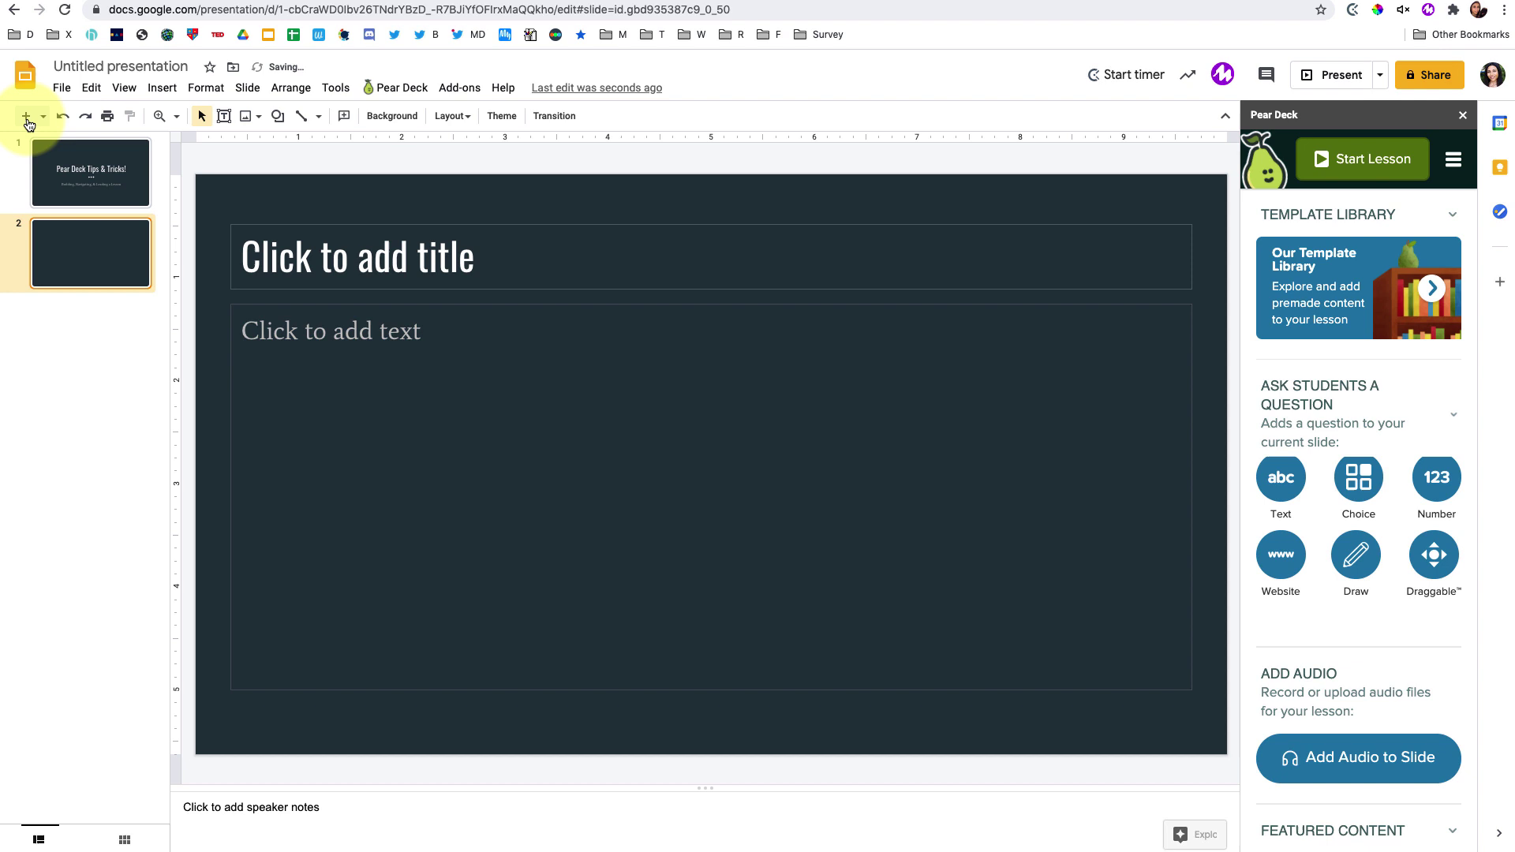
left_click(375, 242)
type("Ask a question")
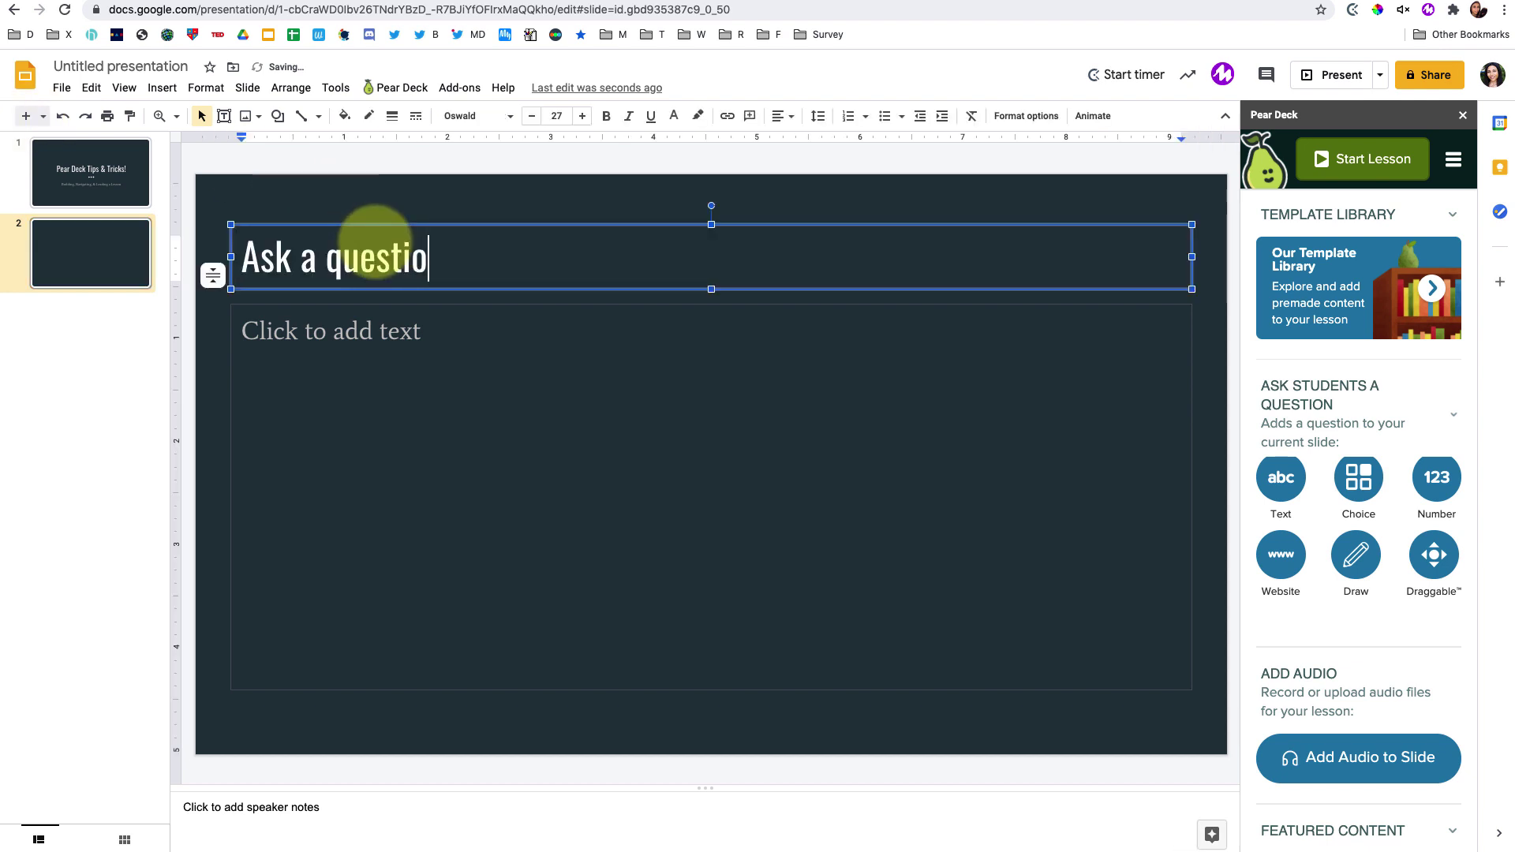
left_click(1279, 489)
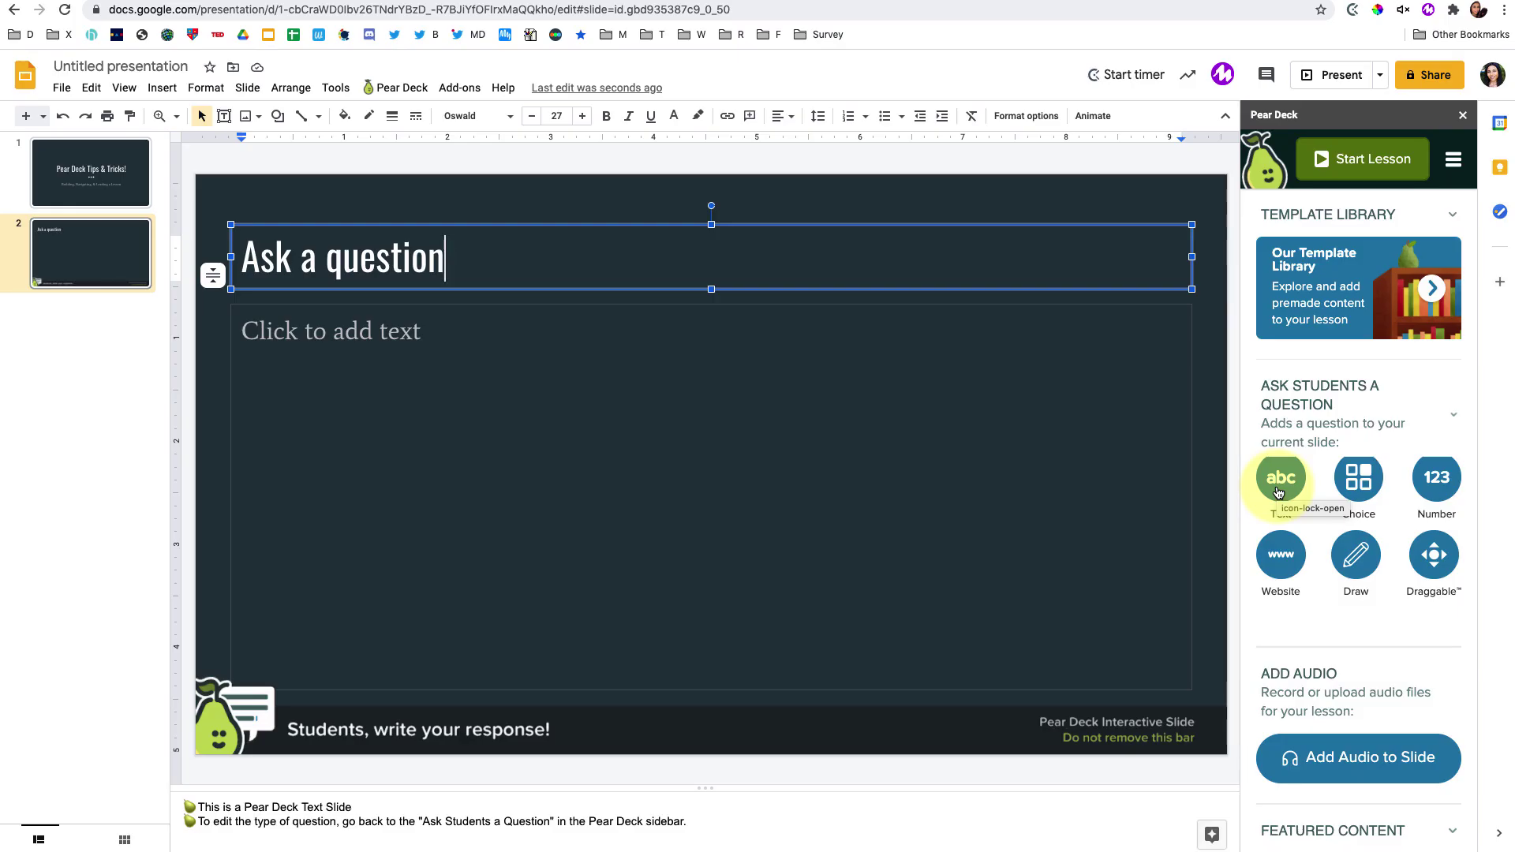
left_click(965, 730)
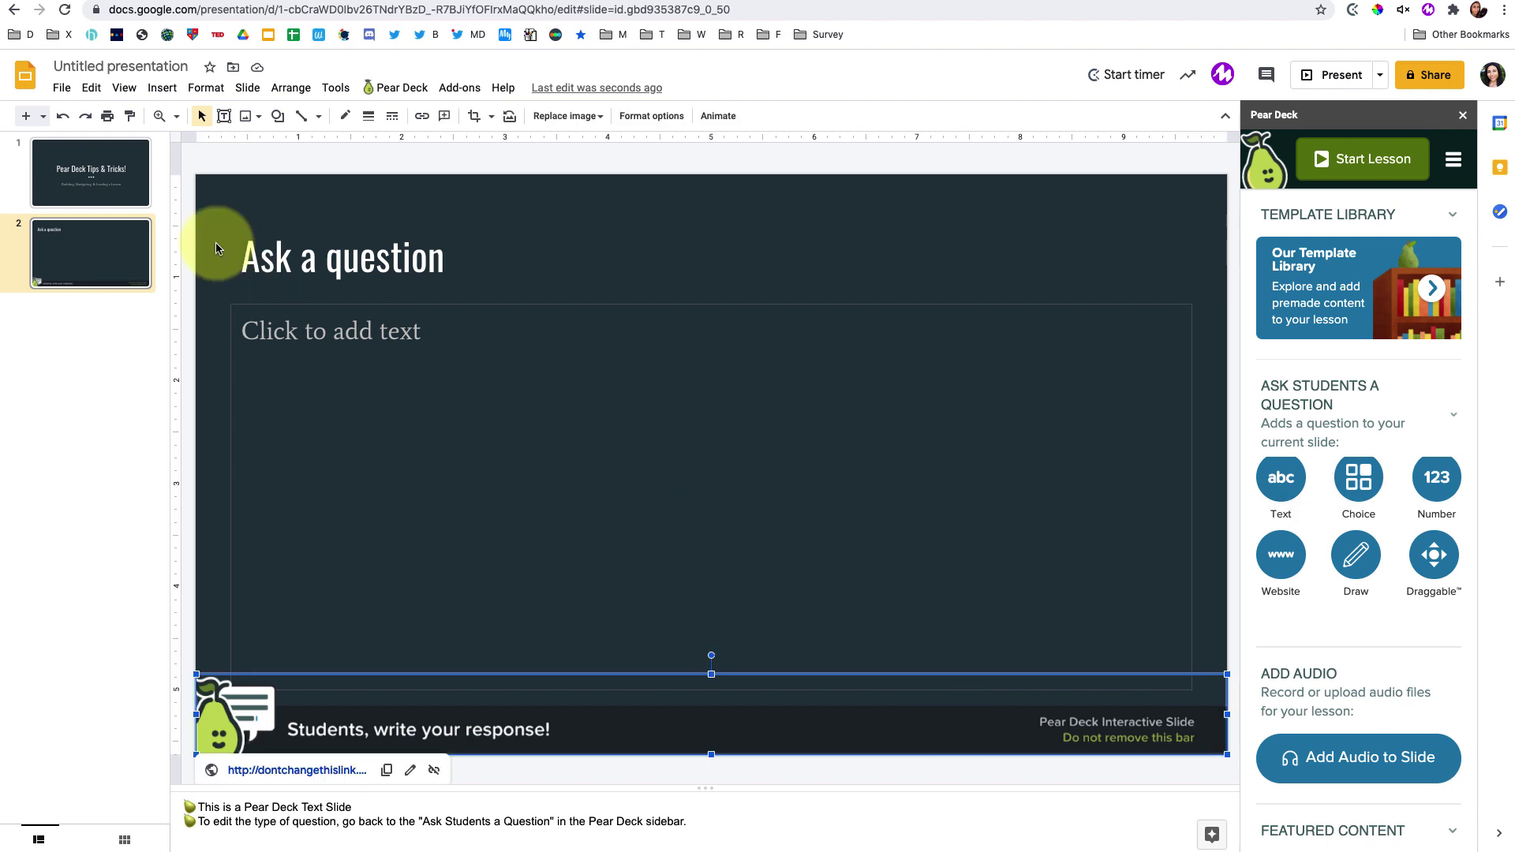
Duplicate slide 2 and retitle the copy 'Ask a new question'.
left_click(126, 247)
right_click(126, 250)
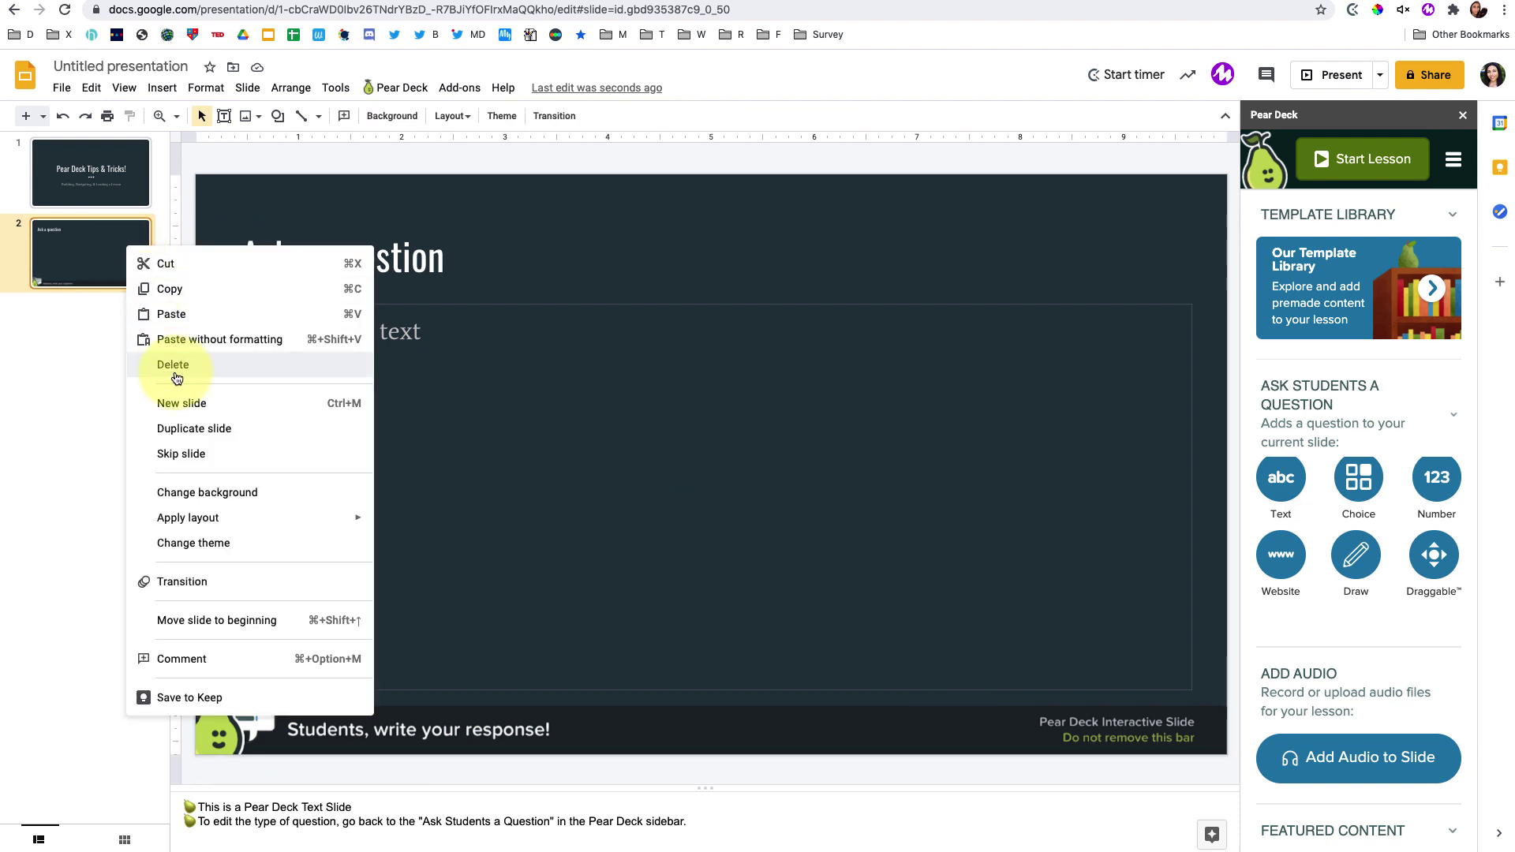
left_click(176, 427)
left_click(393, 260)
left_click(326, 261)
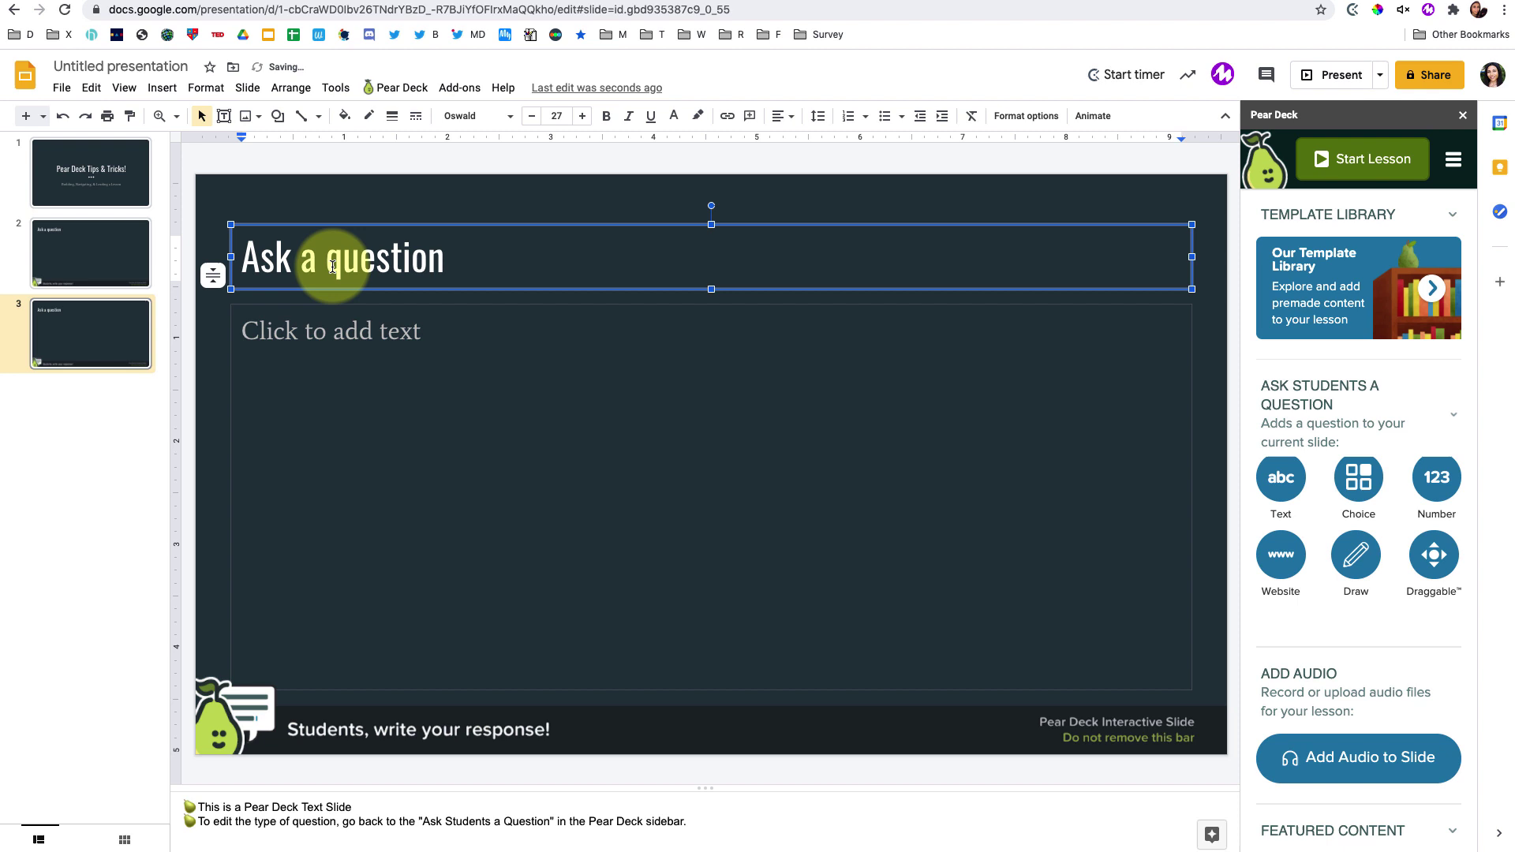
type("new")
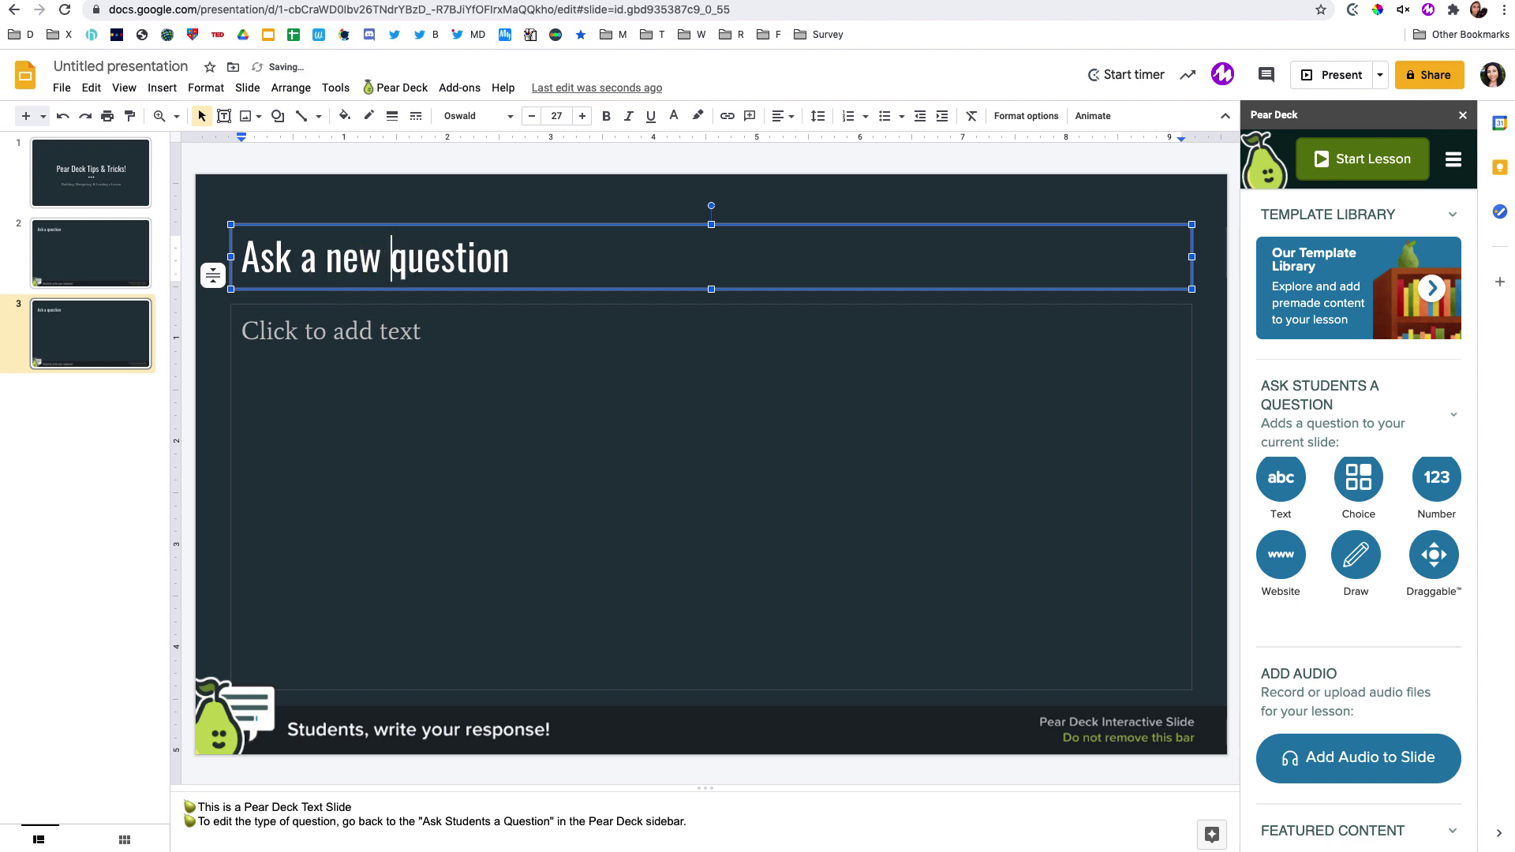
left_click(36, 308)
left_click(87, 259)
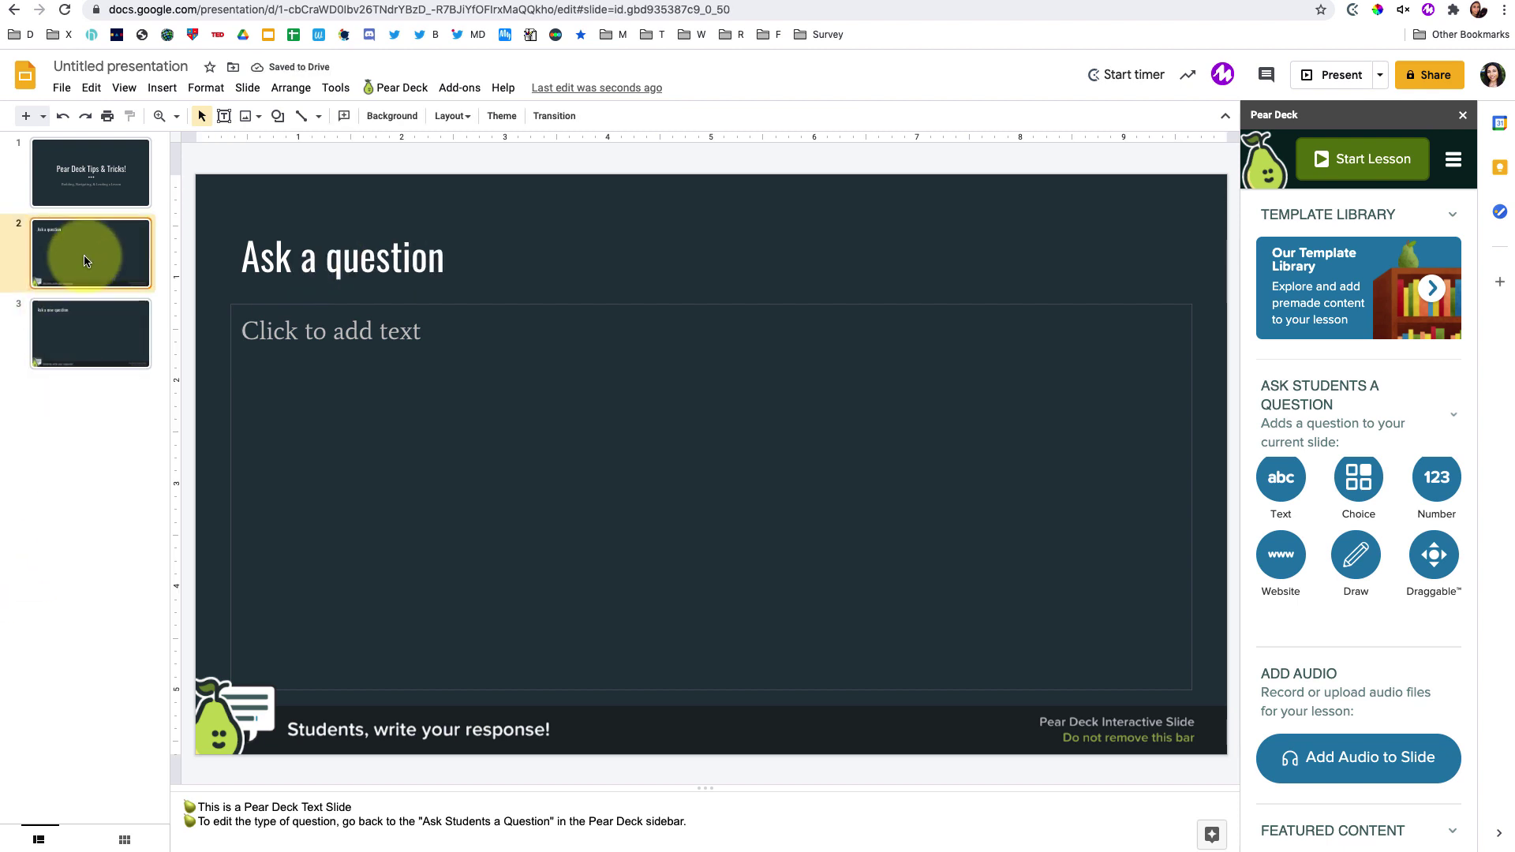
key("Down")
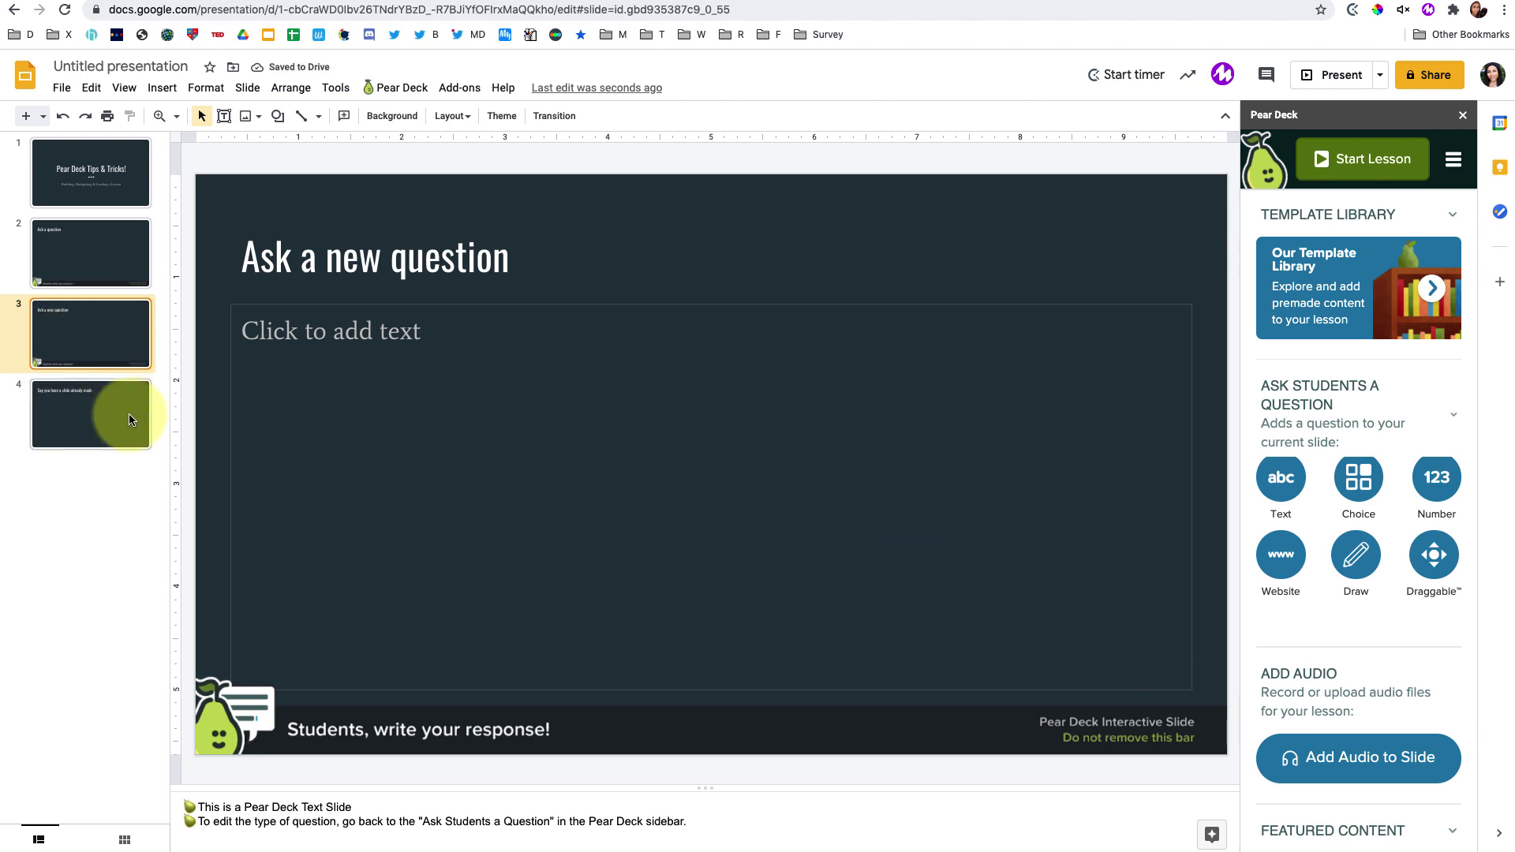
Paste slide 3's Pear Deck response bar onto slide 4, 'Say you have a slide already made'.
left_click(127, 406)
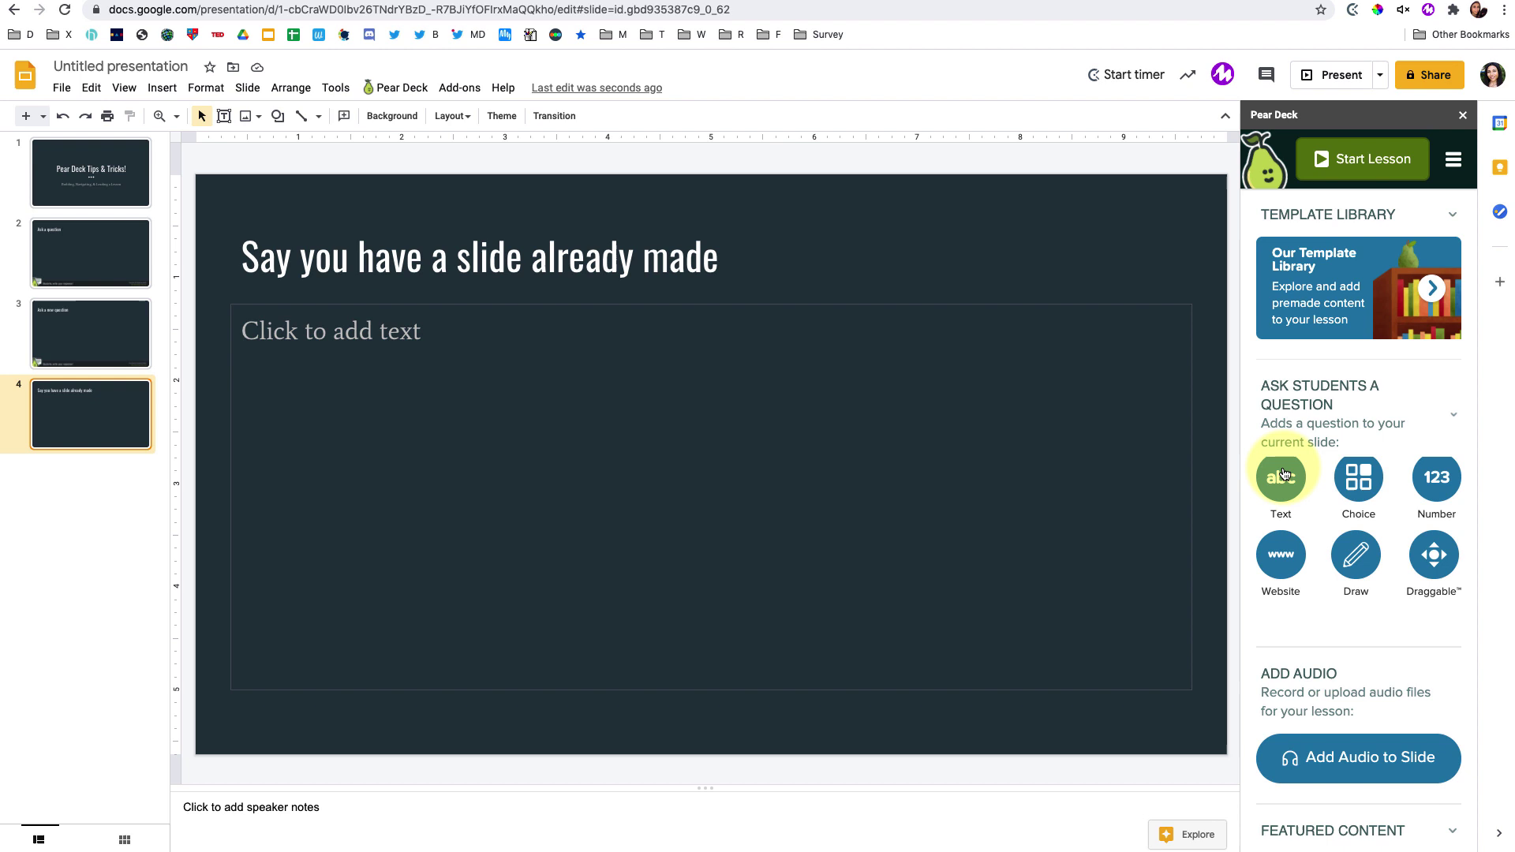
left_click(106, 355)
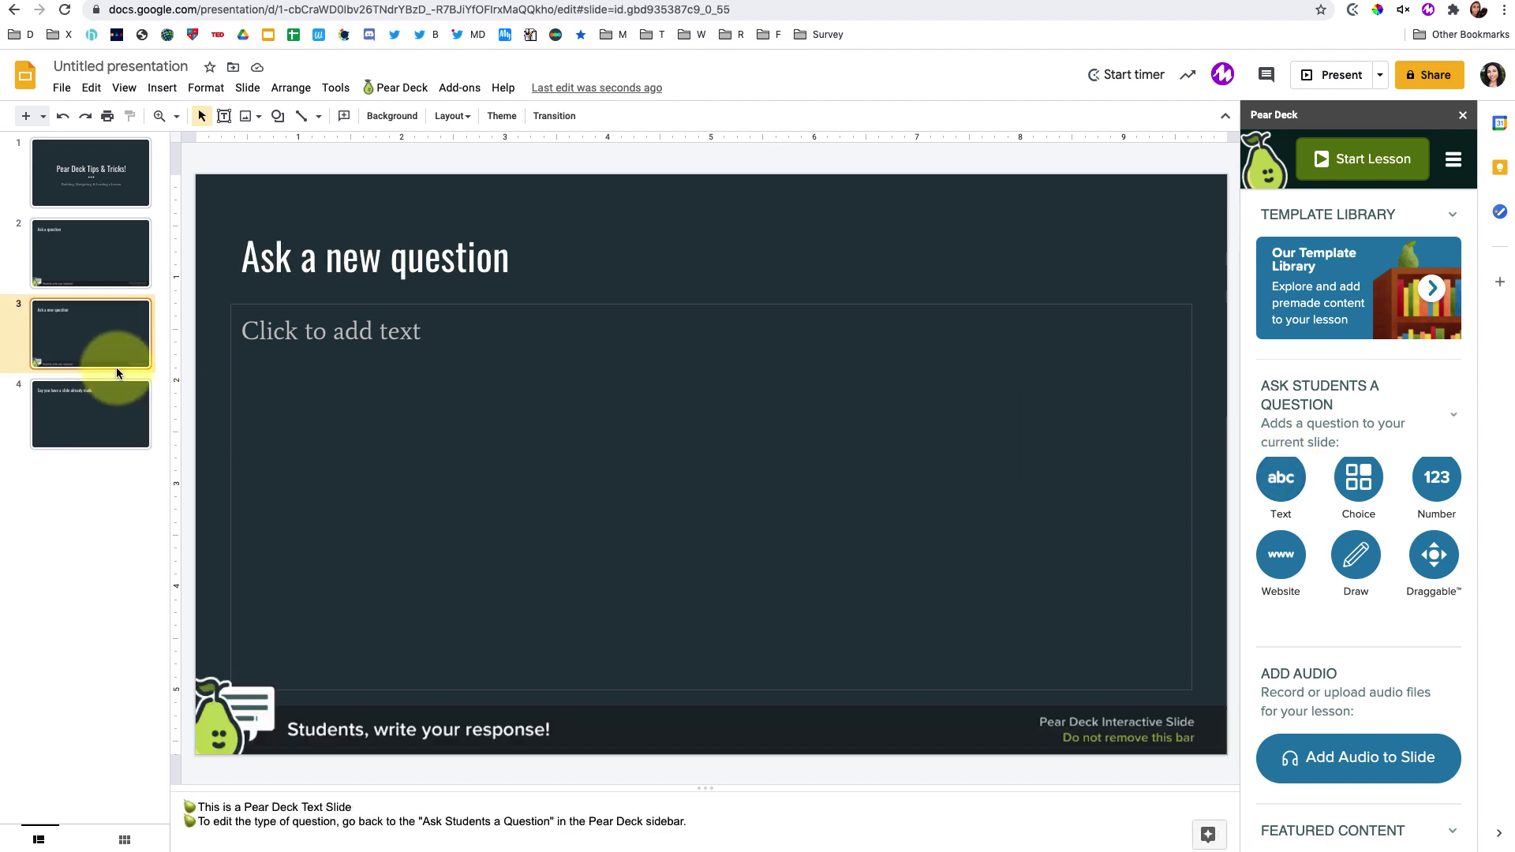
left_click(324, 689)
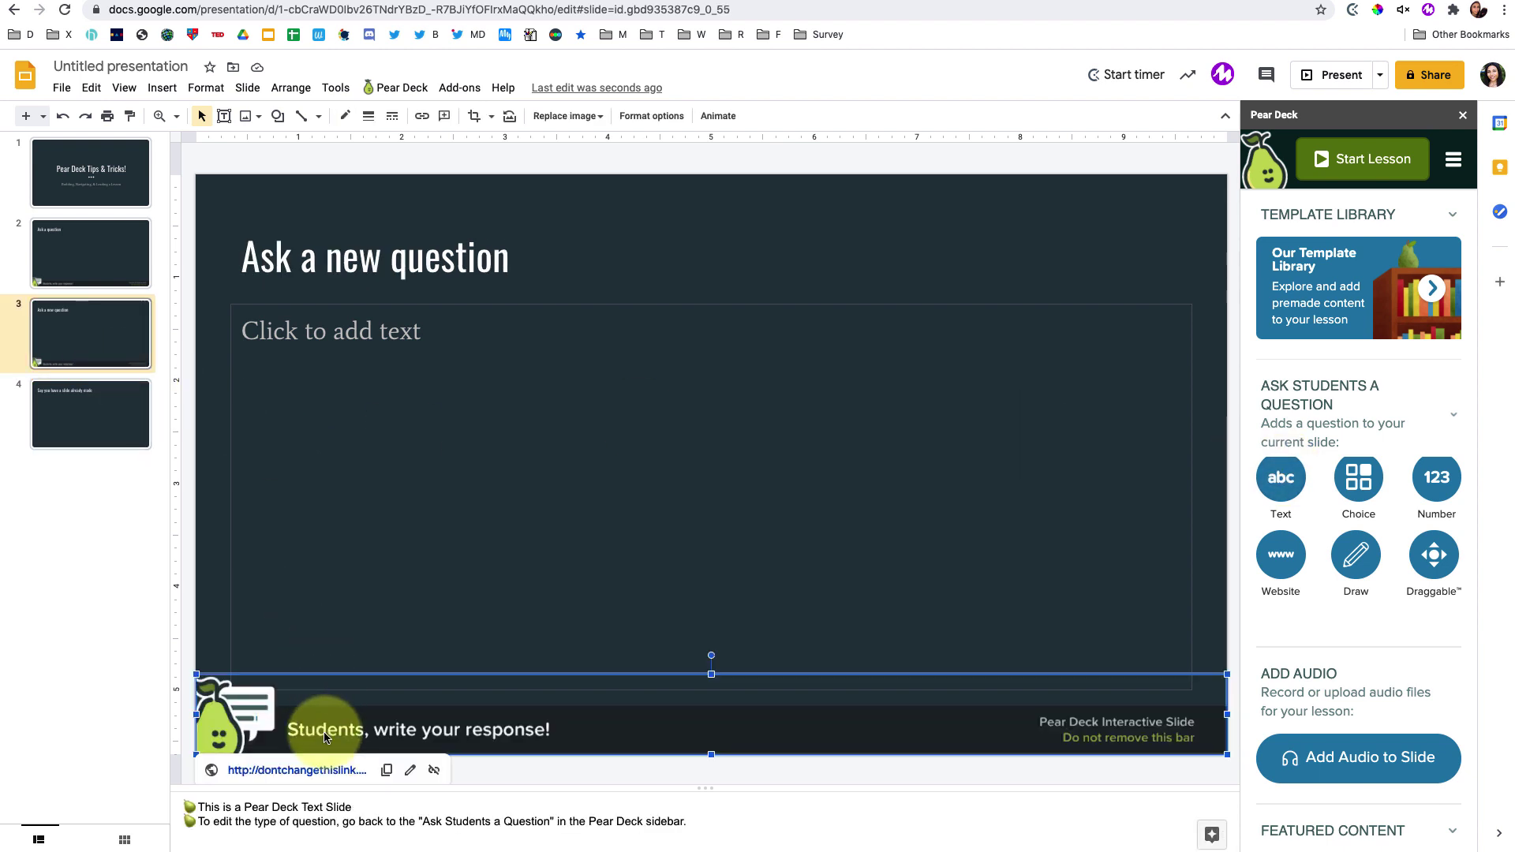
left_click(65, 434)
key("ctrl+v")
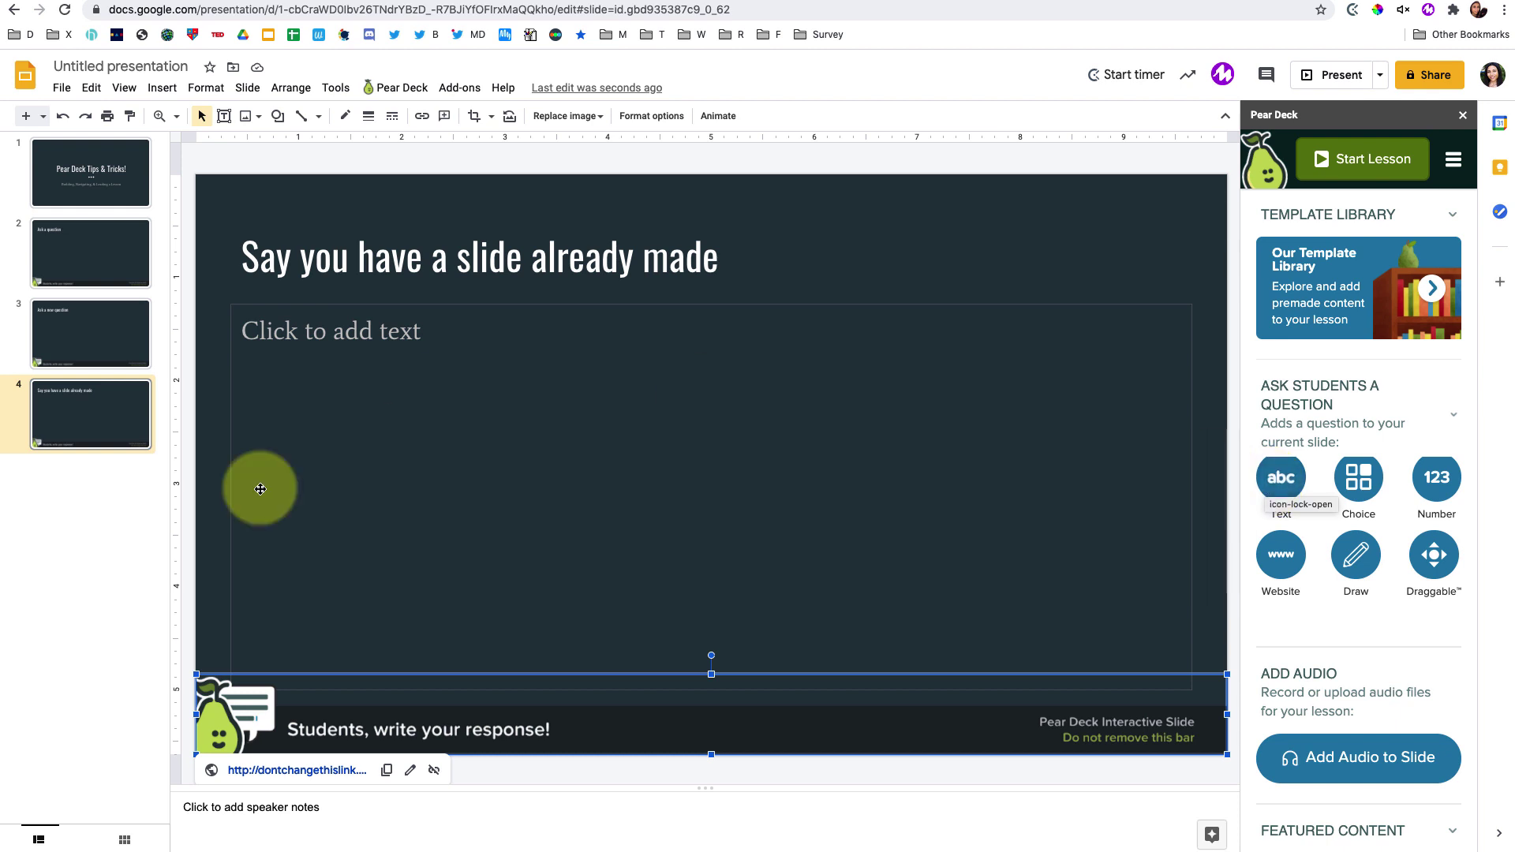
Create slide 5 titled 'Solve this problem' and apply the Pear Deck Draw response type.
left_click(26, 116)
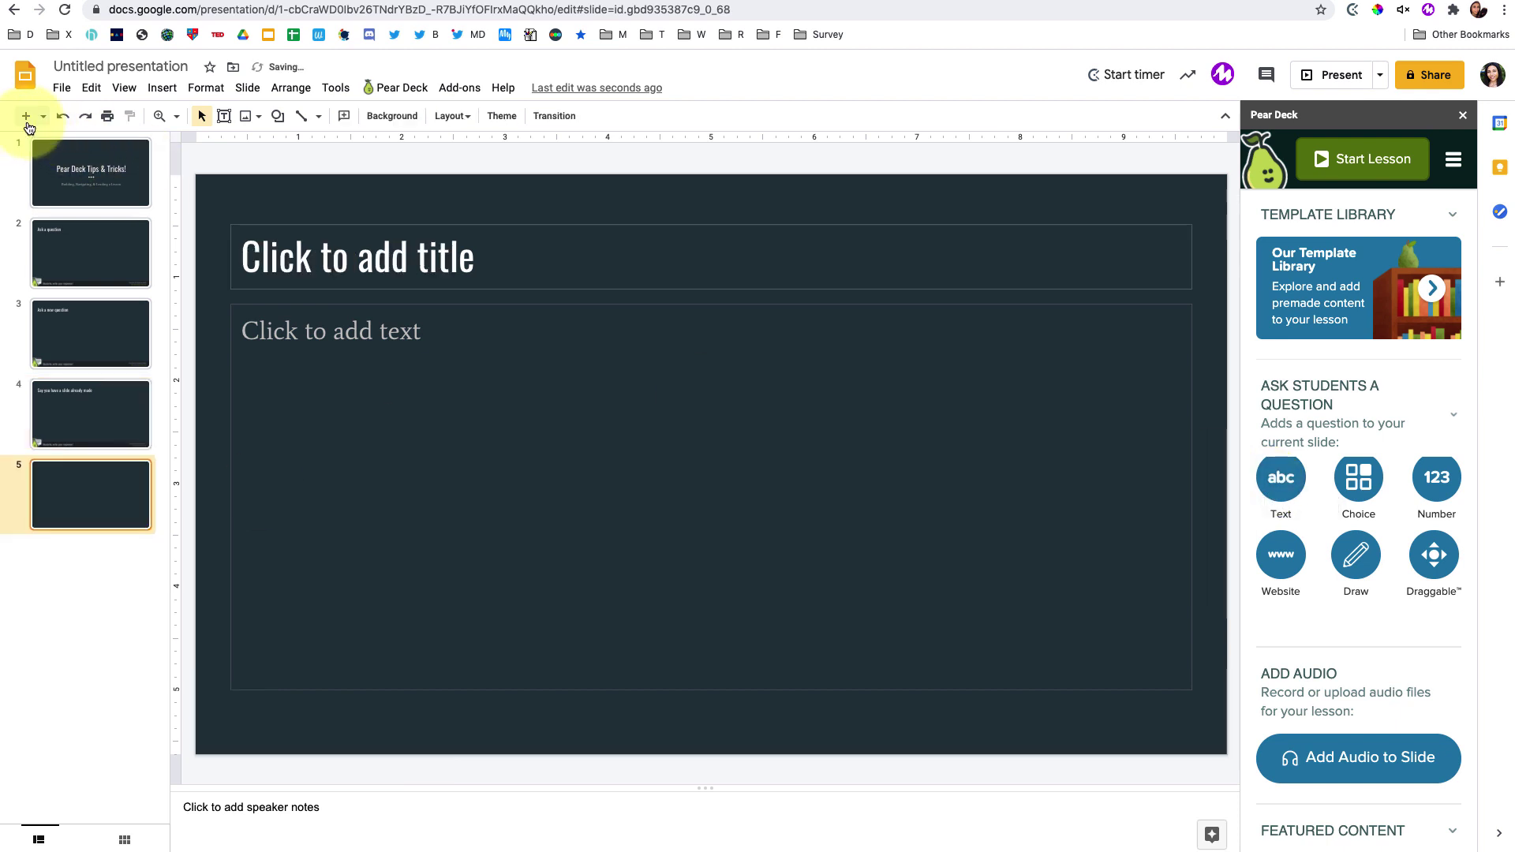
left_click(379, 249)
type("Solve this problem")
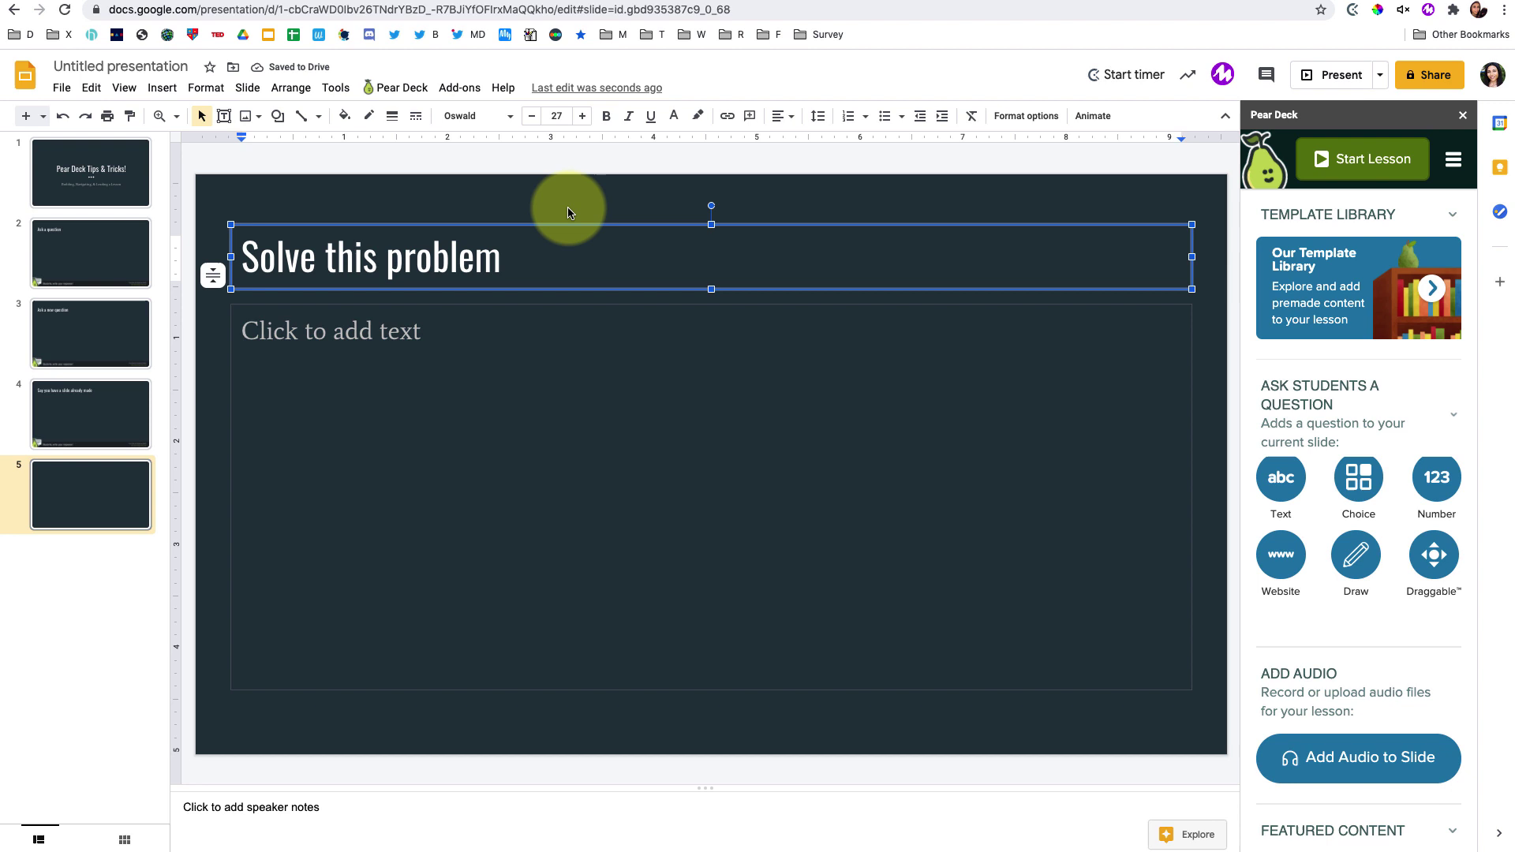
left_click(568, 213)
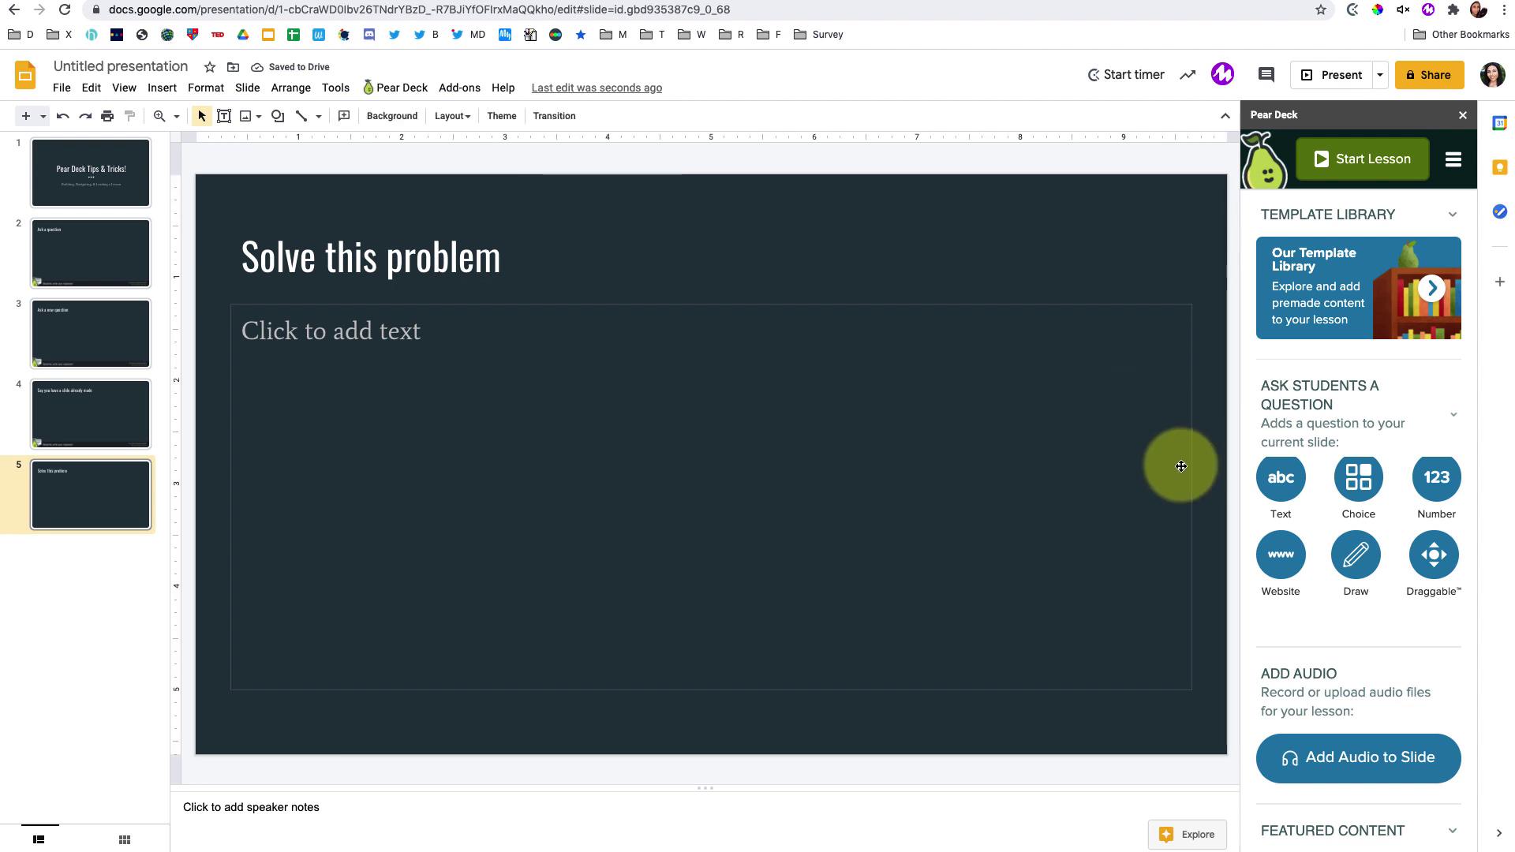
left_click(1358, 553)
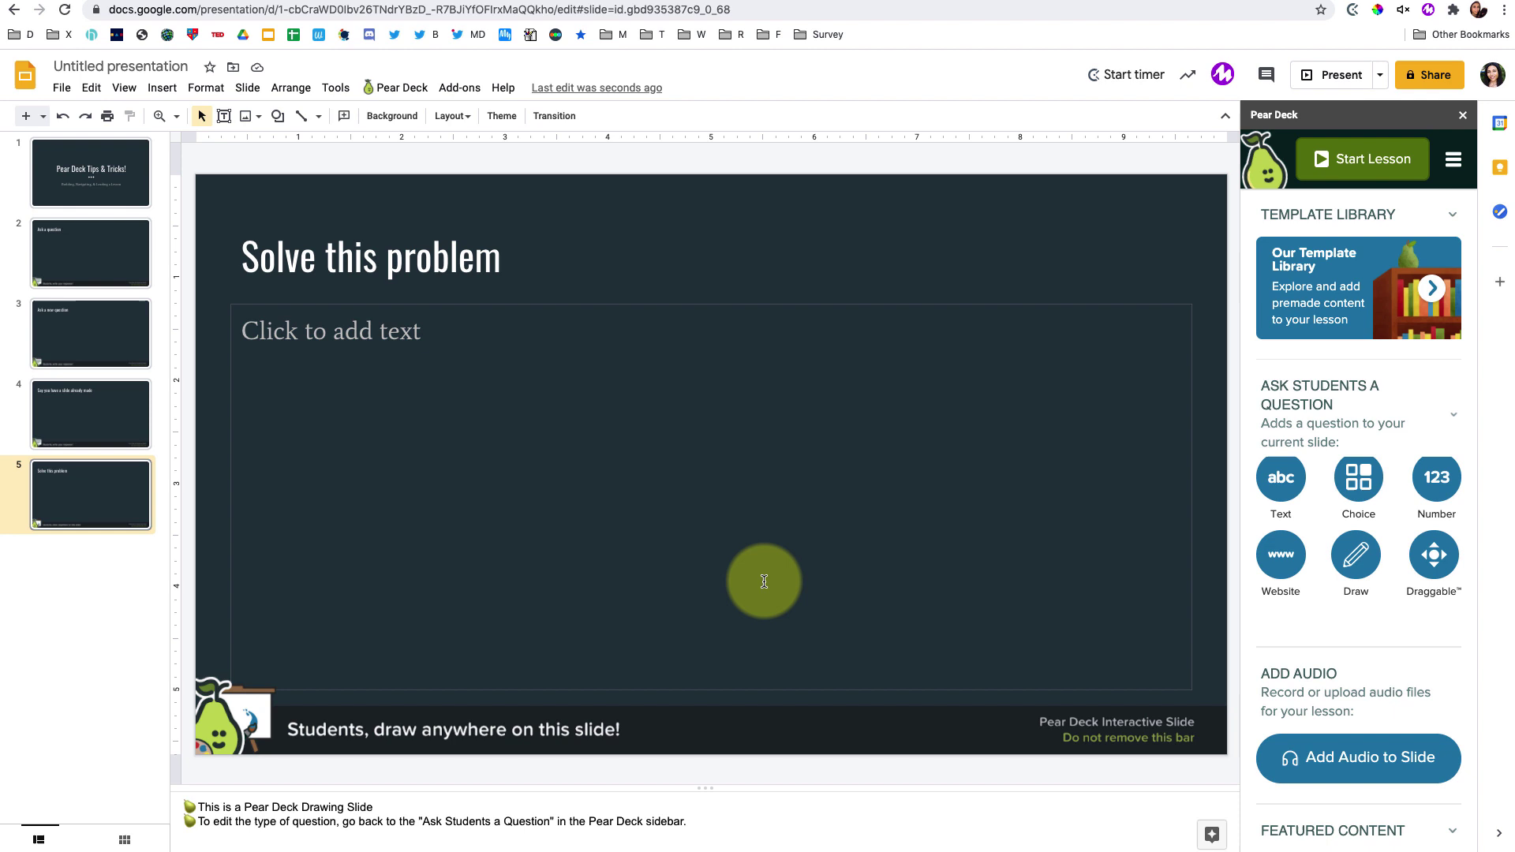
Move slide 5's Pear Deck drawing bar down off the bottom of the slide.
left_click(159, 116)
left_click(486, 658)
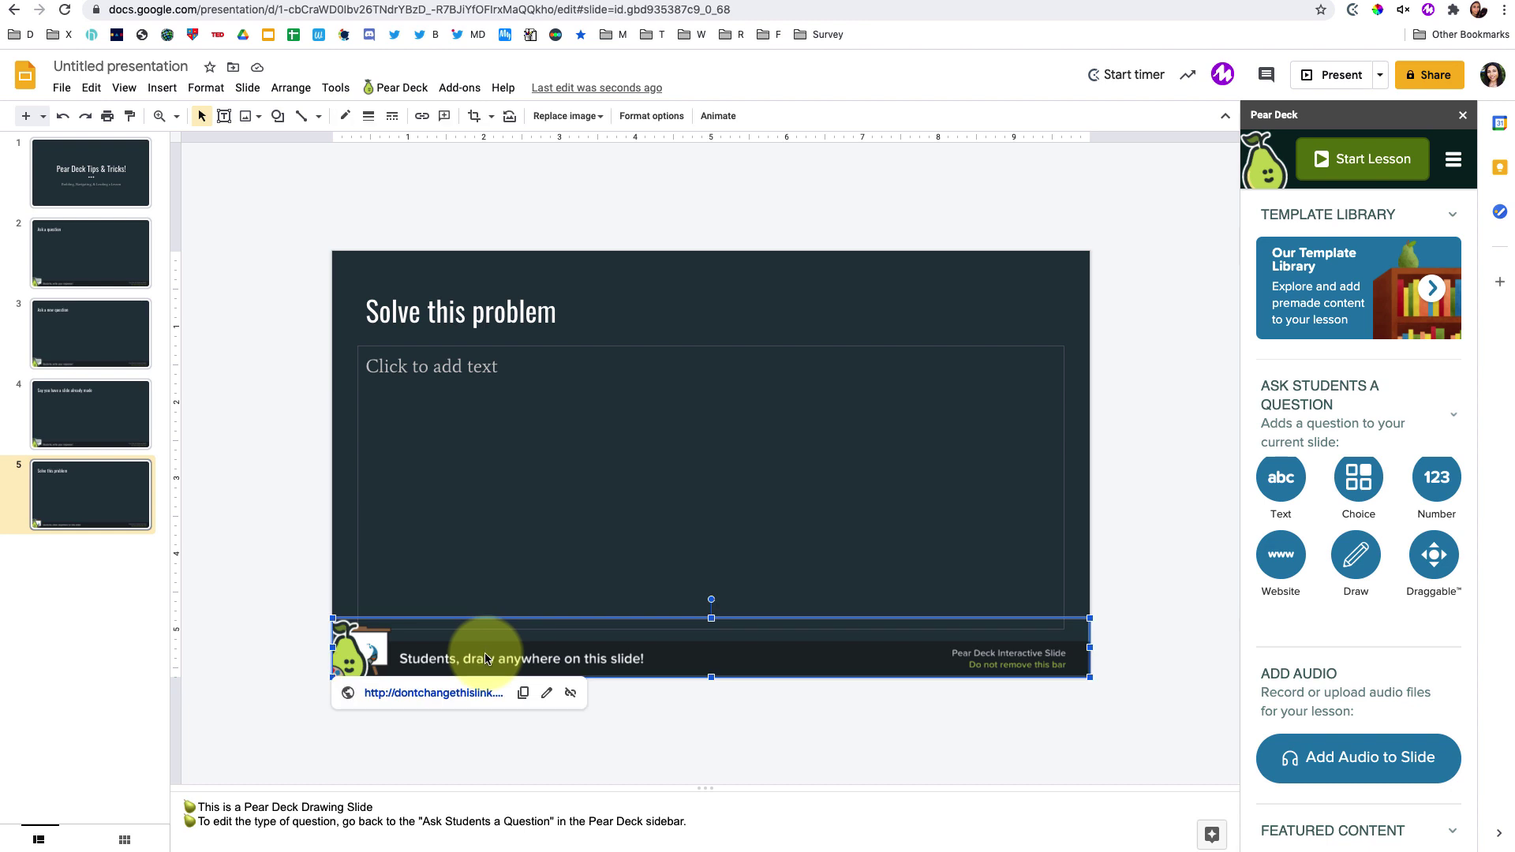
key("Down")
key("Down")
key("Down")
key("Down")
key("Down")
key("Down")
key("Down")
key("Down")
key("Down")
key("Down")
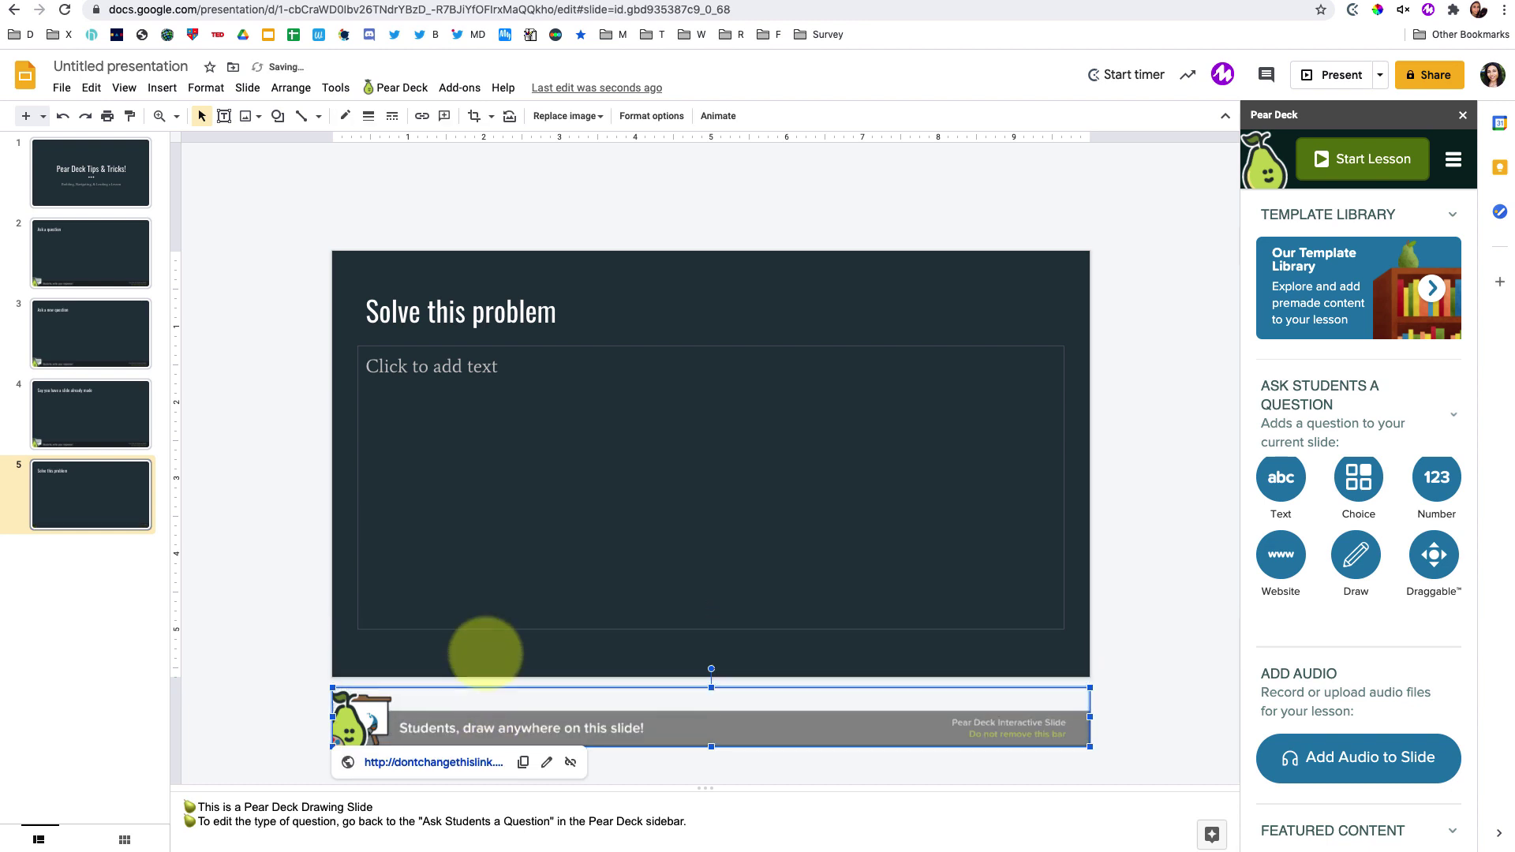
key("Up")
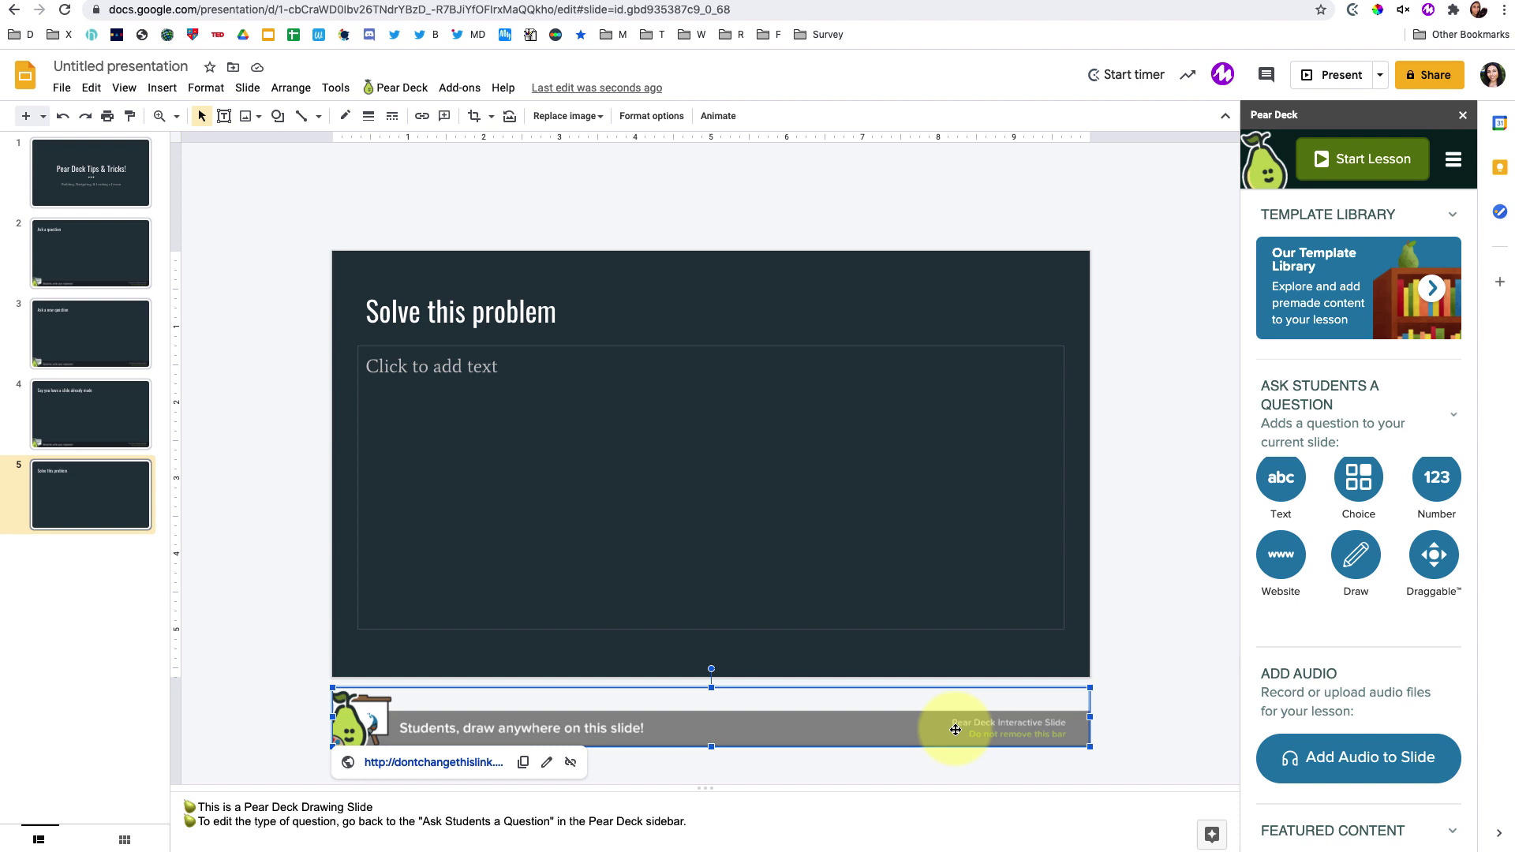
left_click(1108, 611)
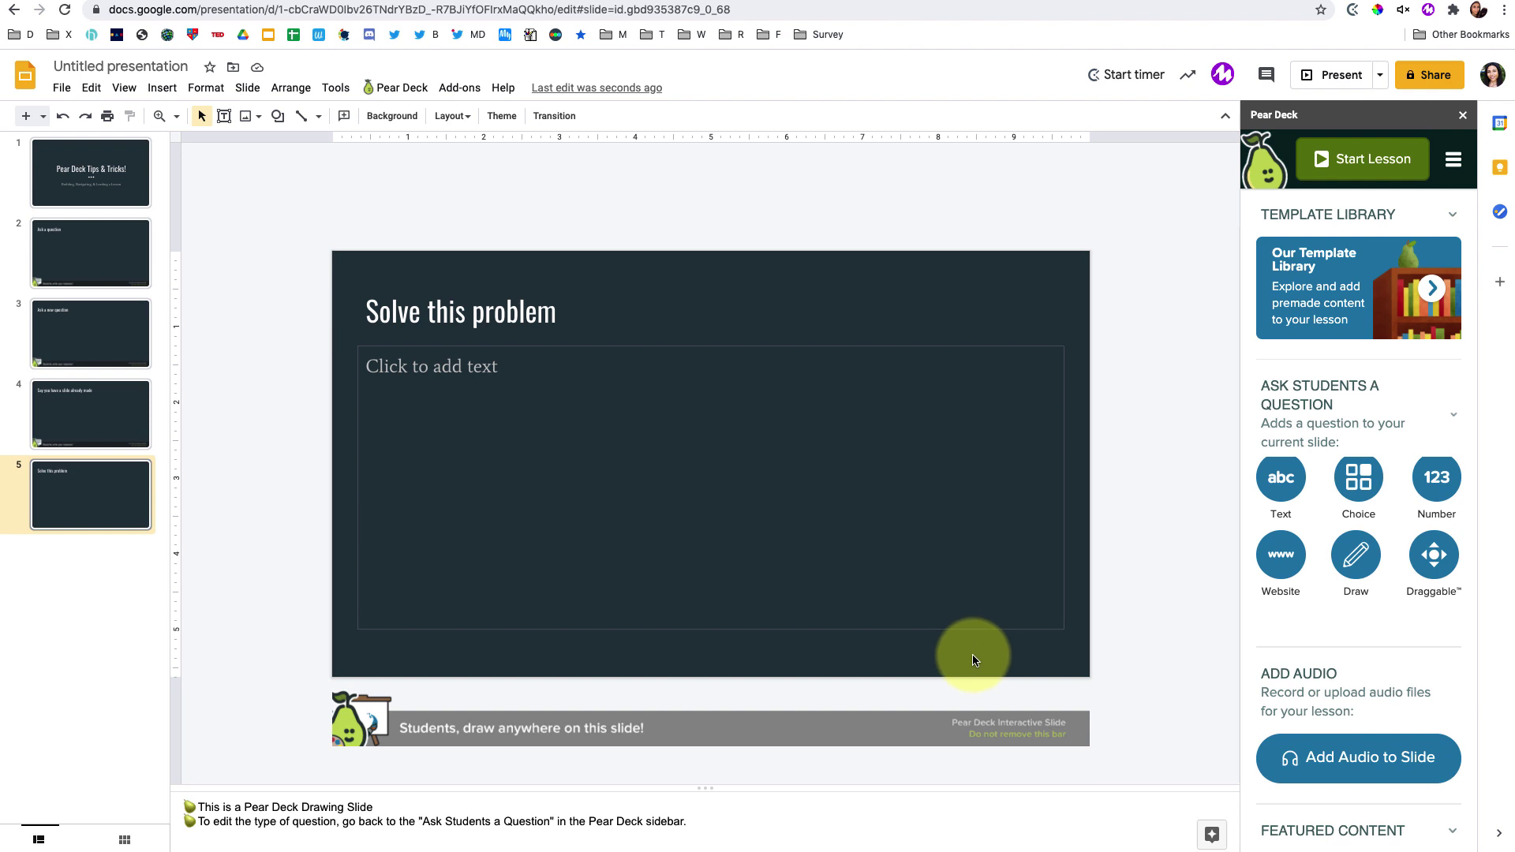
left_click(883, 724)
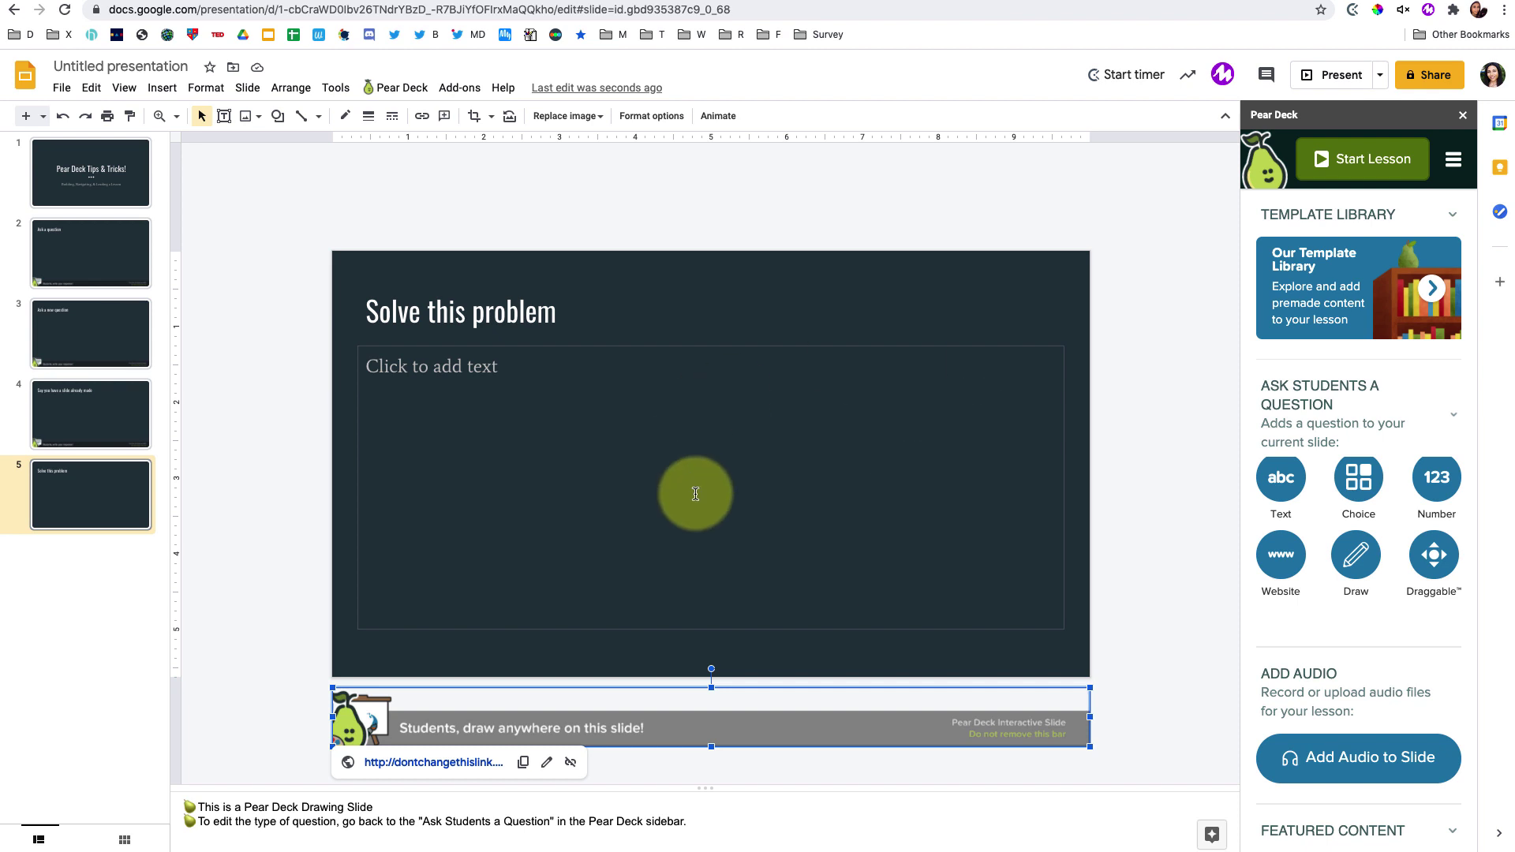
Duplicate slide 5 as slide 6 and move its Pear Deck bar back onto the slide.
left_click(96, 496)
key("super+d")
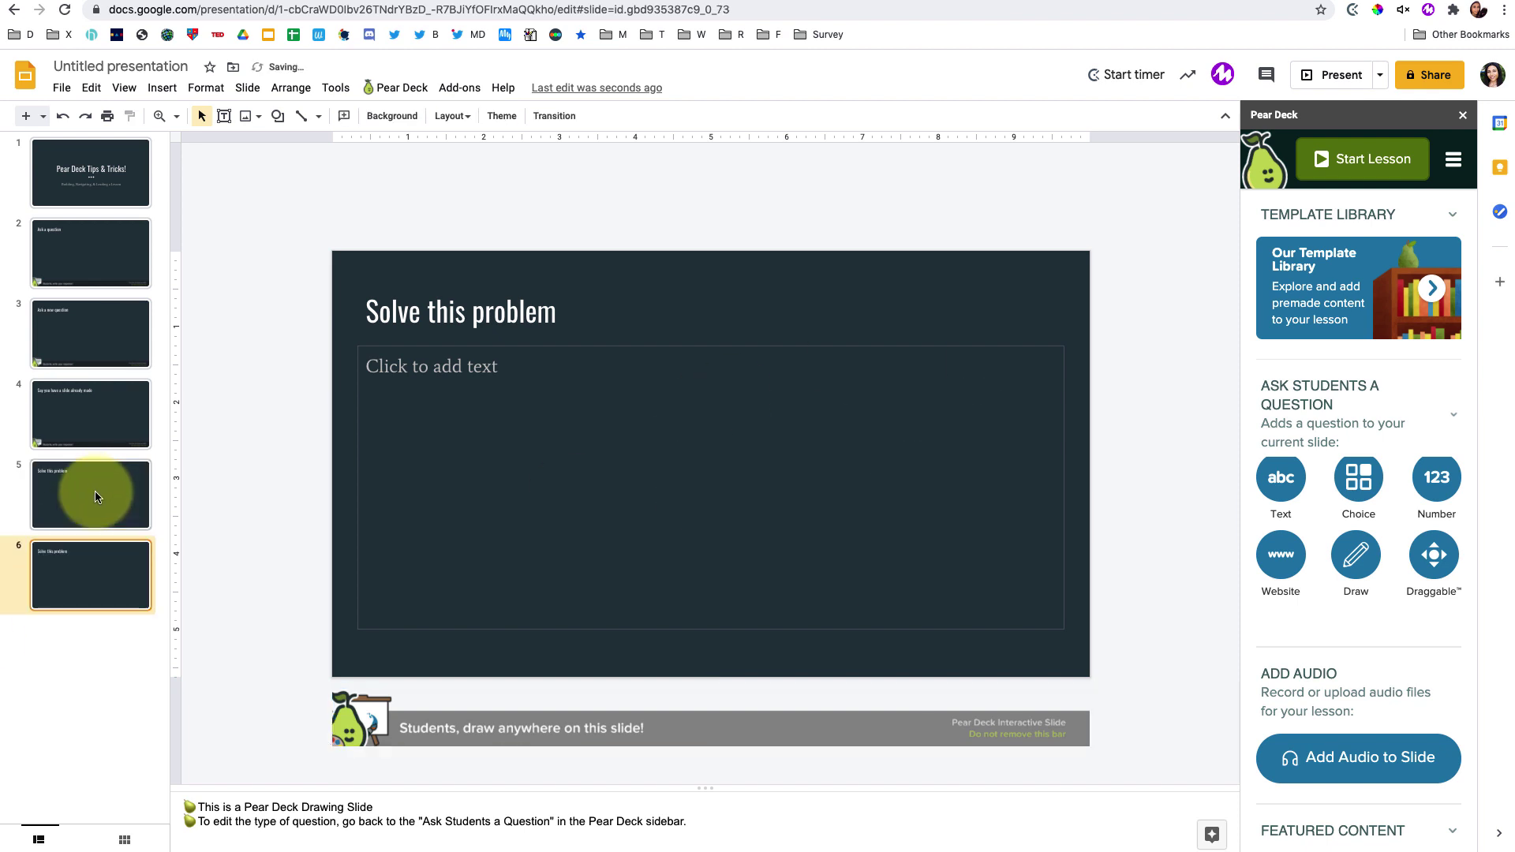
left_click(422, 720)
left_click_drag(422, 720, 422, 694)
key("Up")
key("Up")
key("Up")
key("Up")
key("Up")
key("Up")
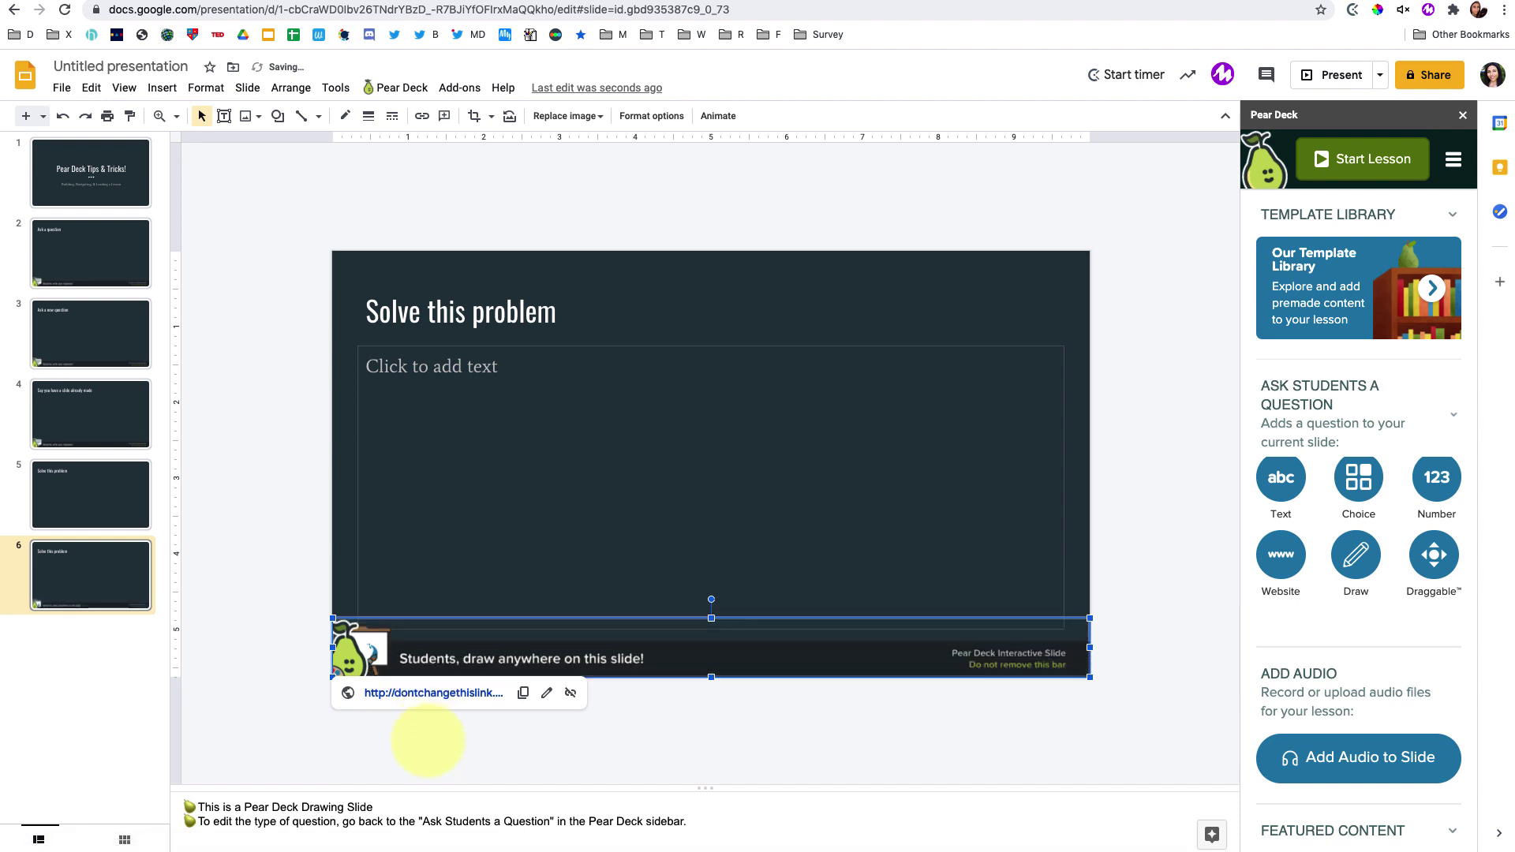
left_click(85, 613)
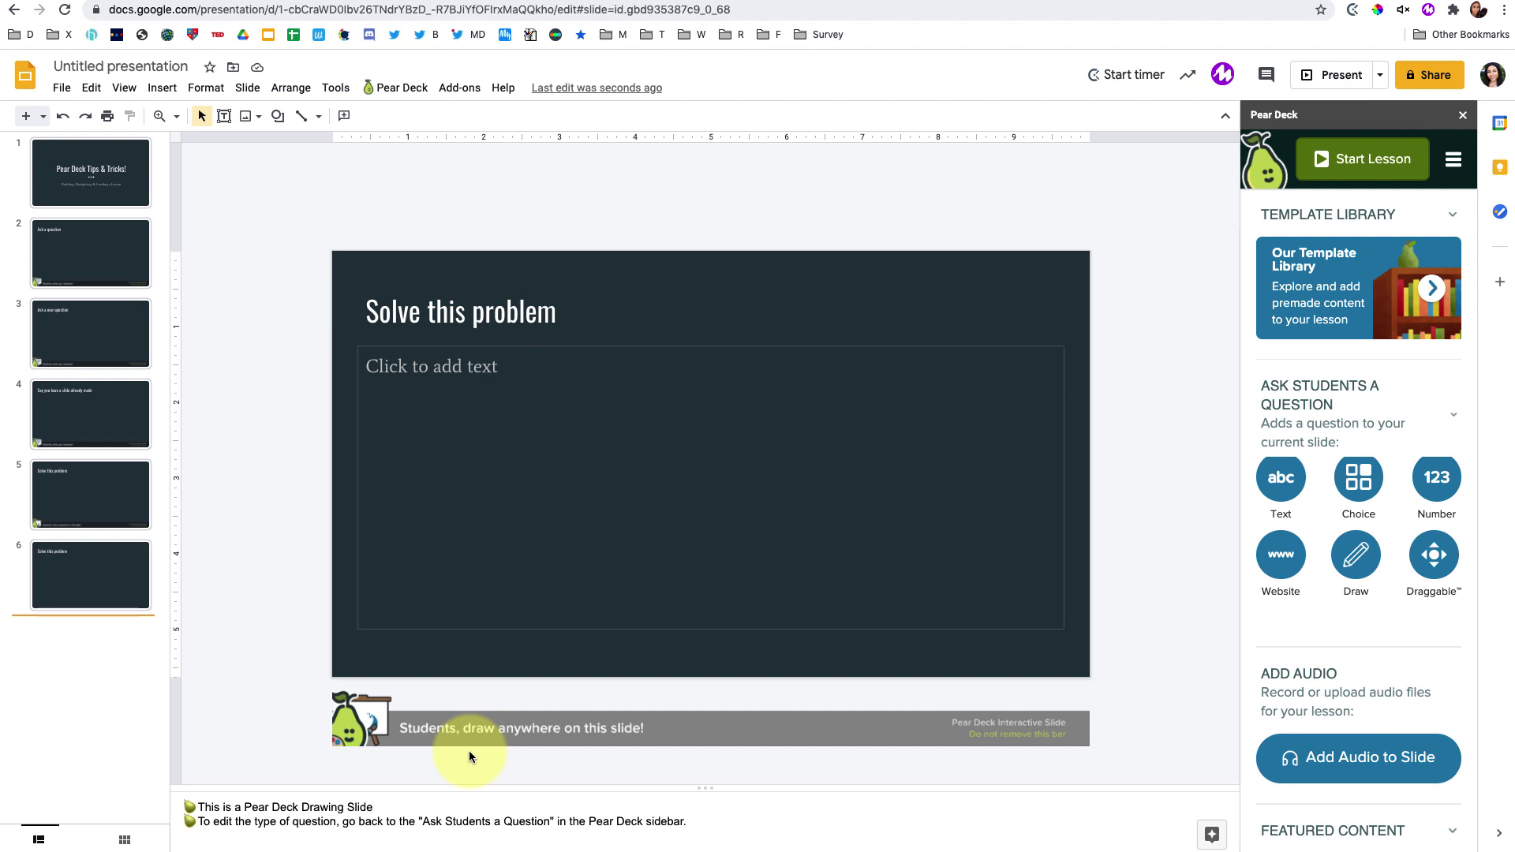
Insert the end-of-lesson takeaway Text Slide template from the Pear Deck library as slide 7.
left_click(1450, 296)
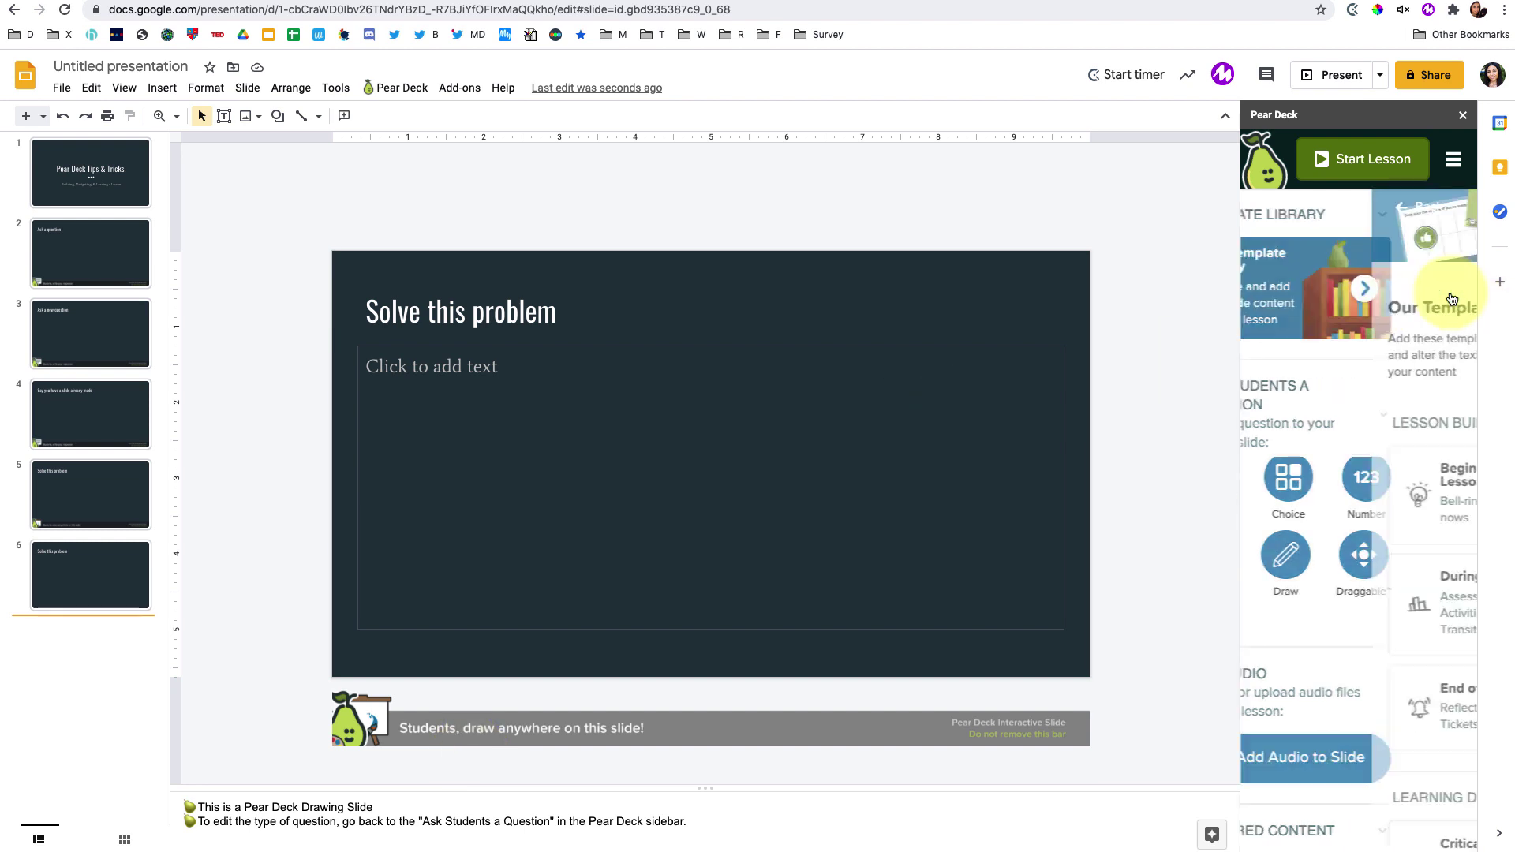
scroll(1454, 422, "down", 3)
left_click(1411, 472)
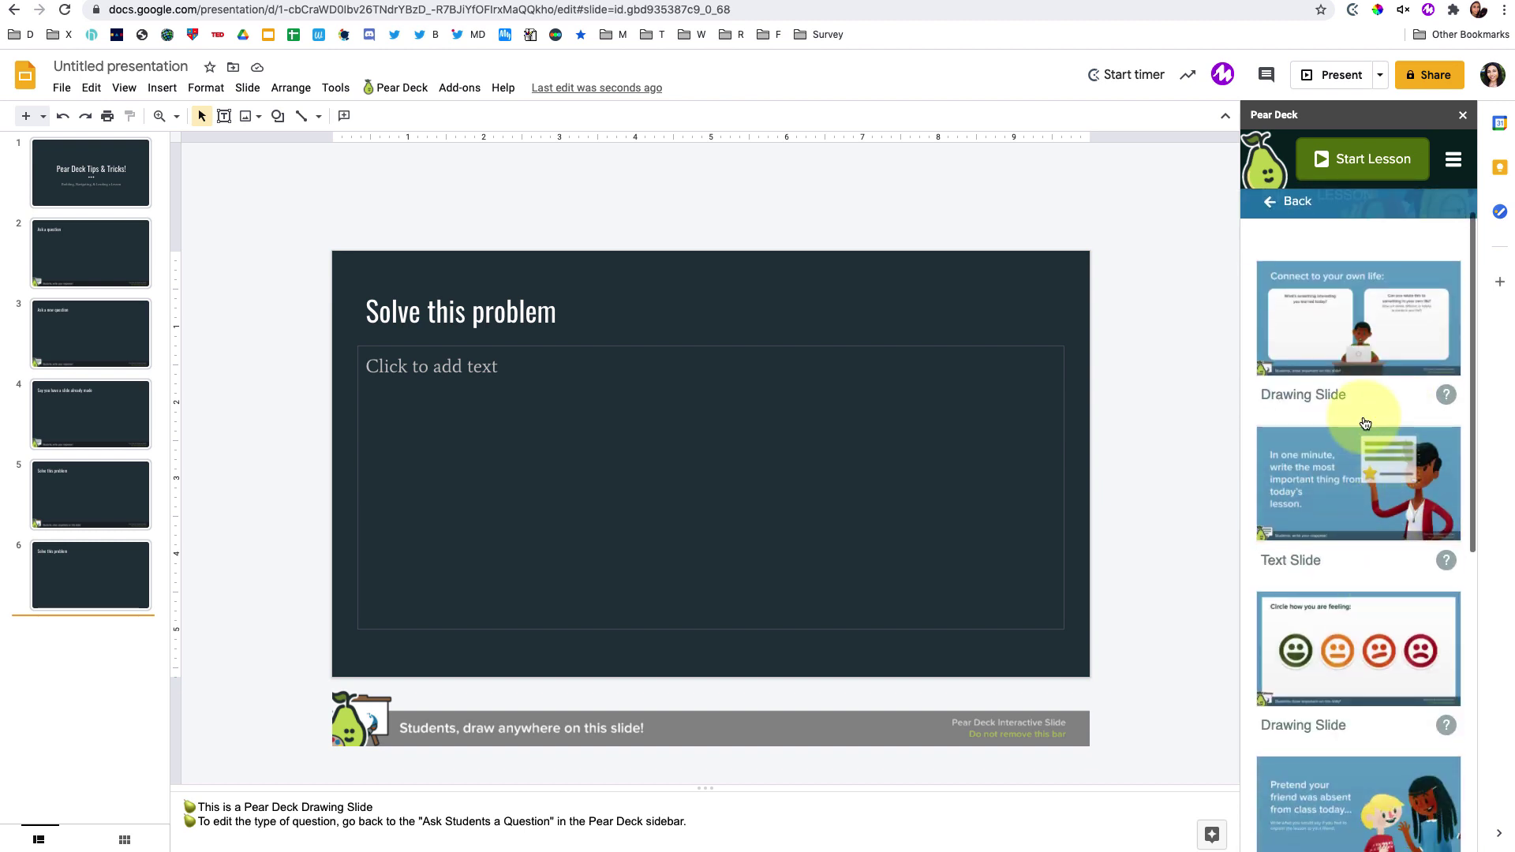
left_click(1344, 492)
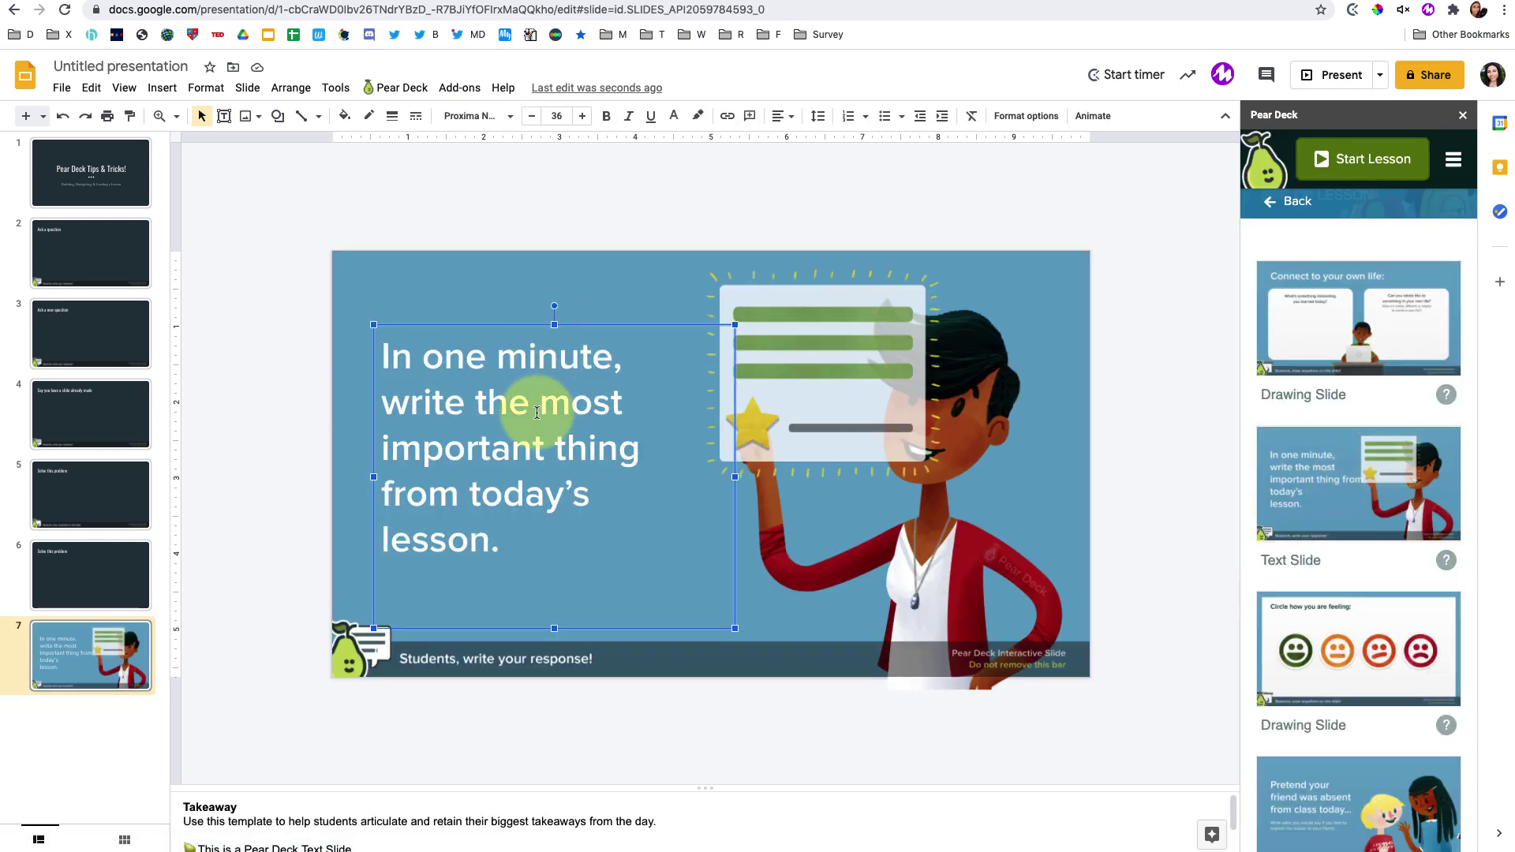
Retitle slide 7 'What questions do you still have?' and nudge its Pear Deck bar below the slide.
triple_click(523, 399)
type("What questions do you still have?")
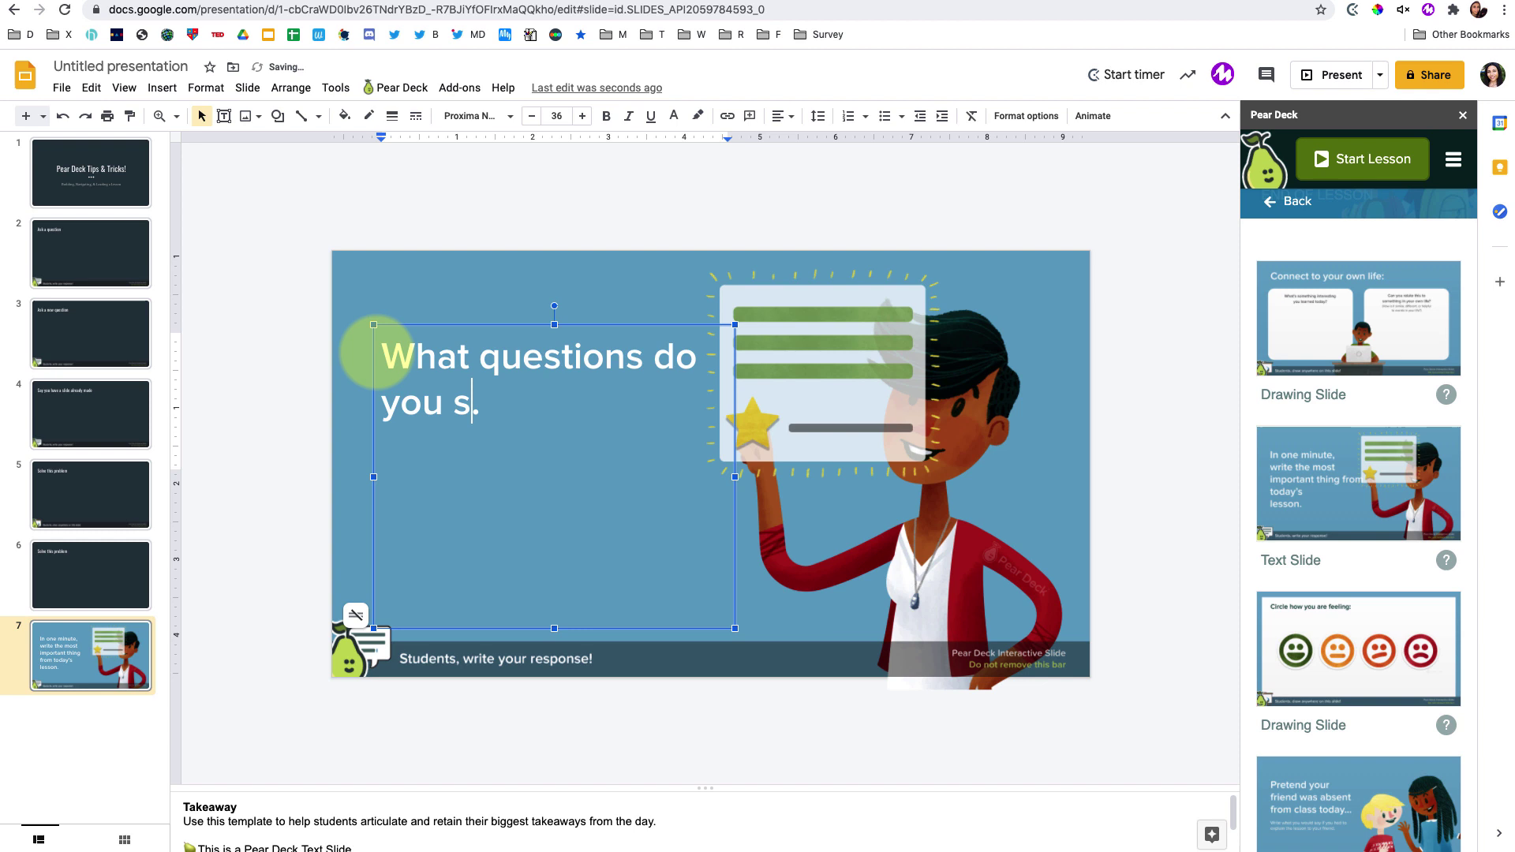
left_click(768, 670)
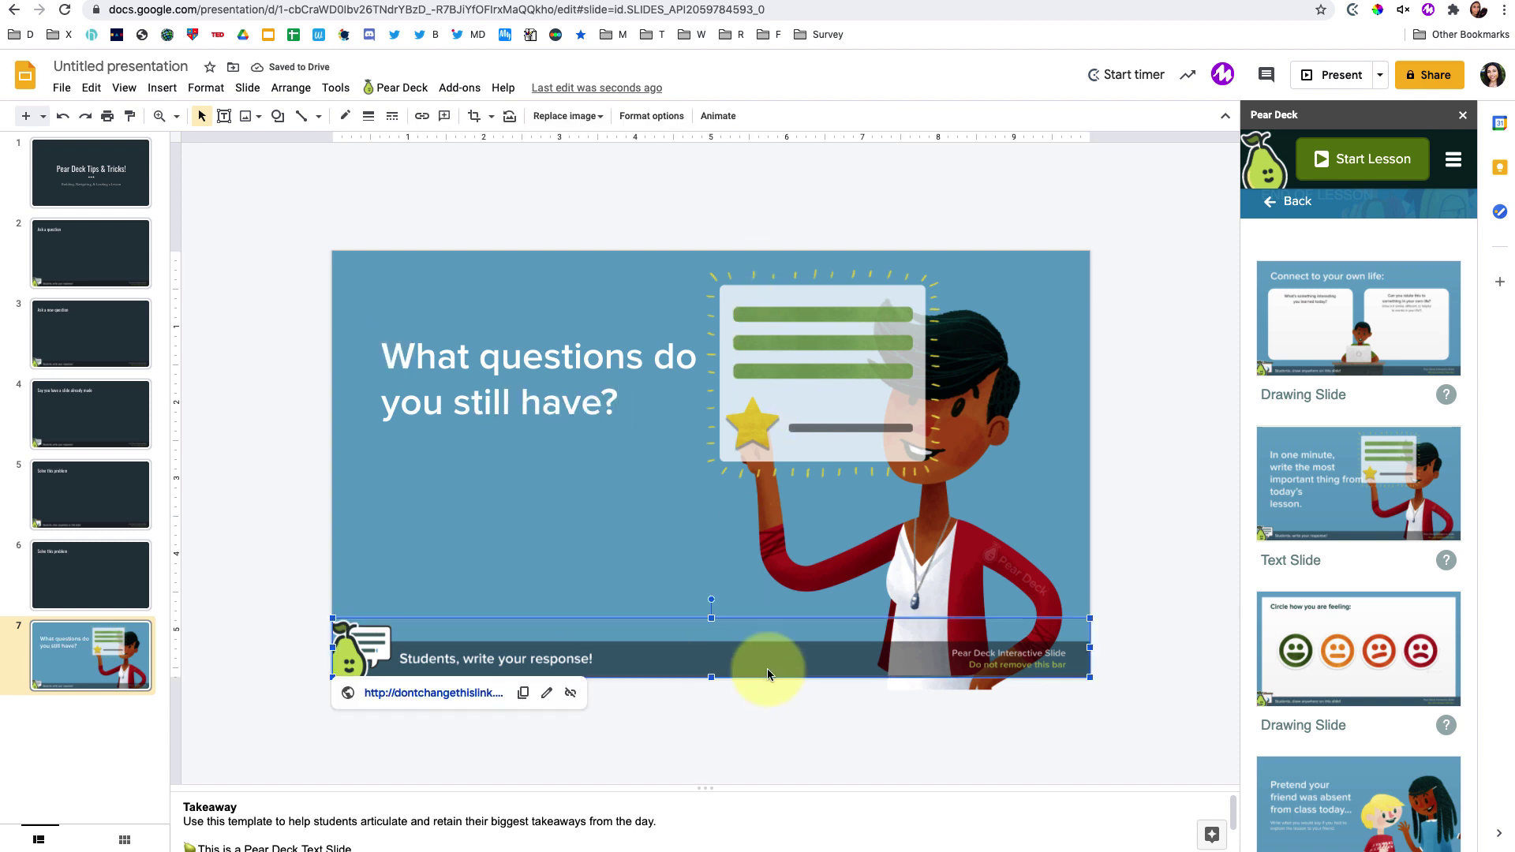
key("Down")
key("Down")
key("Down")
key("Down")
key("Down")
key("Down")
key("Down")
key("Down")
key("Down")
key("Down")
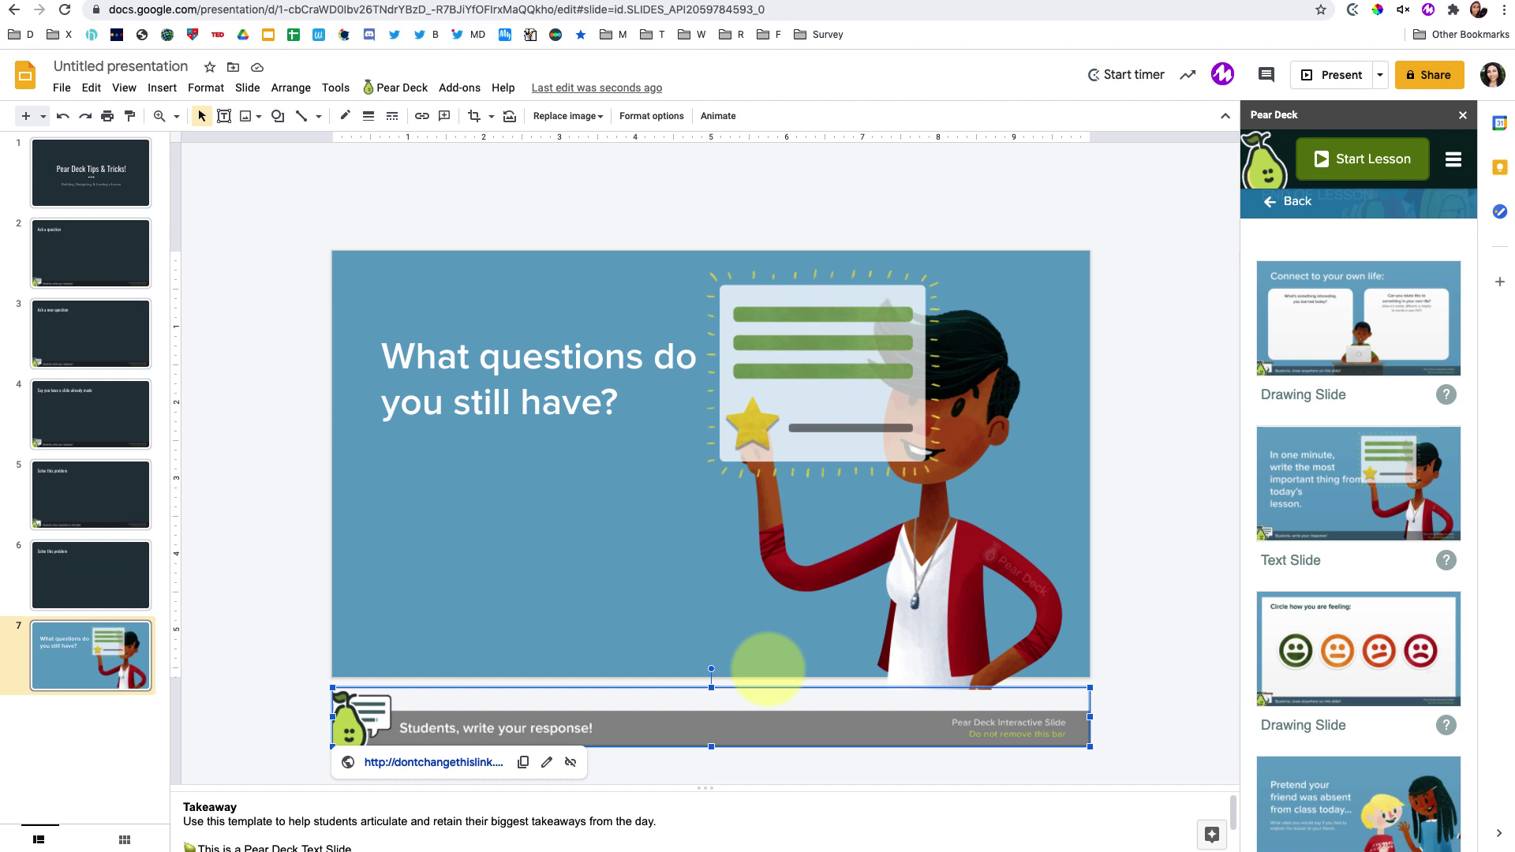
left_click(1147, 518)
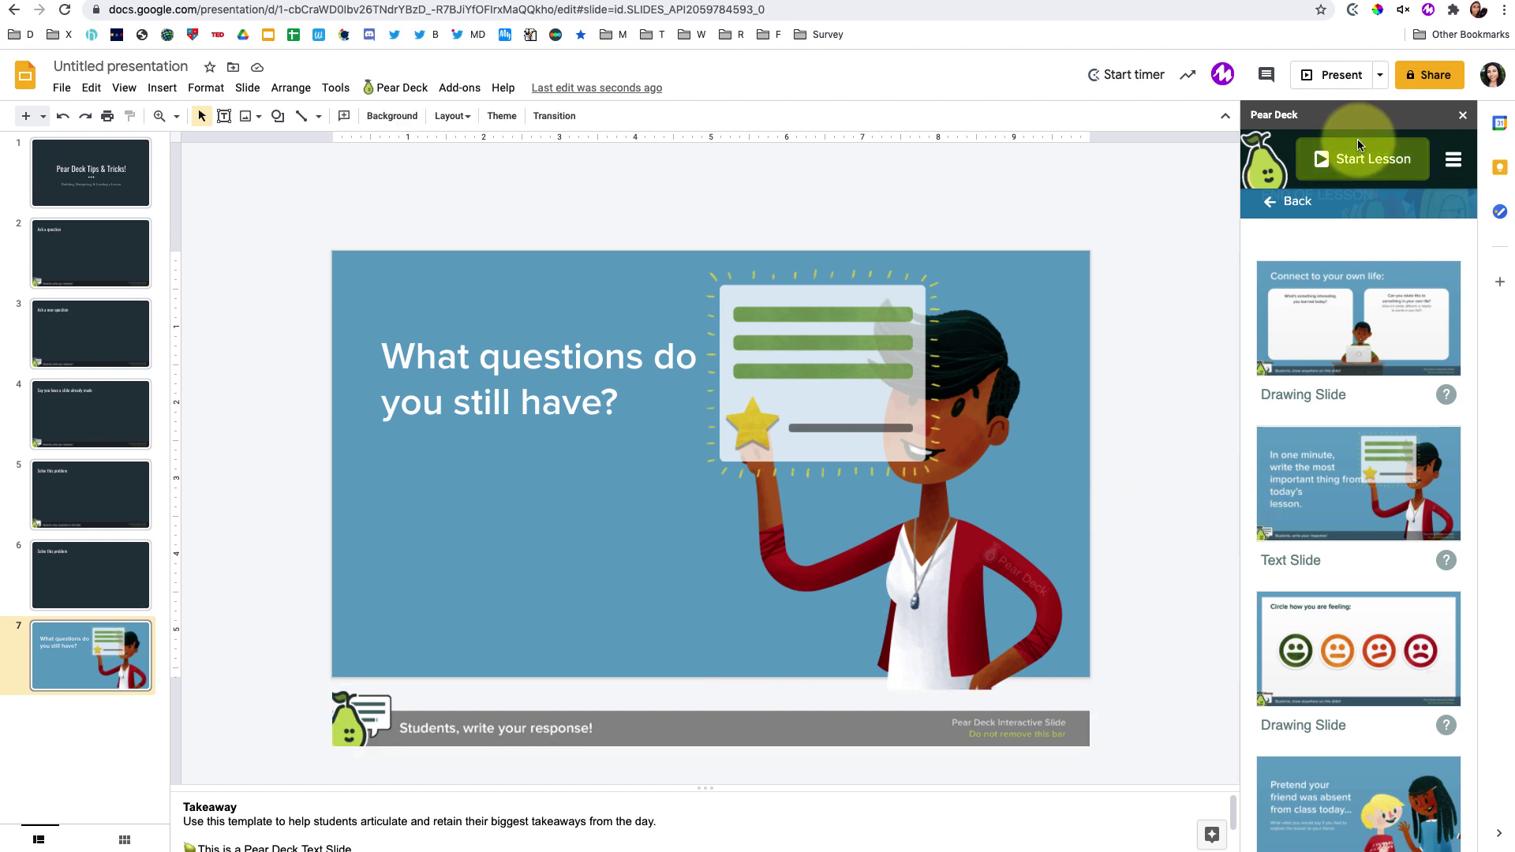
Start the Pear Deck lesson as an Instructor-Paced Activity and dismiss the join code.
left_click(1333, 162)
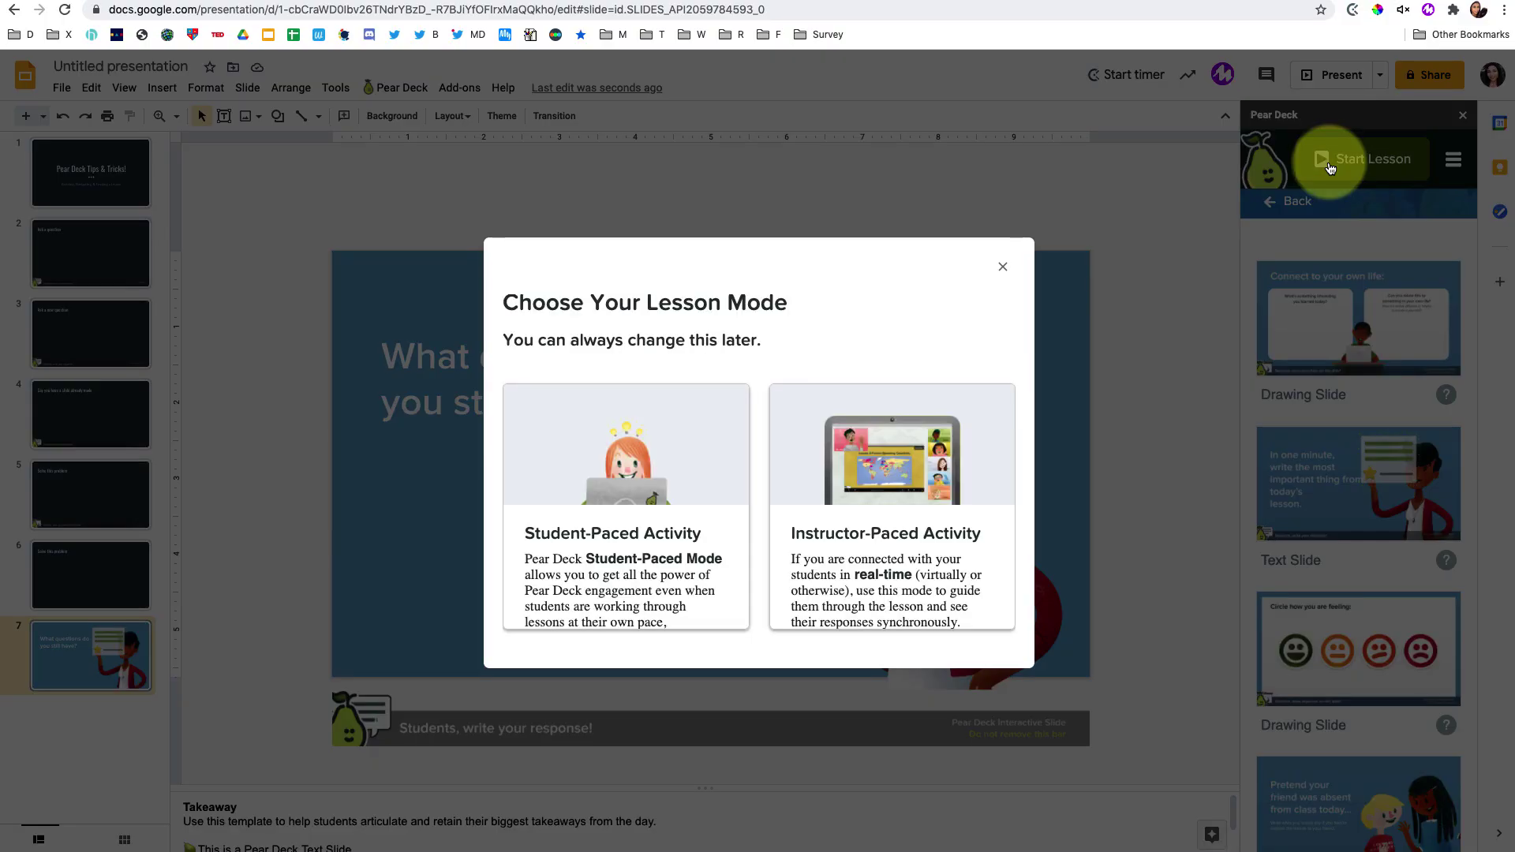
left_click(920, 475)
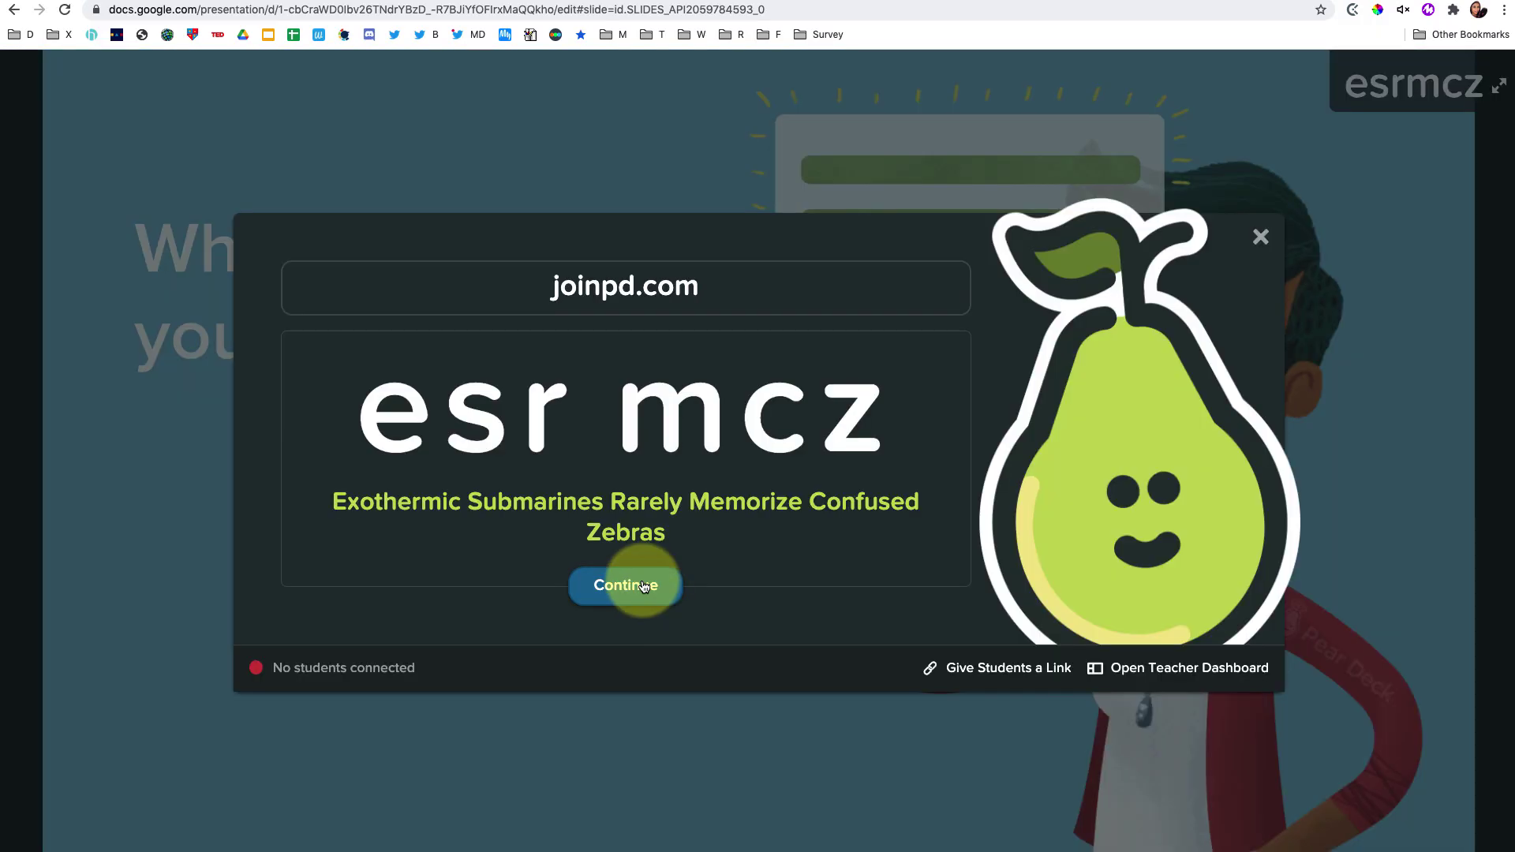
left_click(643, 585)
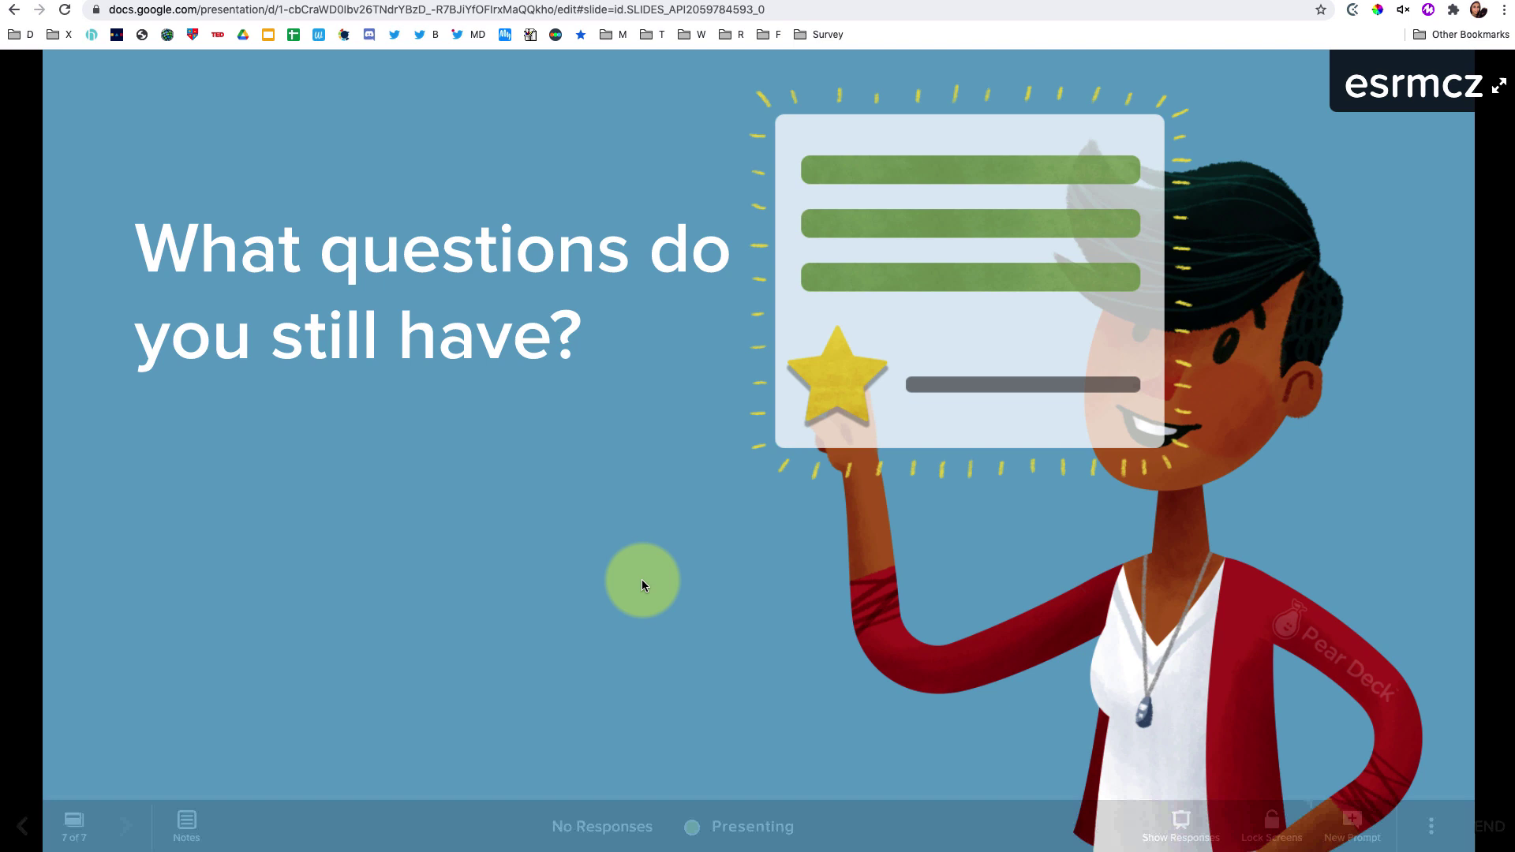
Step through all seven slides, return to 'Ask a question', and display the student join code.
left_click(69, 826)
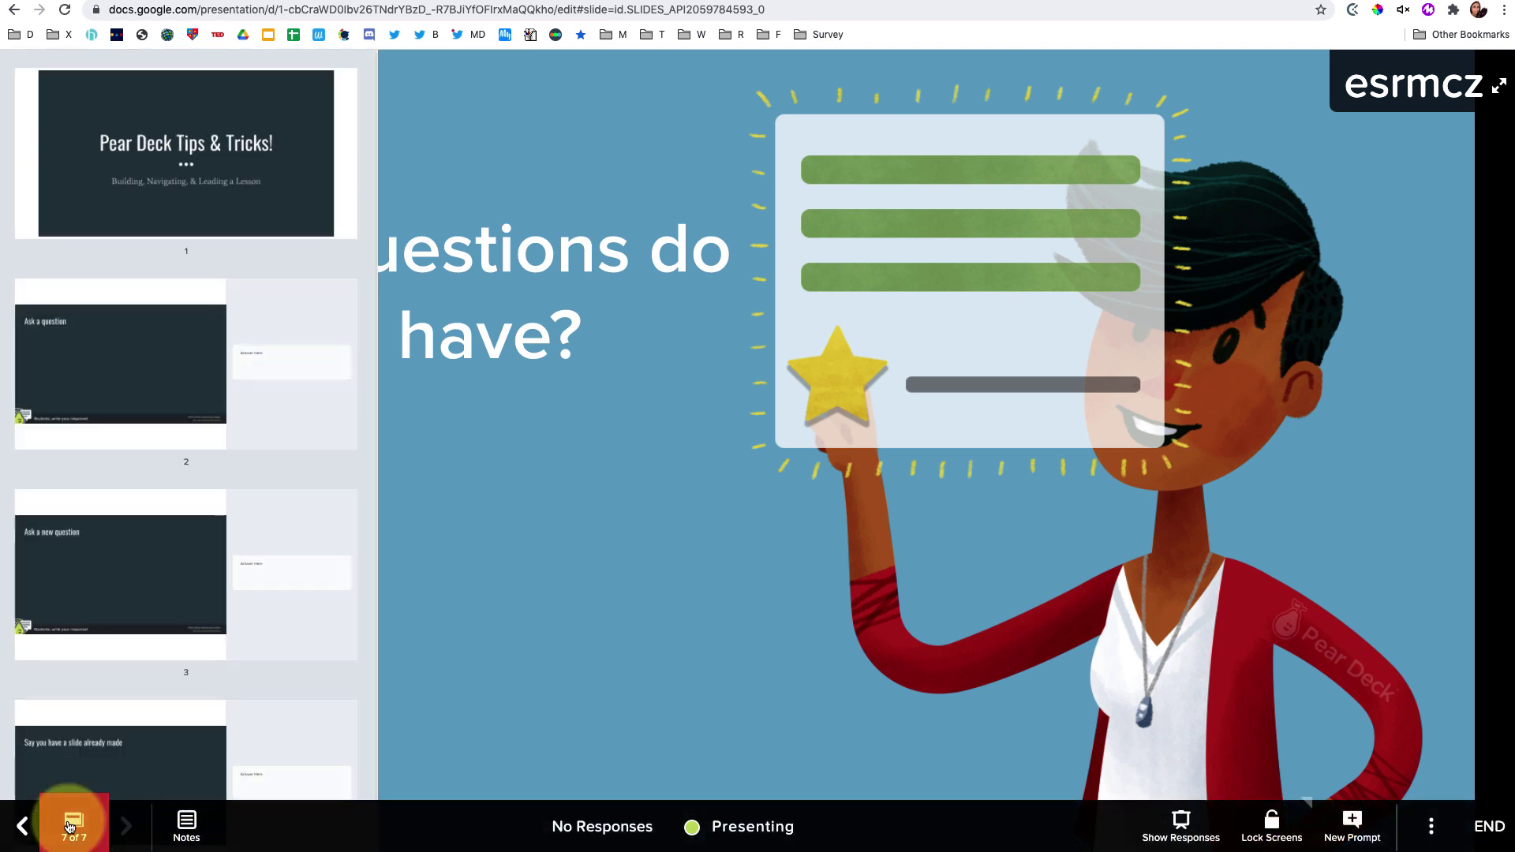
left_click(241, 131)
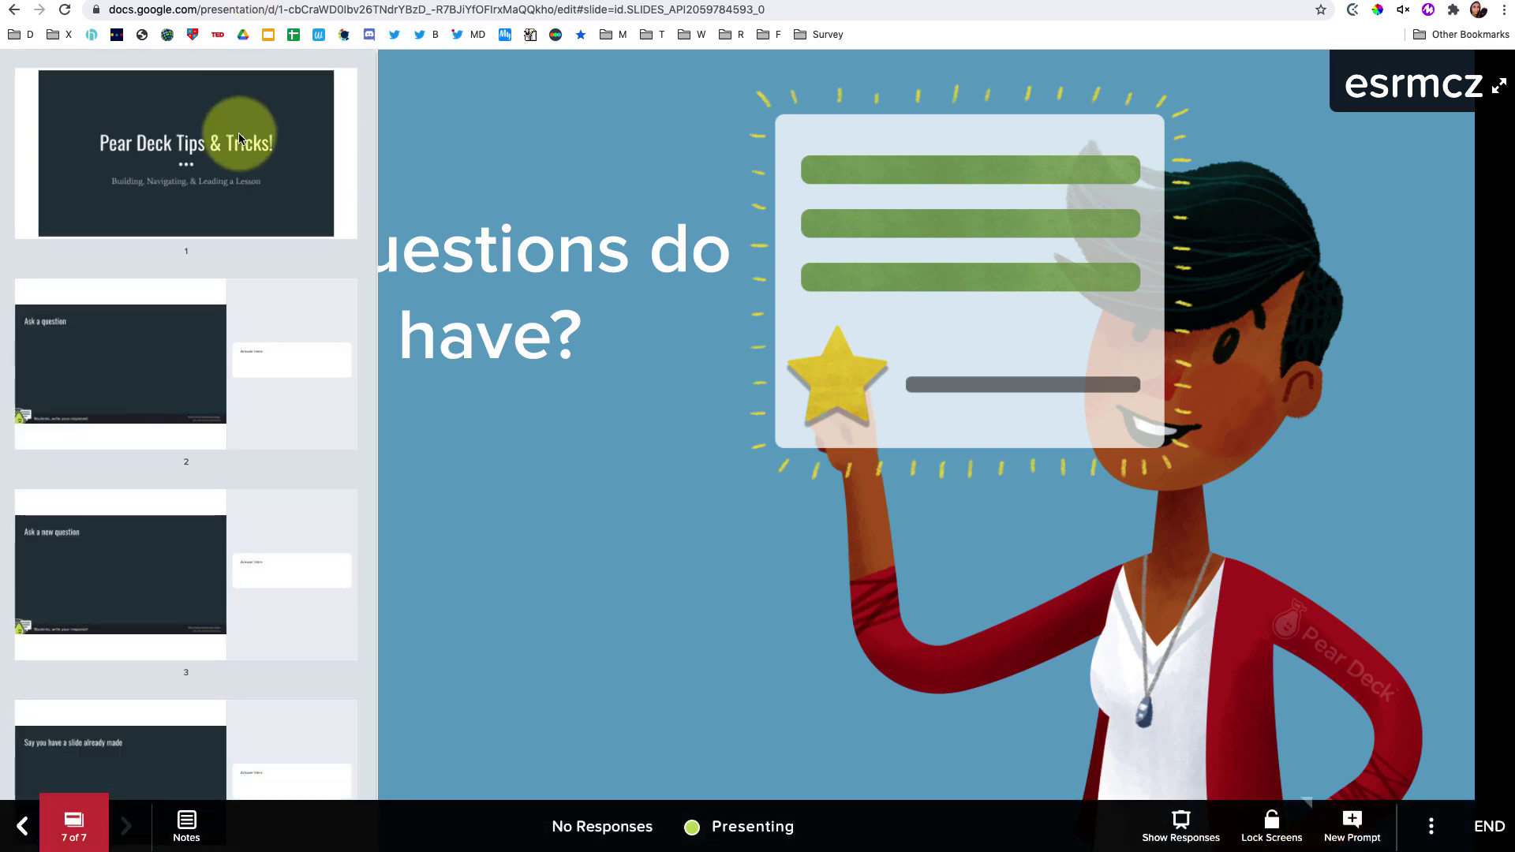
left_click(481, 449)
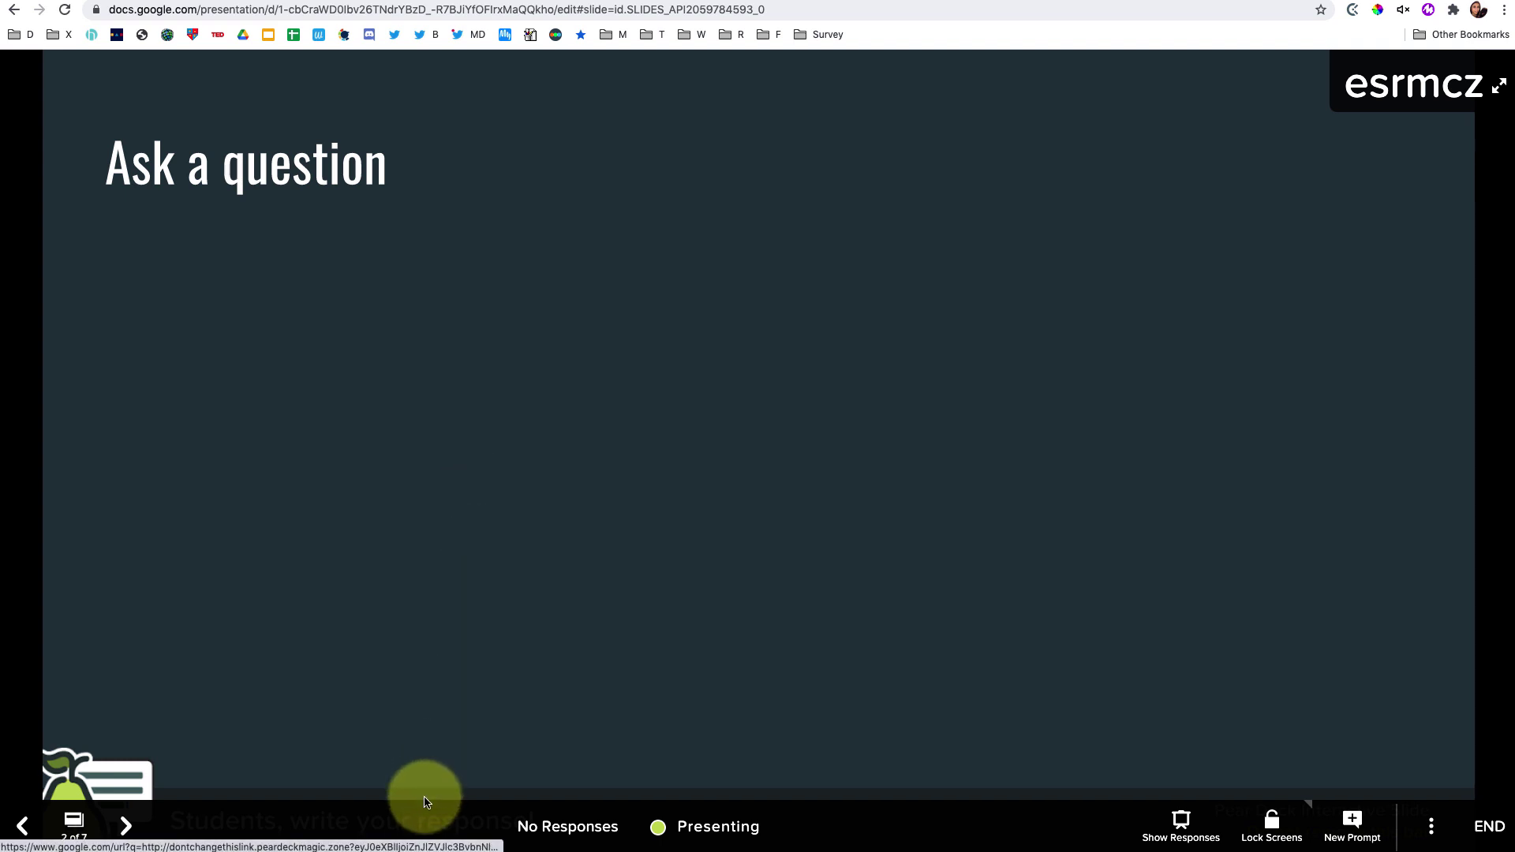
left_click(406, 685)
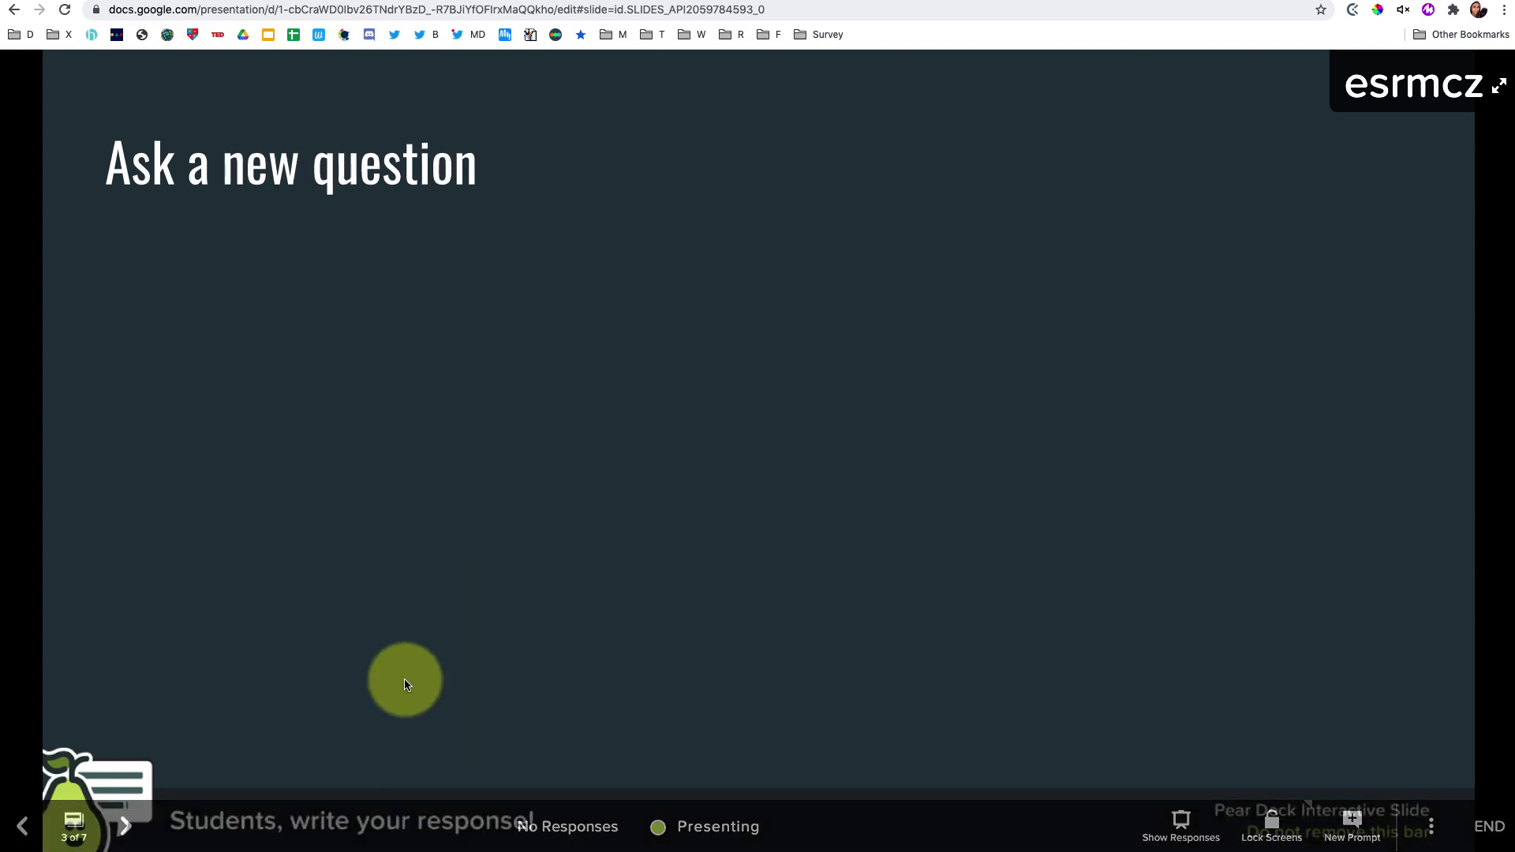
left_click(406, 685)
left_click(406, 685)
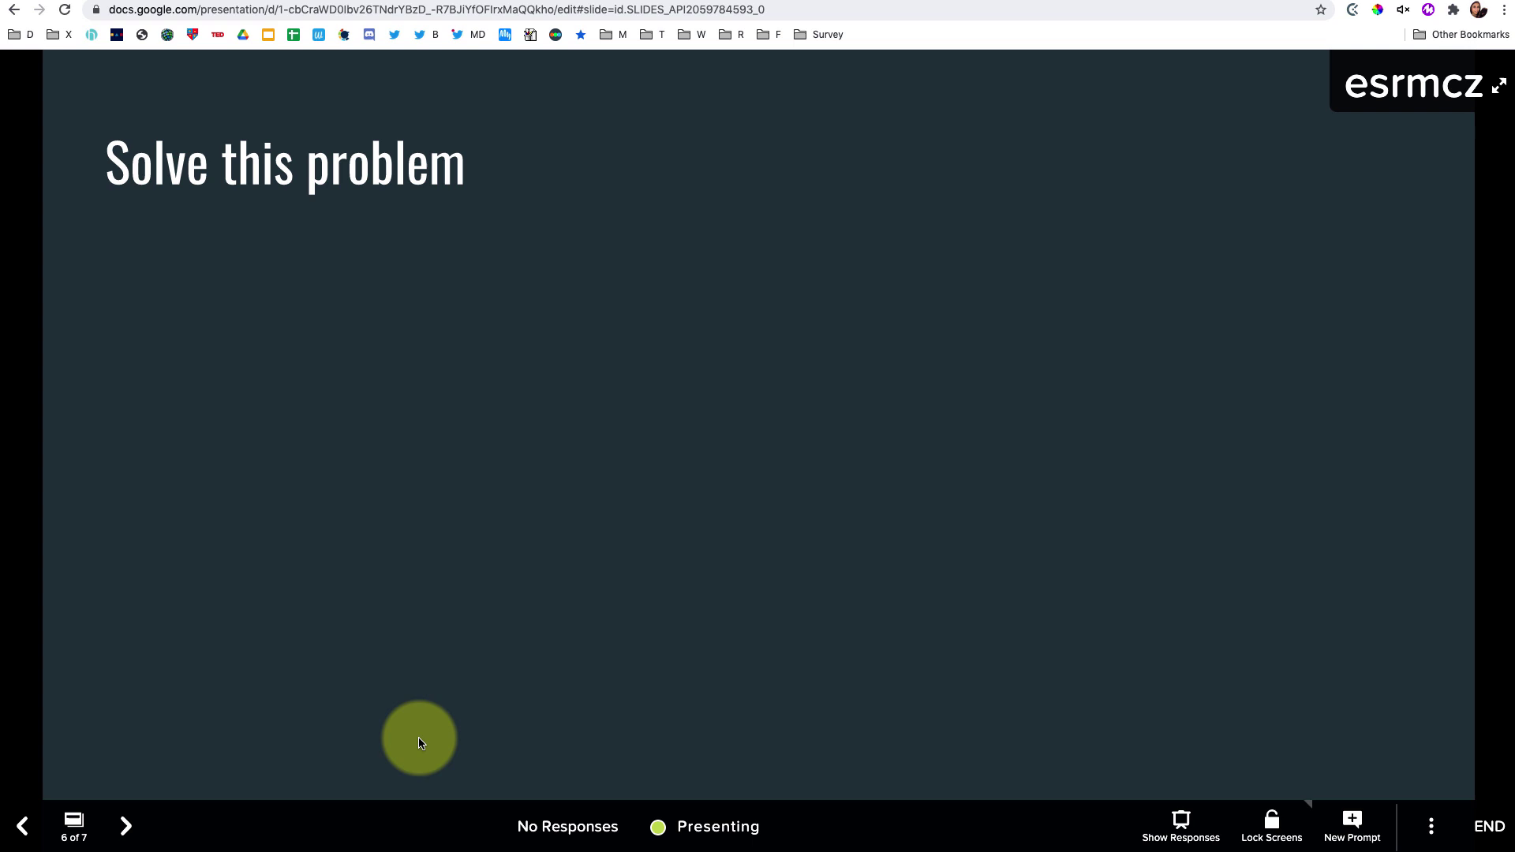
left_click(427, 636)
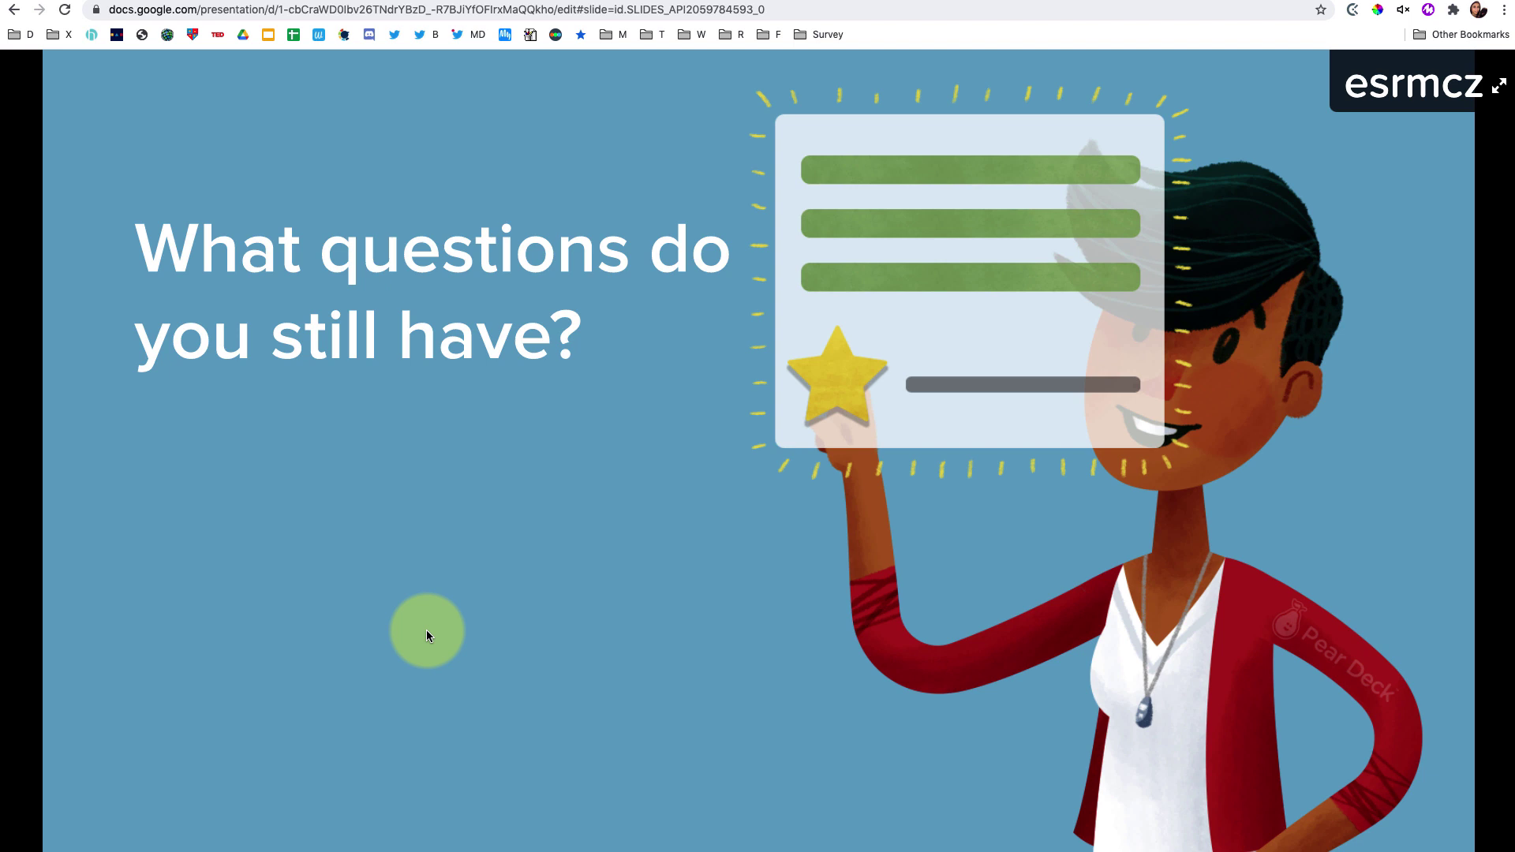
key("Left")
key("Left")
key("Left")
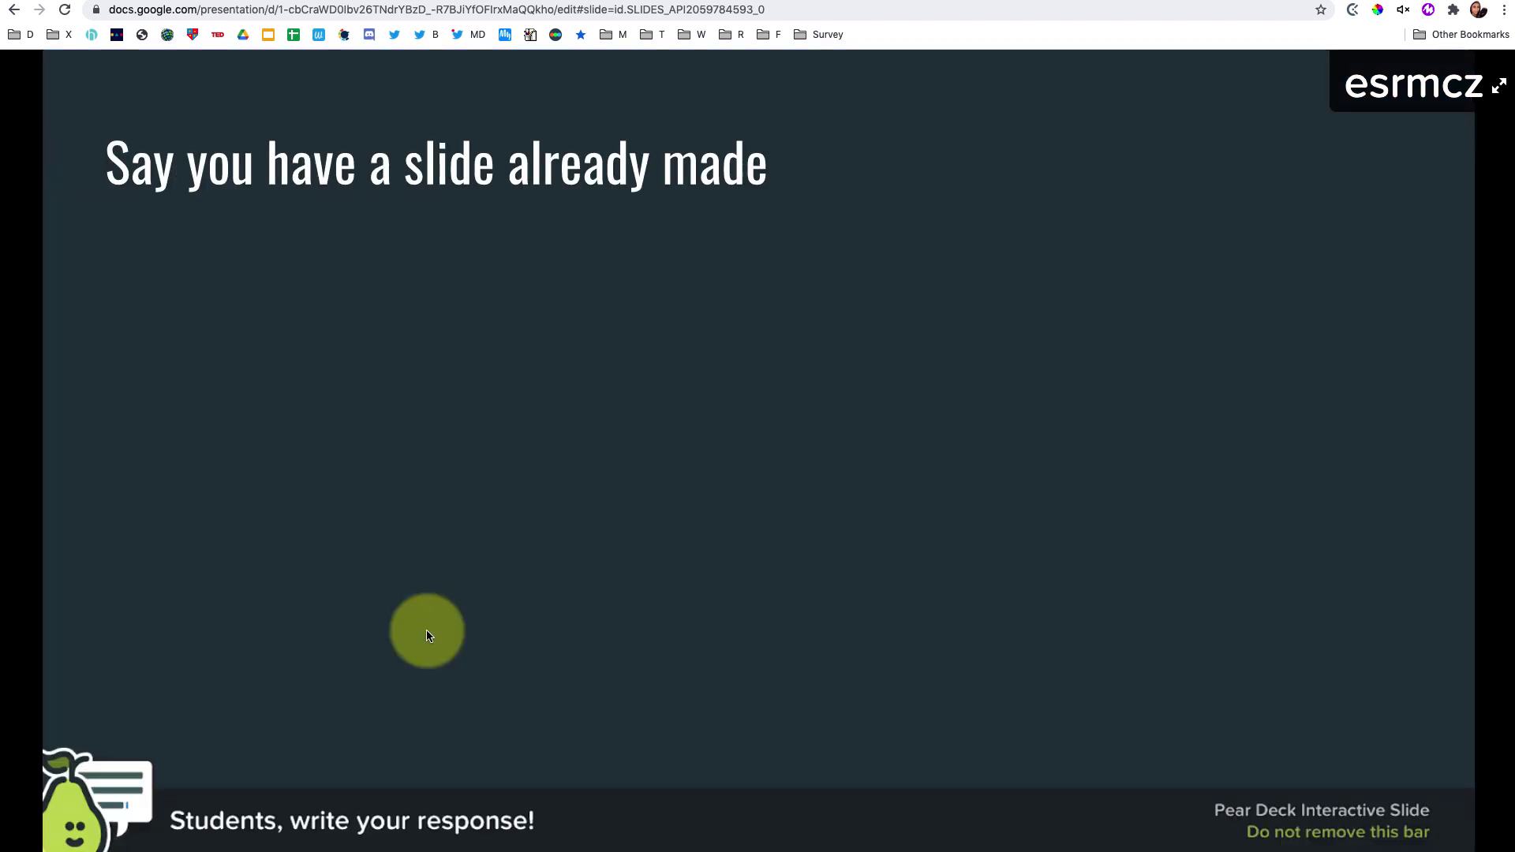
key("Left")
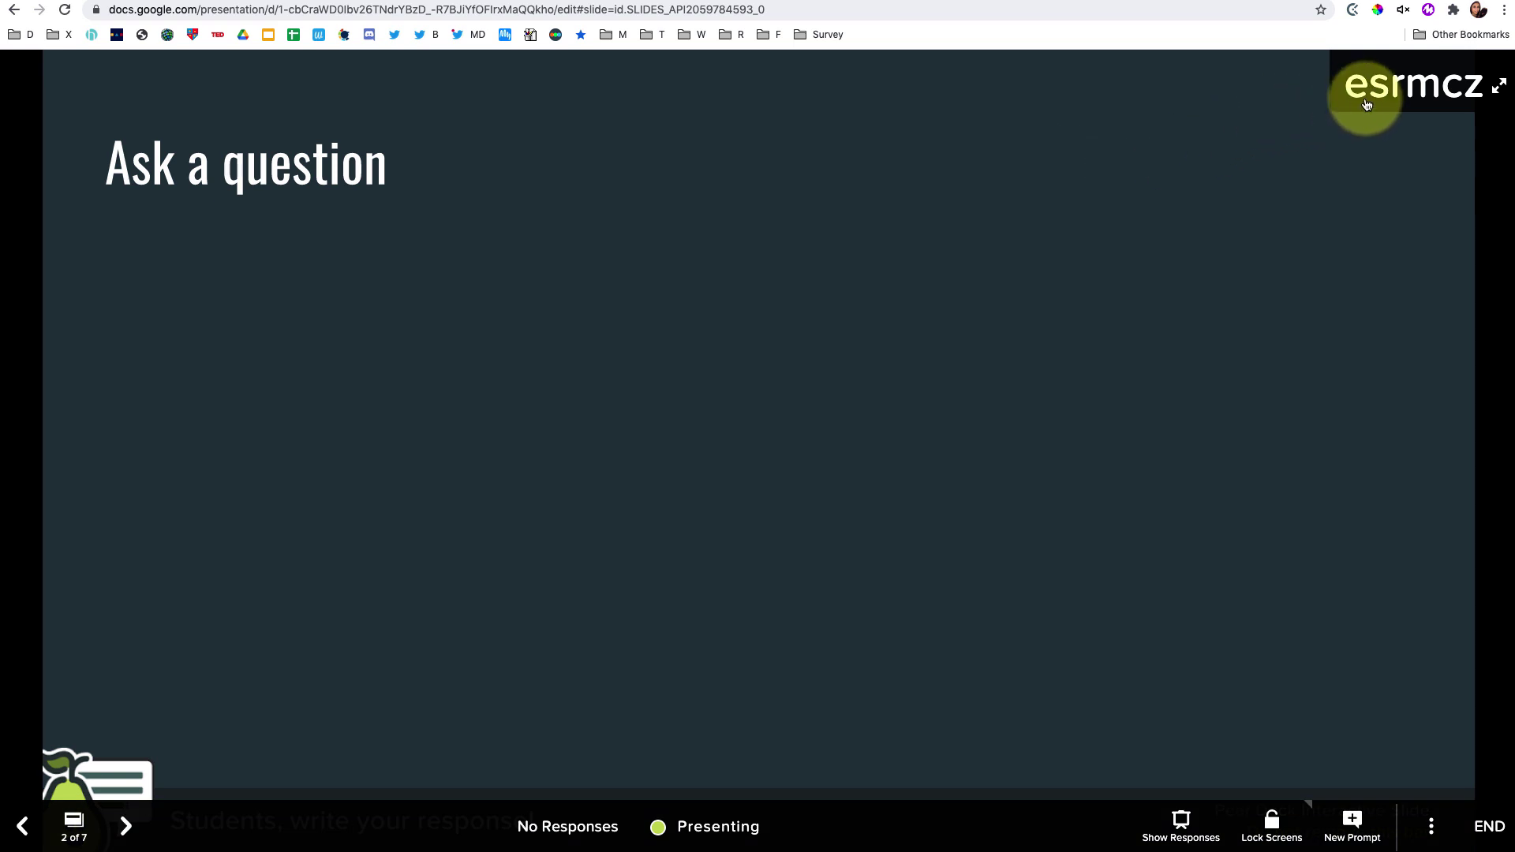
left_click(1367, 105)
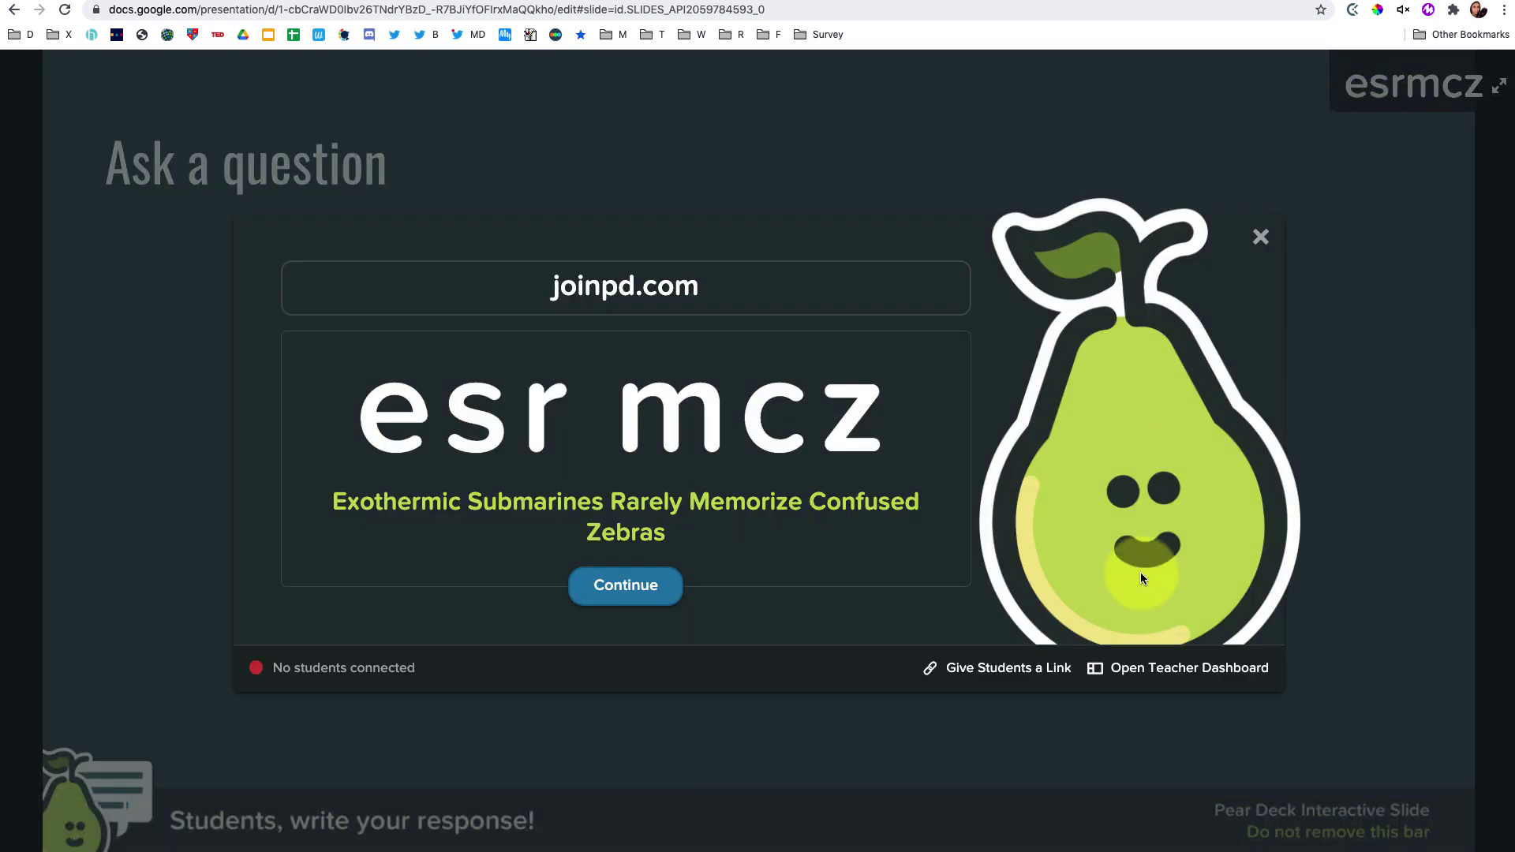
Join via the student link, skip the check-in, and answer 'Also type answers'.
left_click(1037, 672)
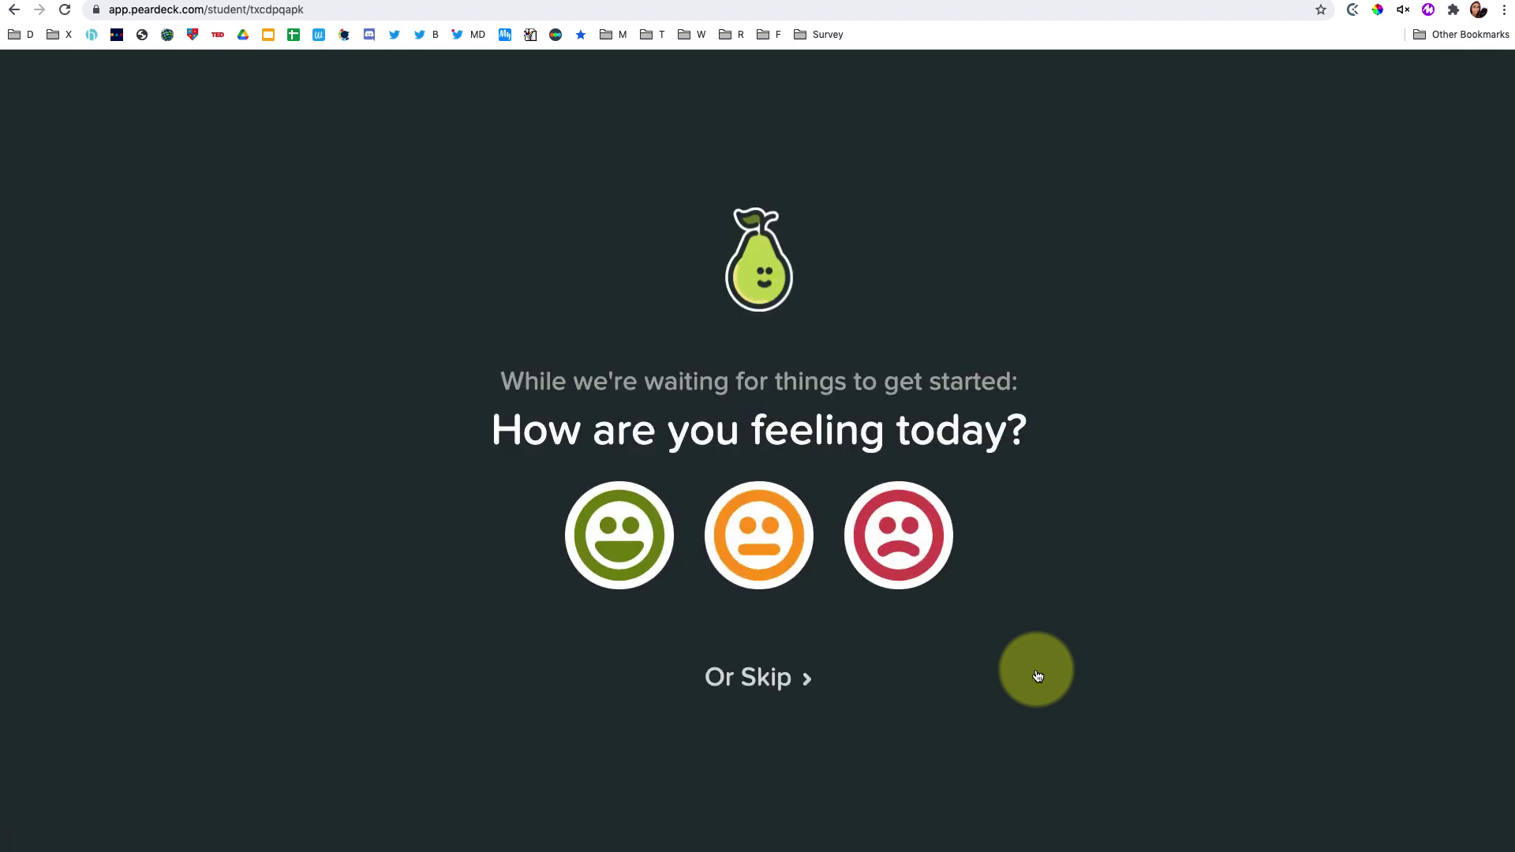
left_click(778, 683)
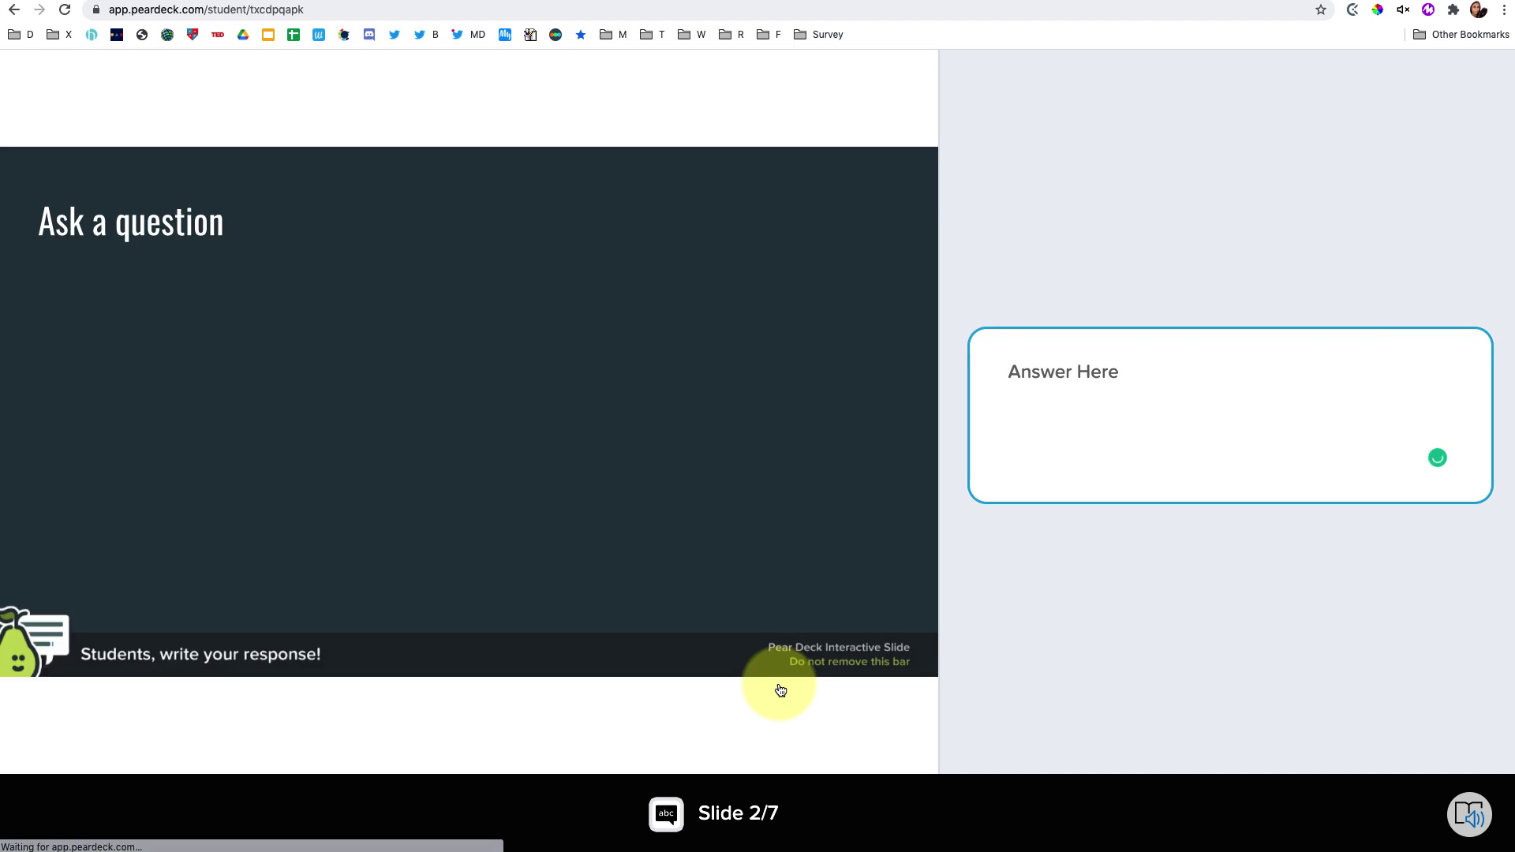
left_click(1072, 421)
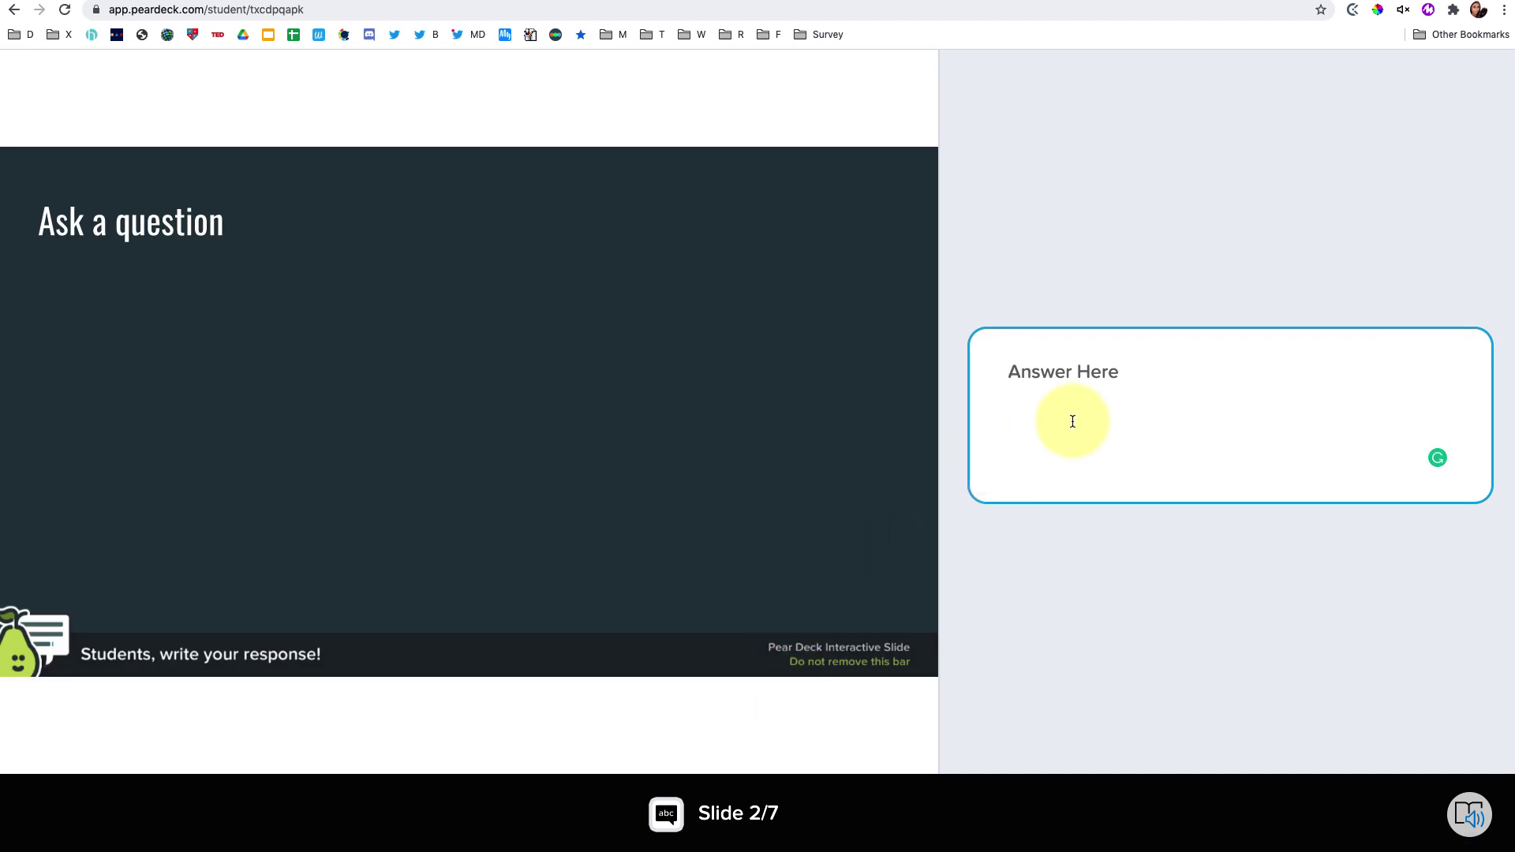
type("Also t")
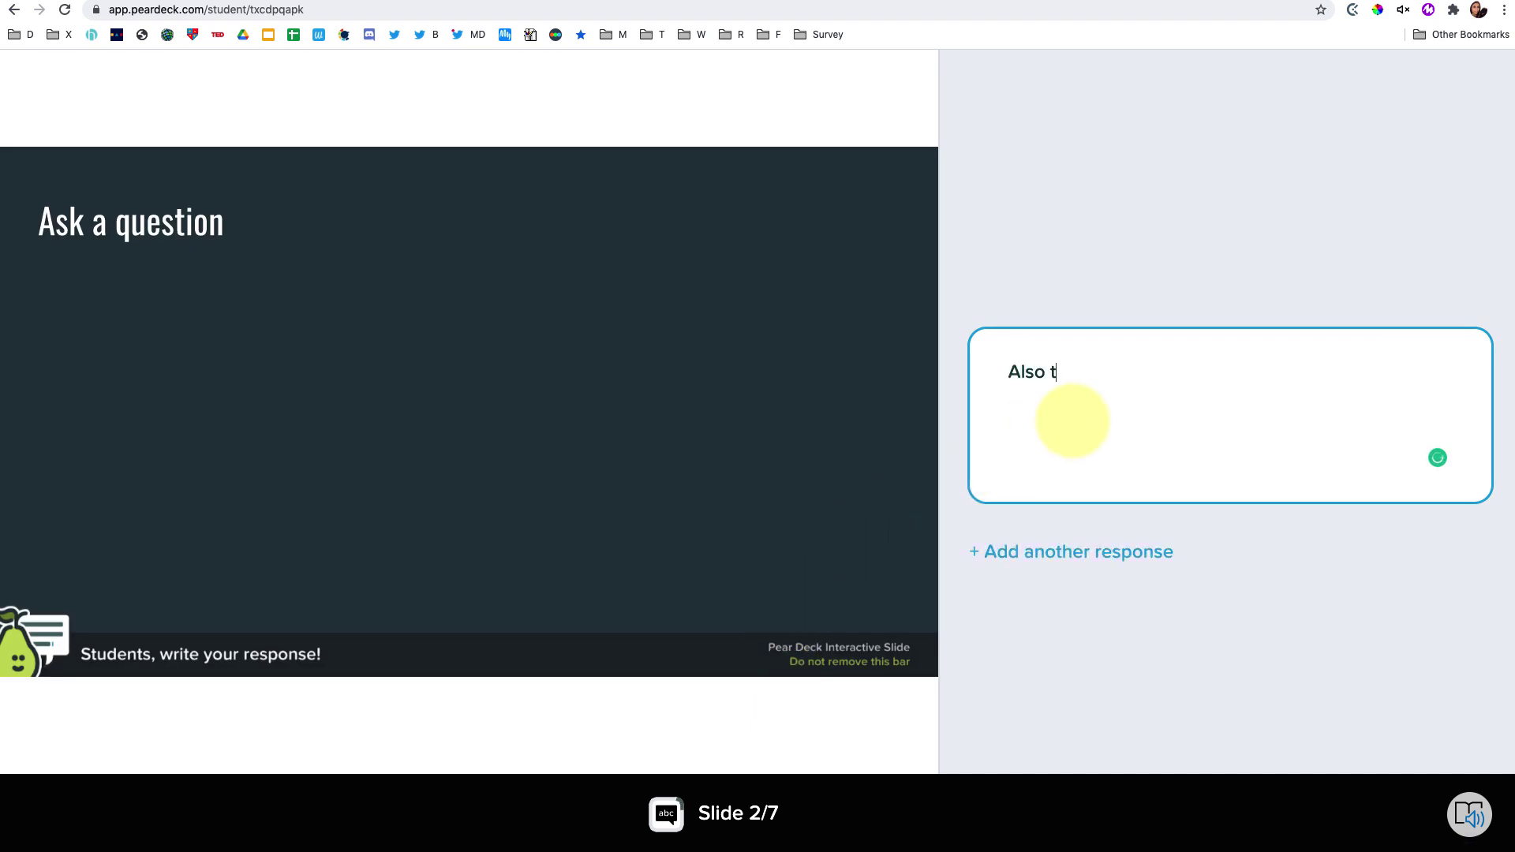
type("ype answers")
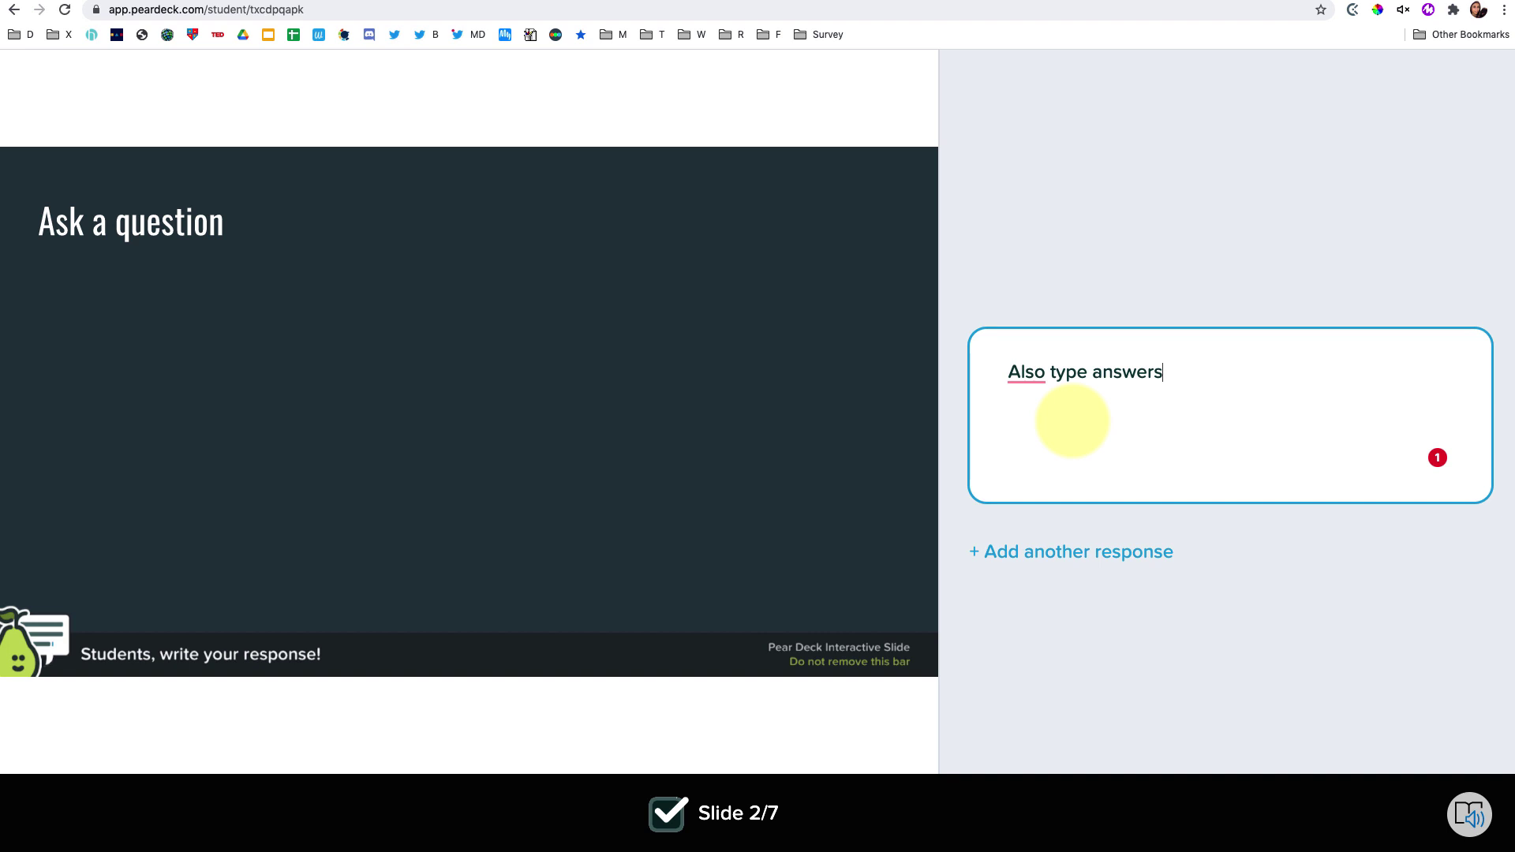
left_click(1071, 420)
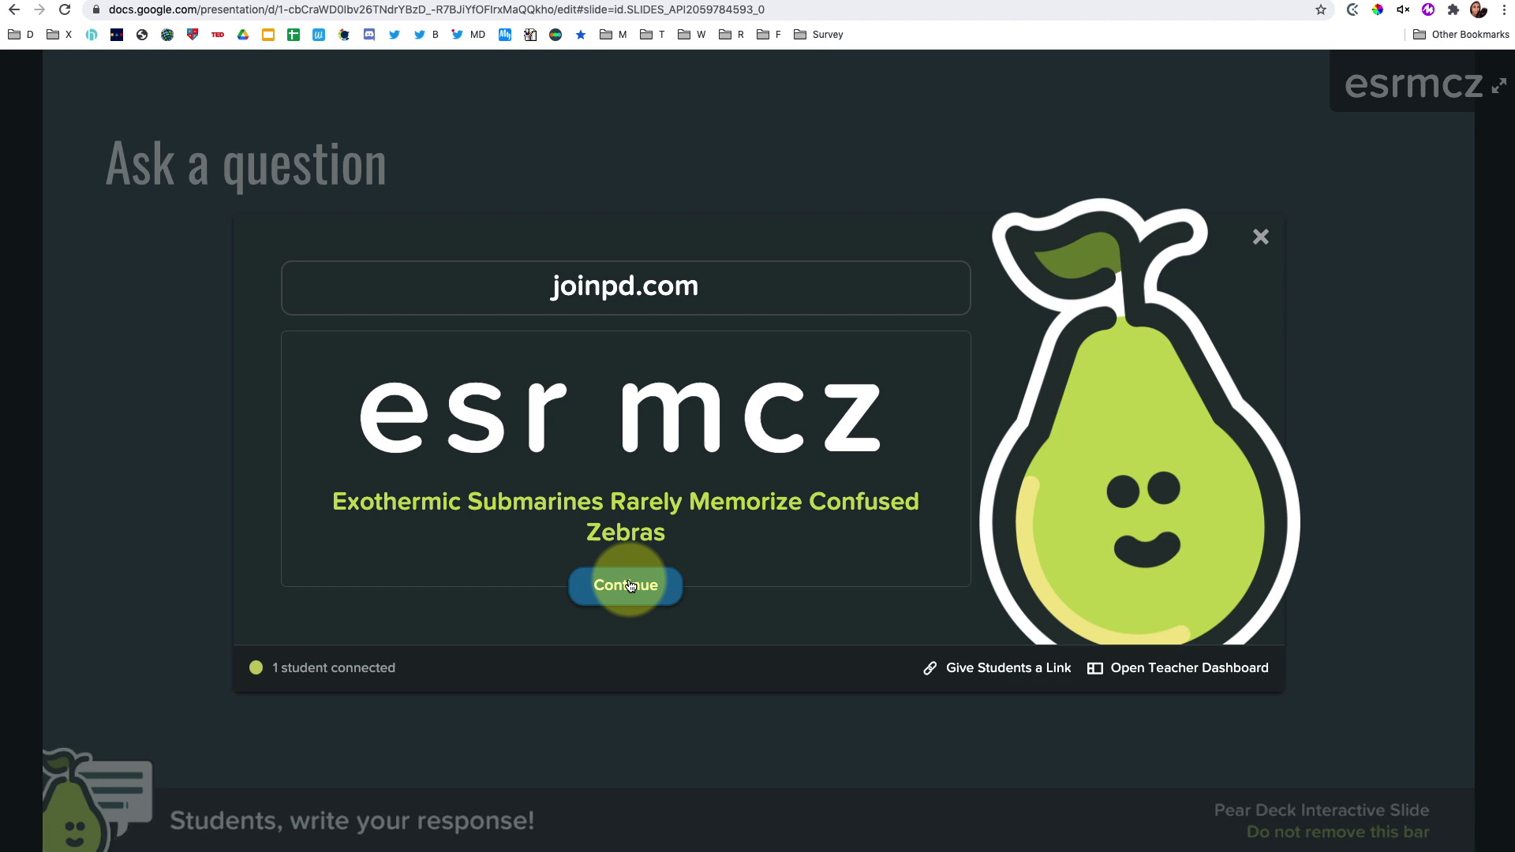
Dismiss the join code and show, then hide, the students' responses.
left_click(622, 583)
left_click(1180, 819)
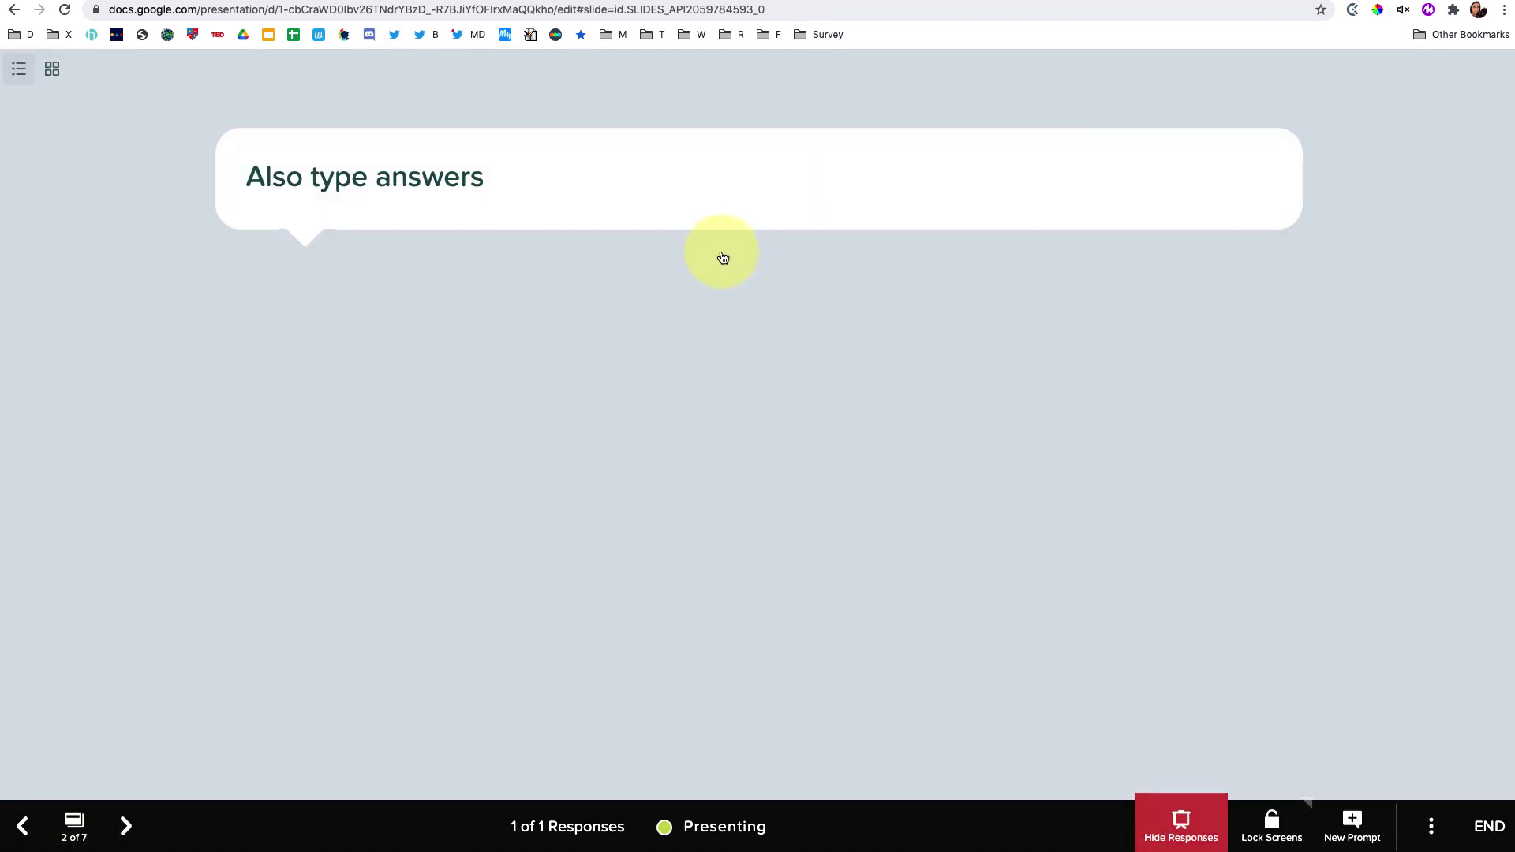
left_click(1175, 827)
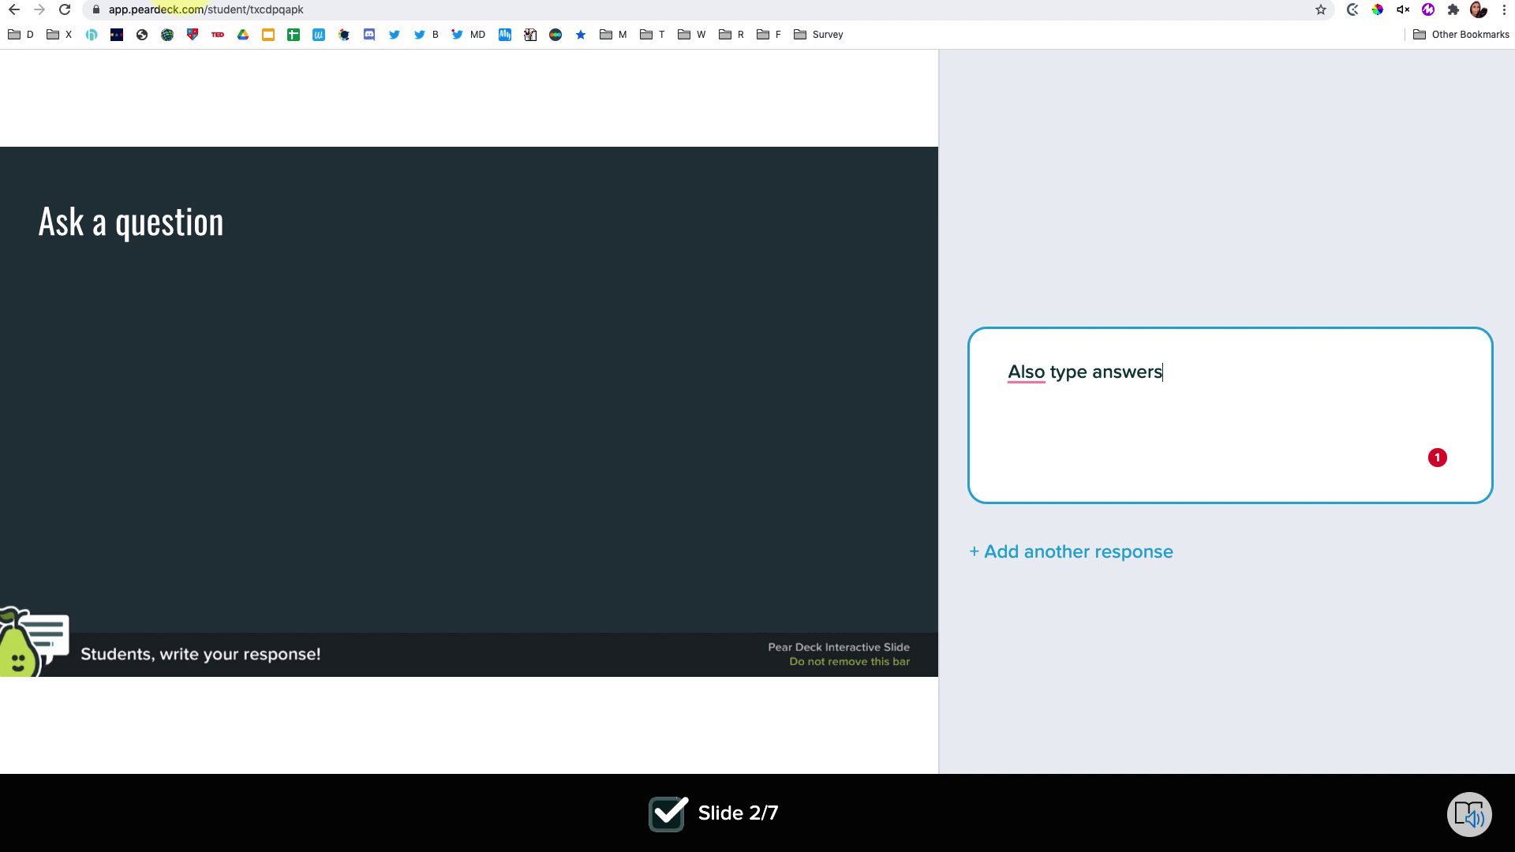
Back on the teacher's presentation tab, open the New Prompt chooser.
left_click(189, 9)
mouse_move(592, 542)
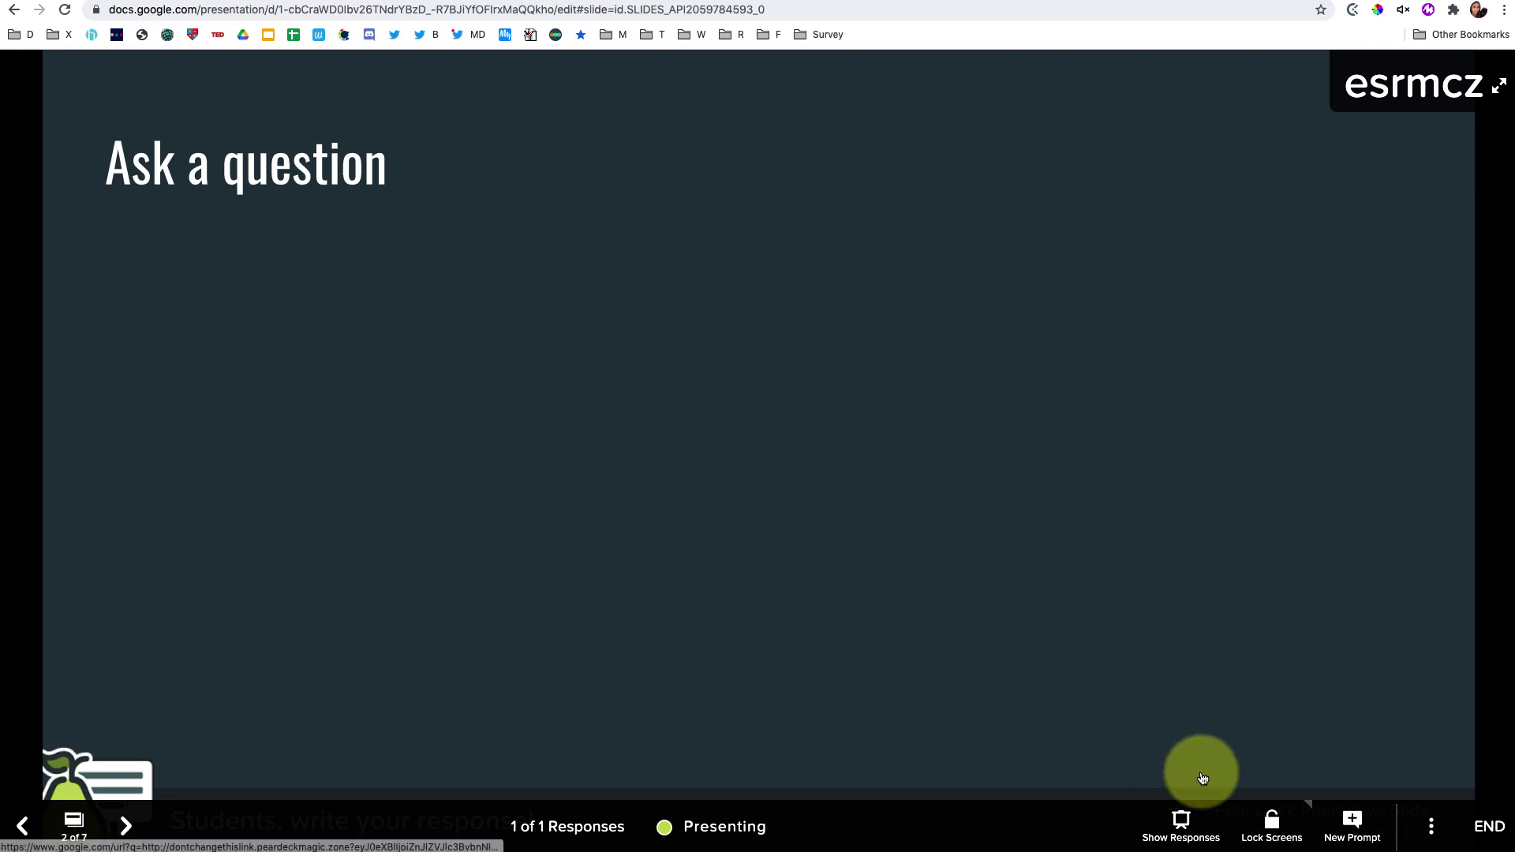
left_click(1345, 832)
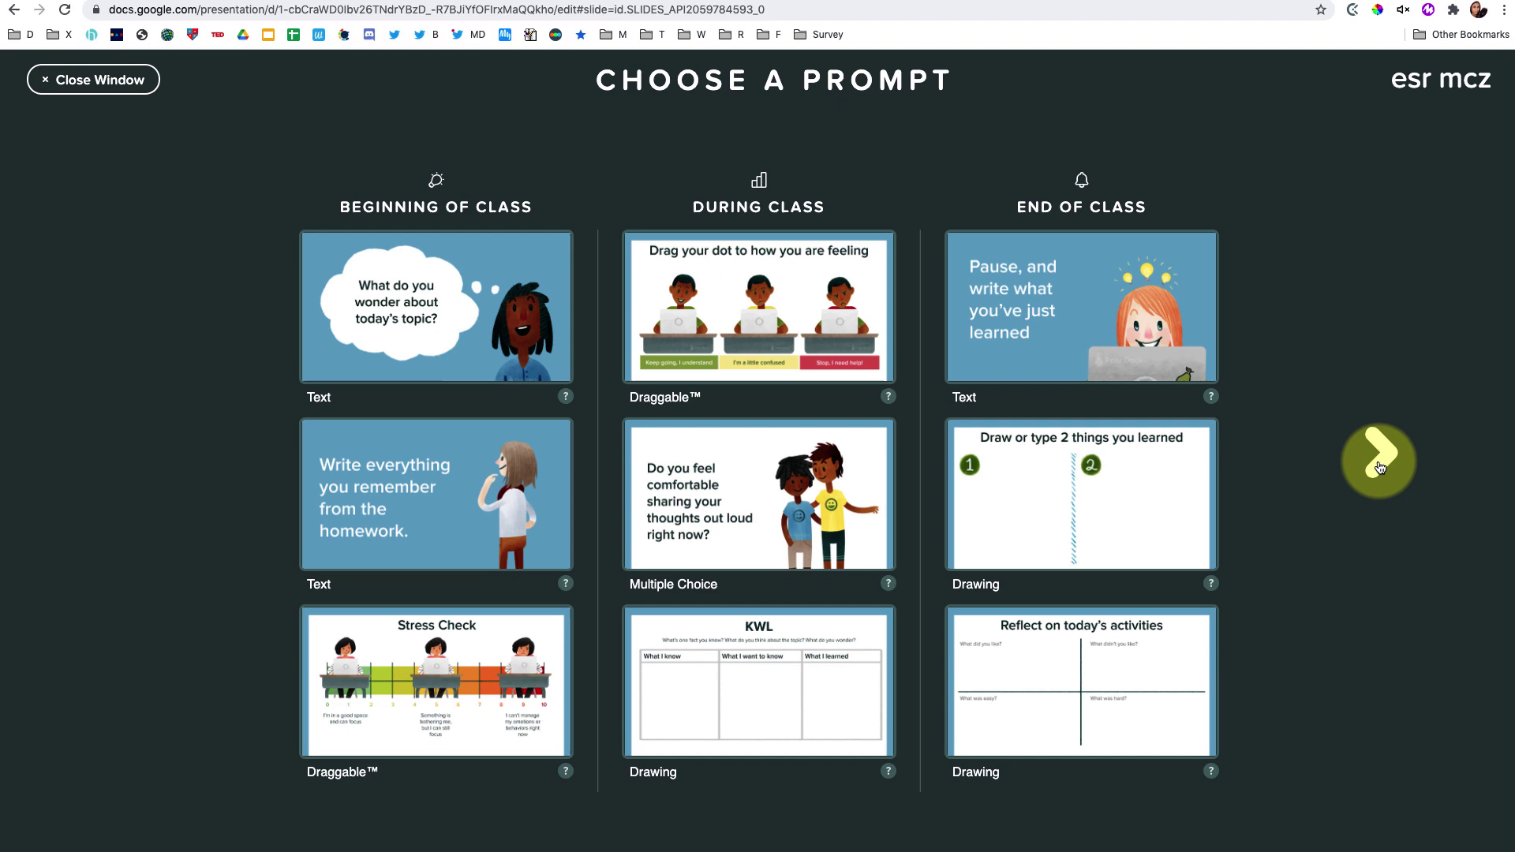
Under Use Current Content, turn the 'Ask a question' slide into a Drawing prompt.
left_click(1381, 454)
left_click(1380, 466)
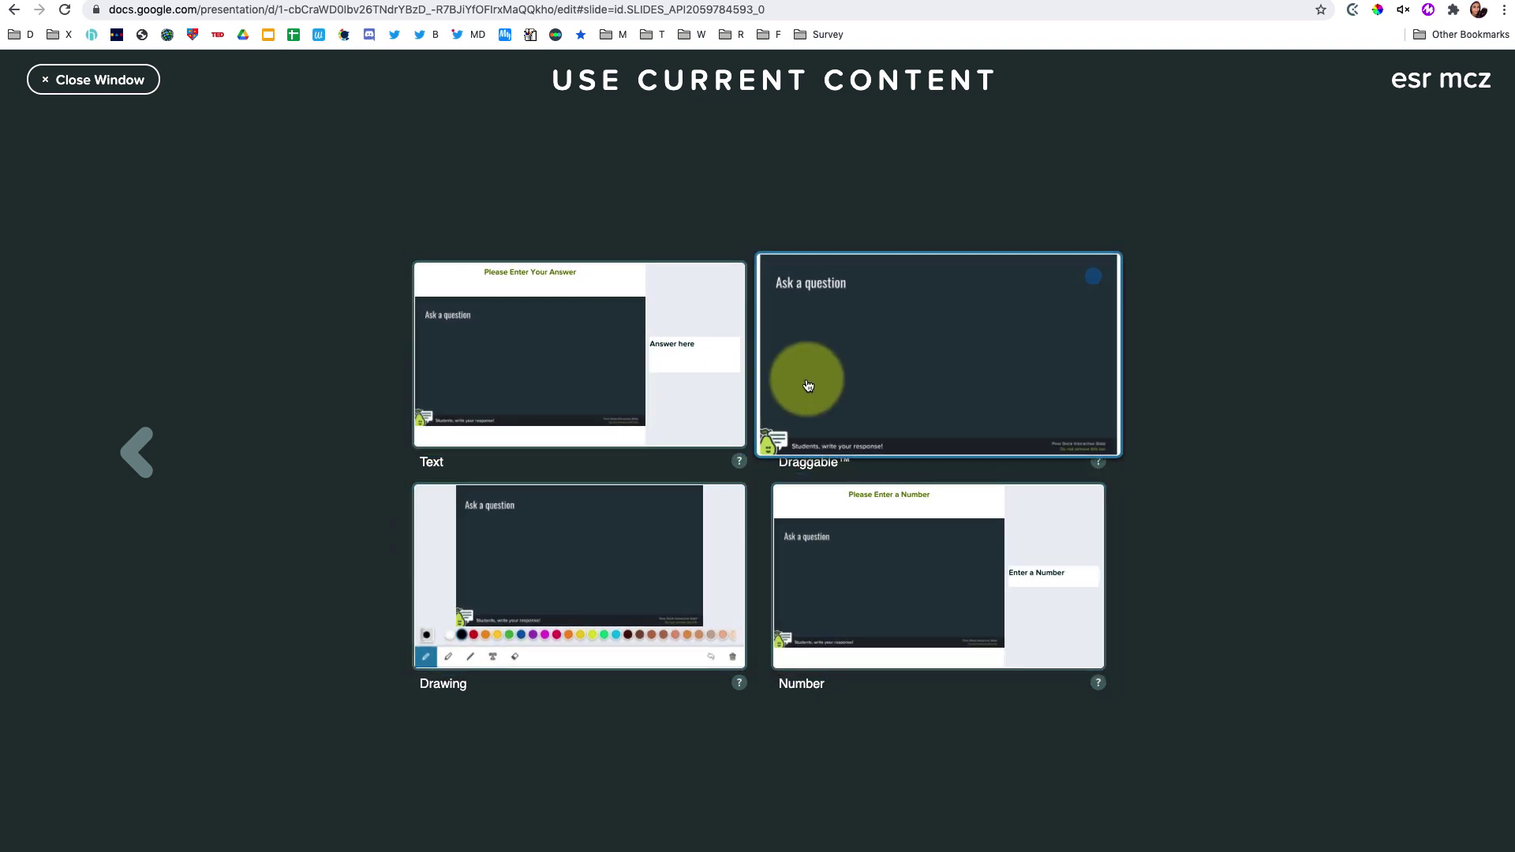
left_click(652, 575)
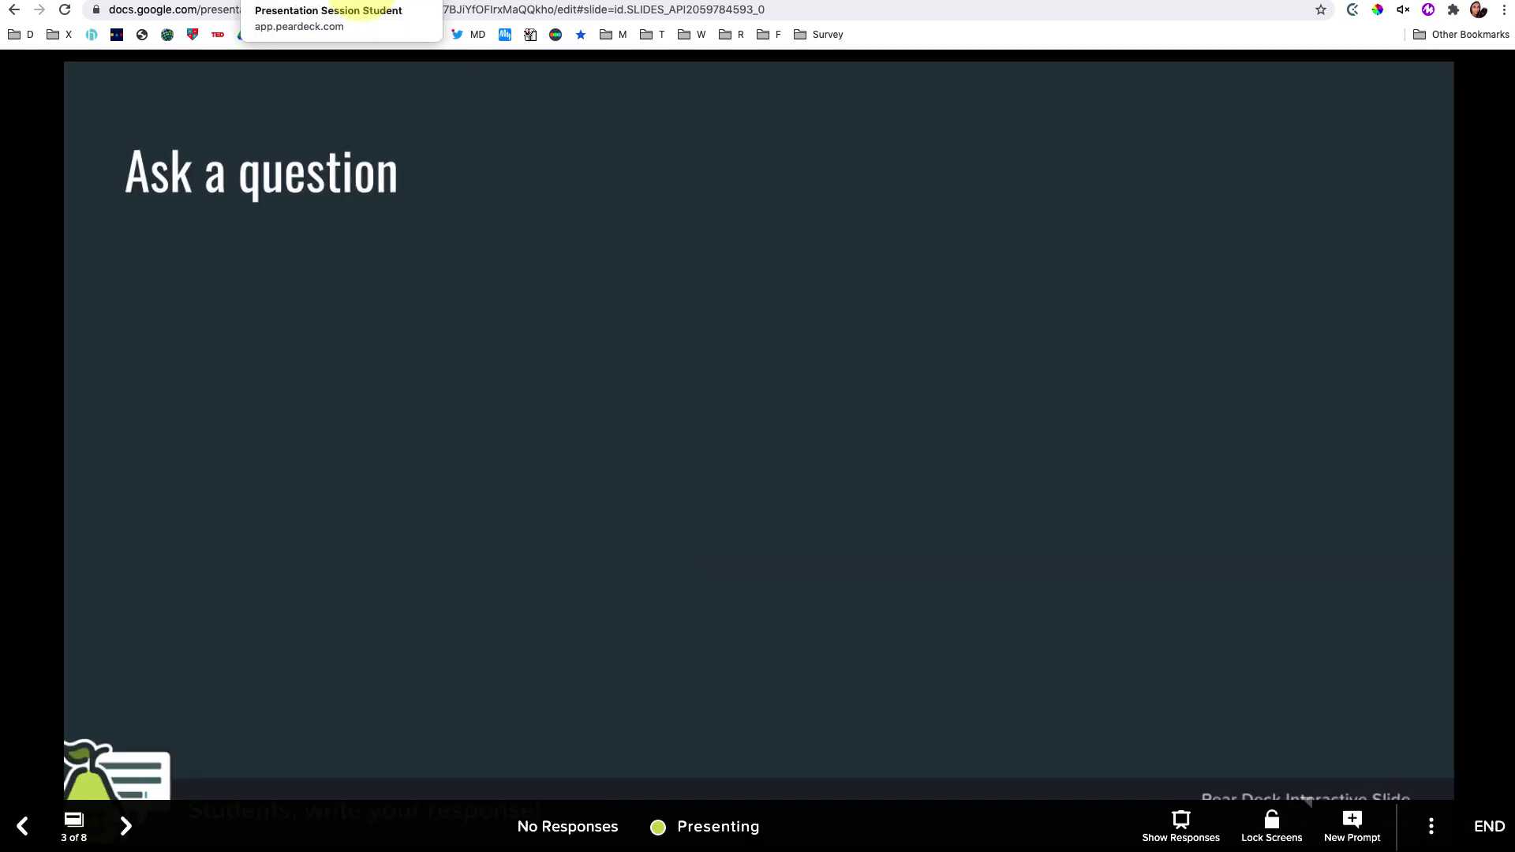
In the student view, hand-draw 'Hi!' on the slide with the pen.
left_click(359, 8)
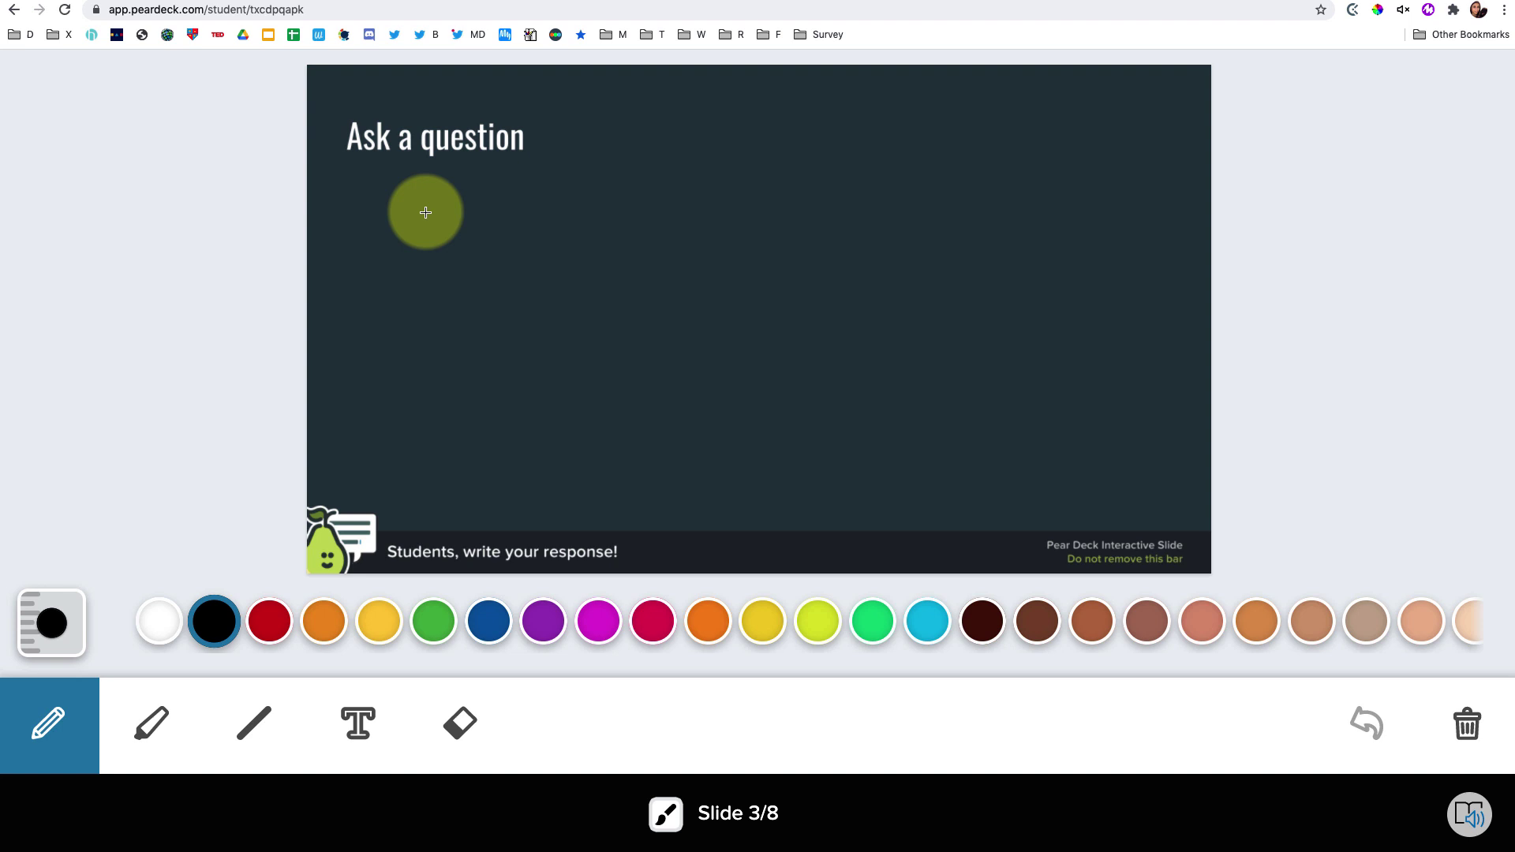
left_click_drag(407, 175, 417, 257)
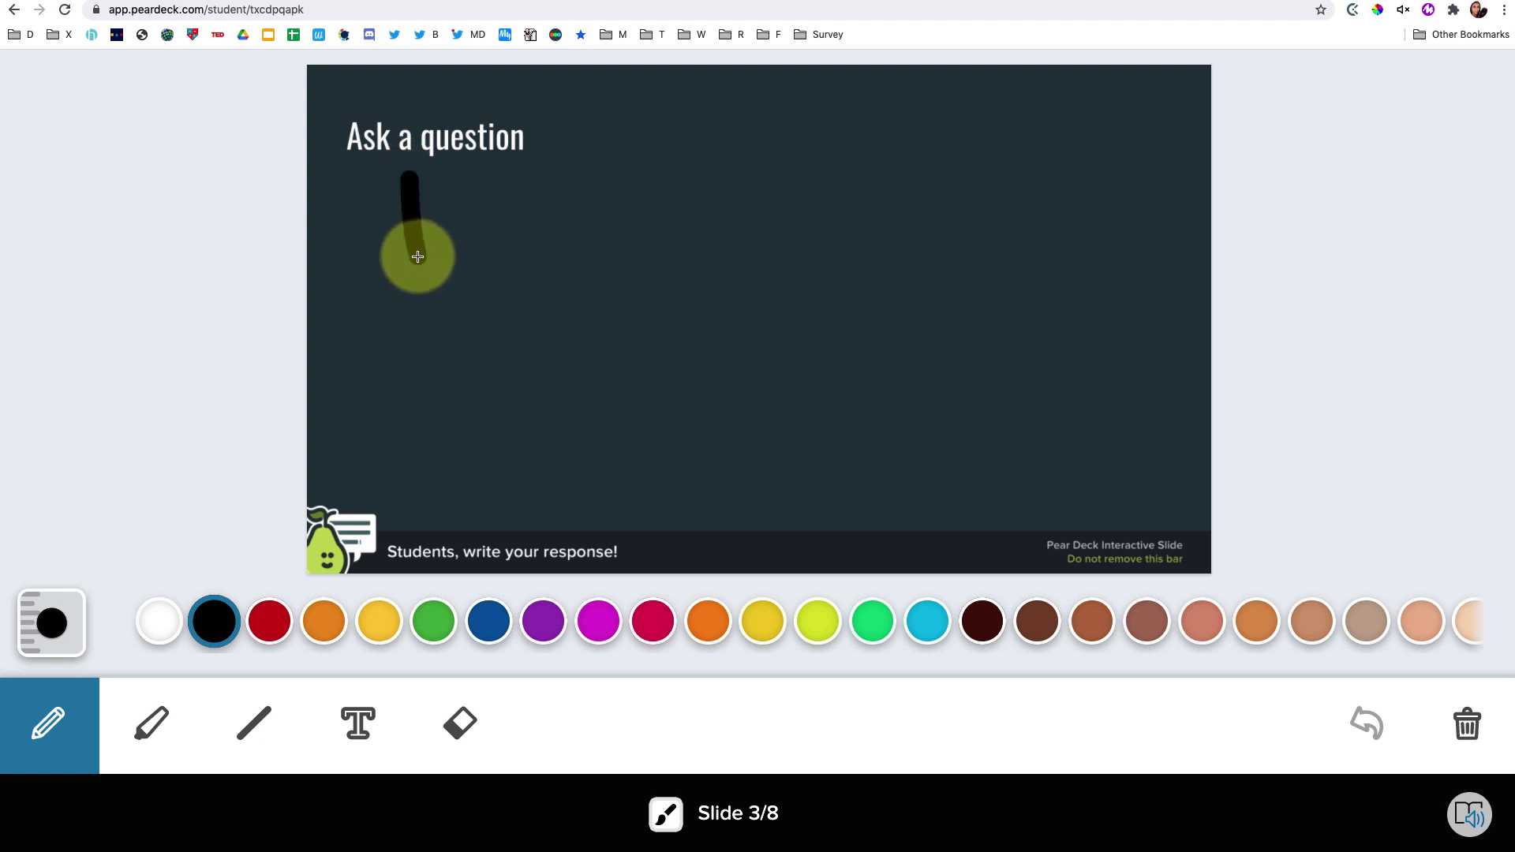
left_click_drag(451, 170, 451, 268)
left_click_drag(402, 225, 497, 225)
left_click_drag(494, 201, 494, 272)
left_click(481, 165)
left_click_drag(536, 162, 536, 229)
left_click(532, 284)
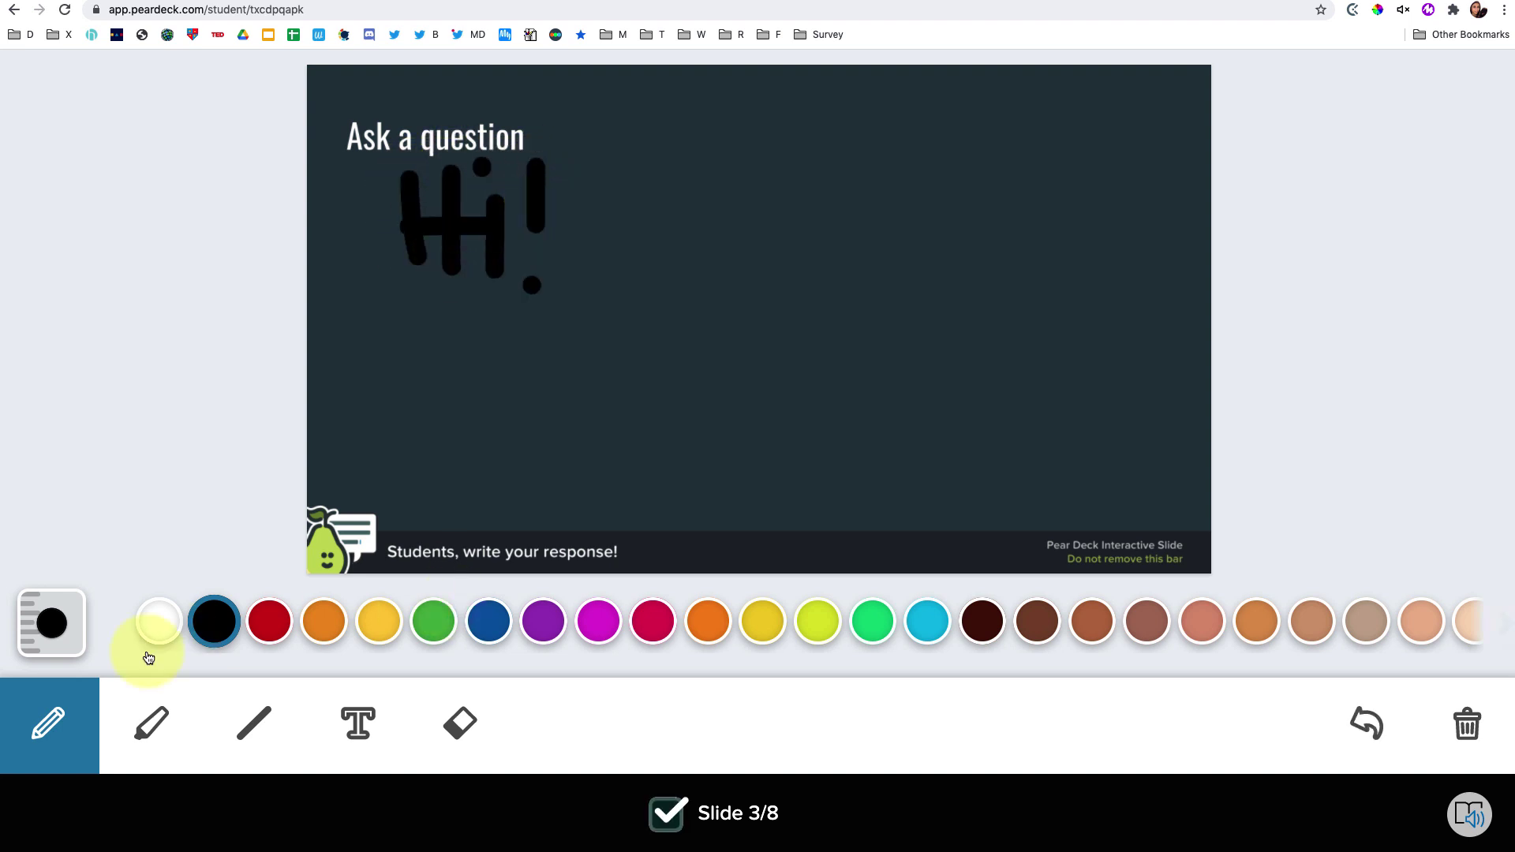
Highlight under the 'Ask a question' title with a yellow highlighter.
left_click(151, 722)
left_click(378, 621)
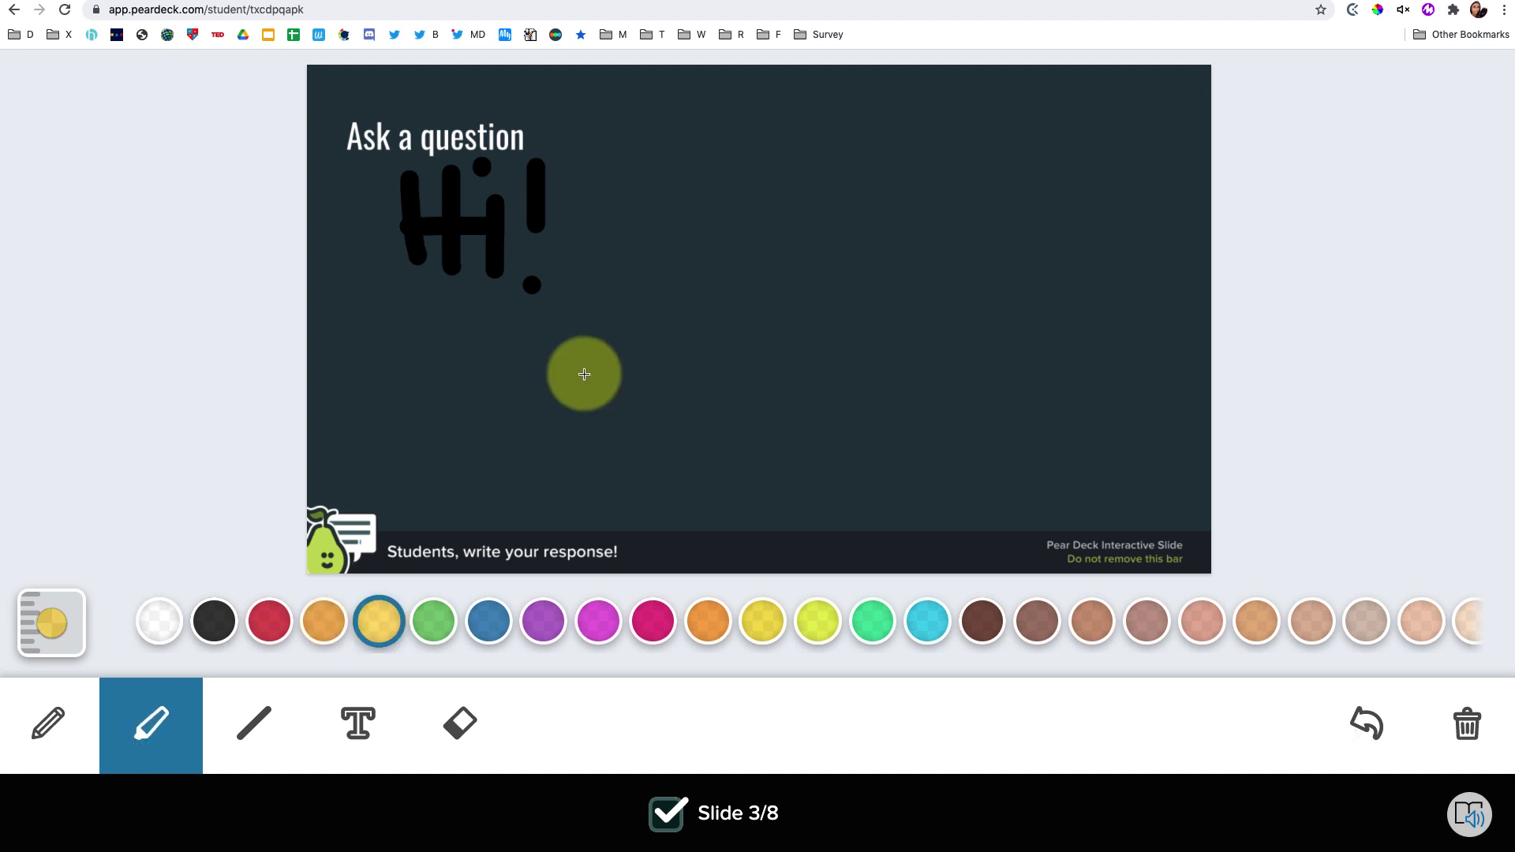
left_click_drag(335, 155, 535, 160)
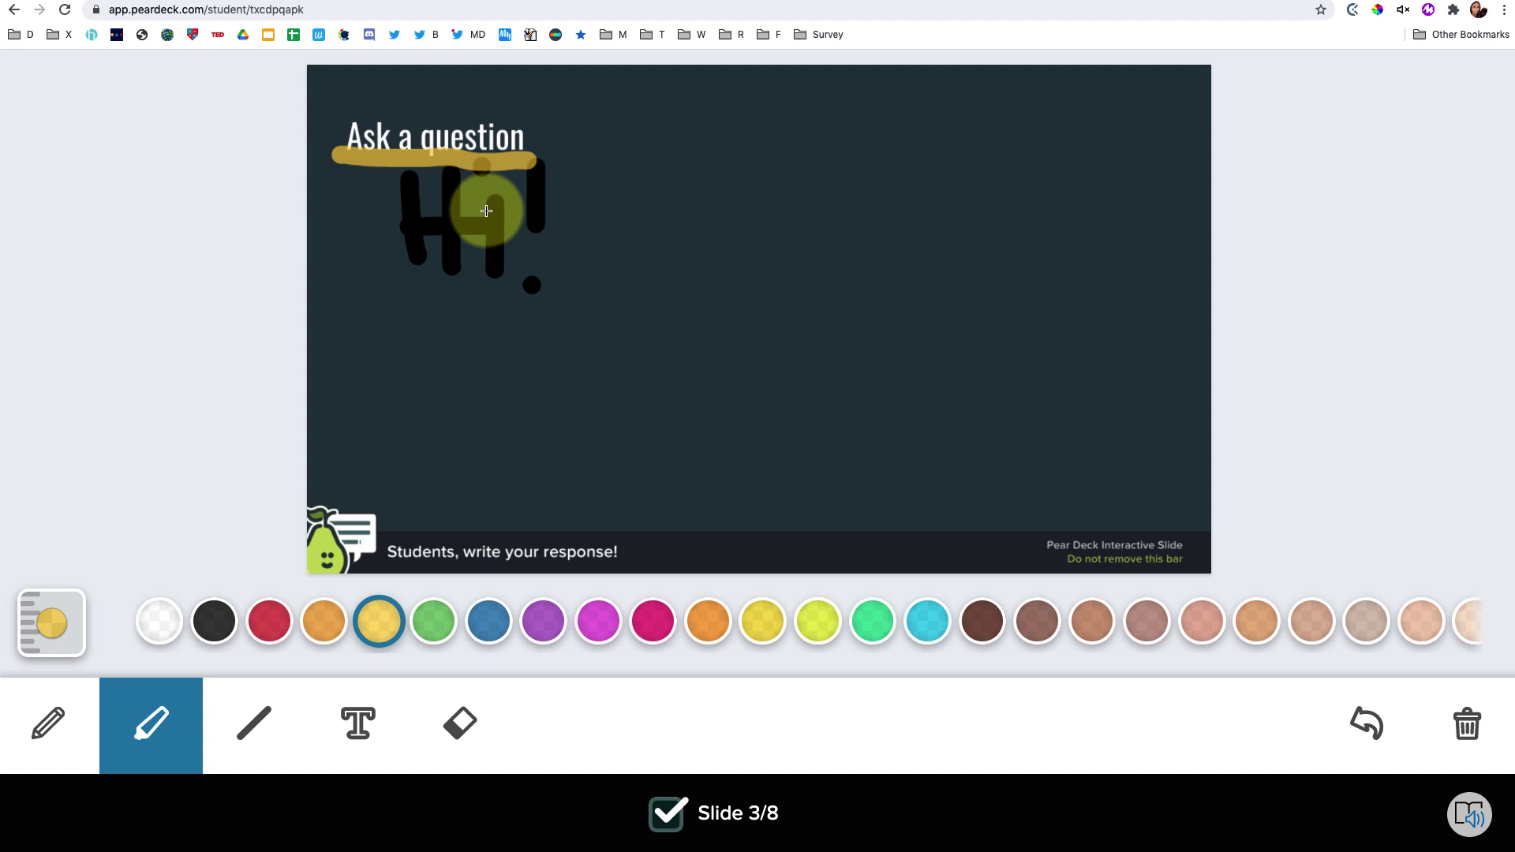
Add the note 'Typing any notes as you're talking' in large red text, then return to the presenter view.
left_click(357, 724)
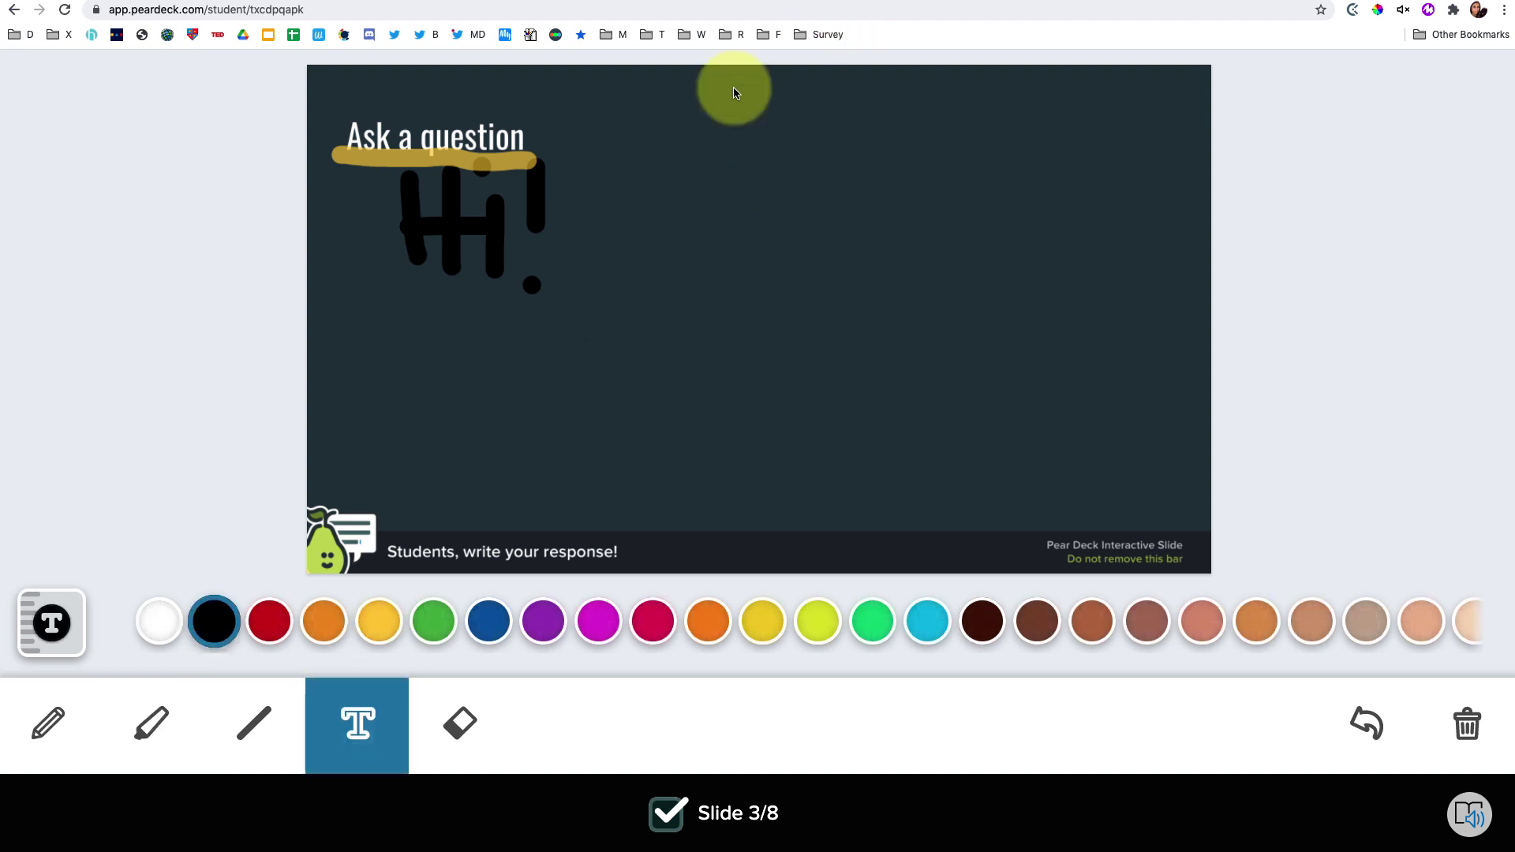
type("Typing any note")
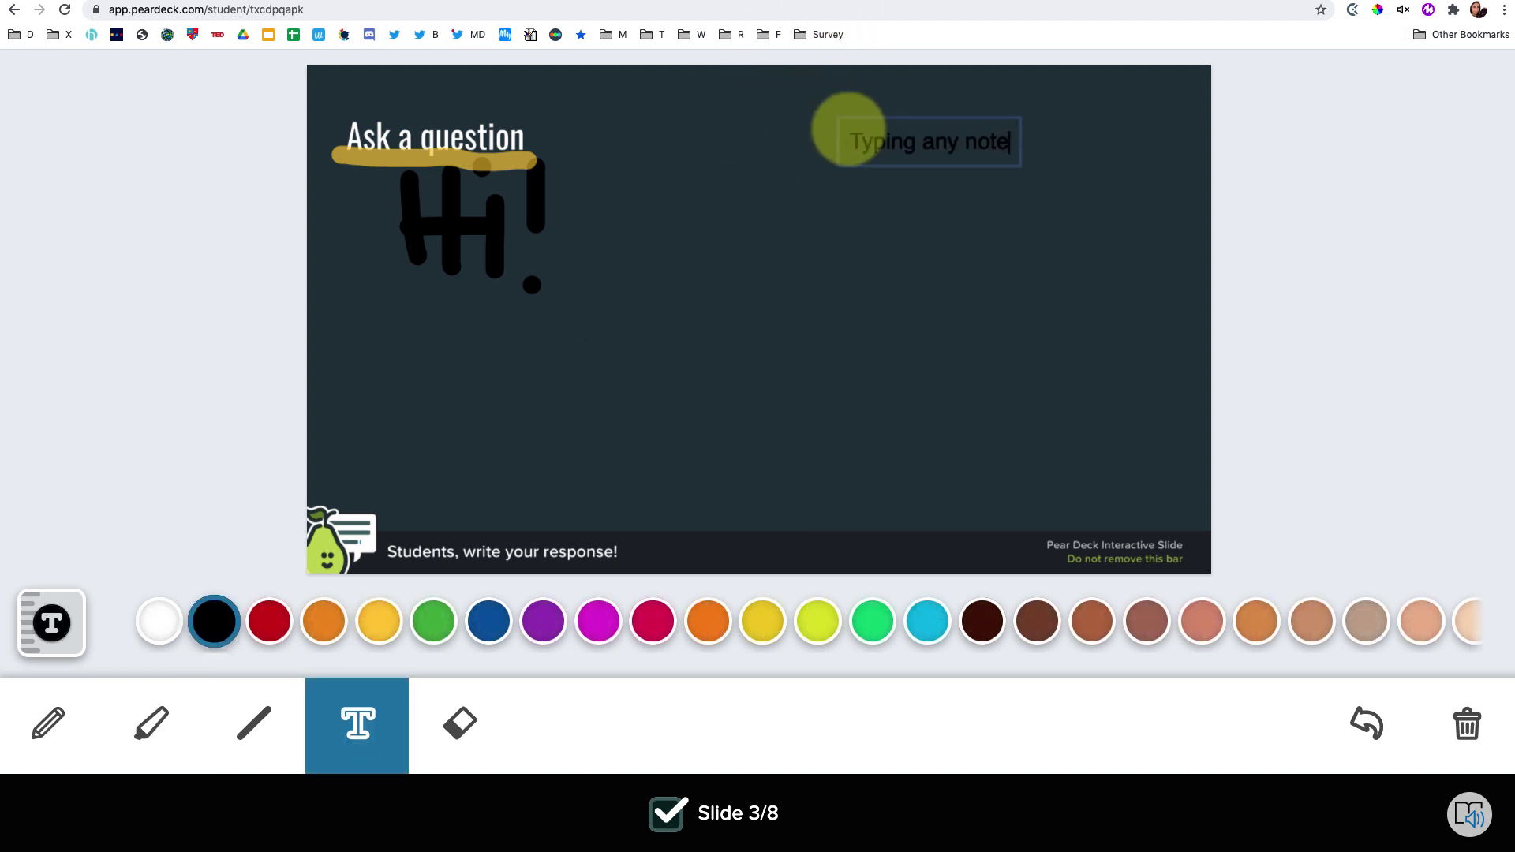
type("s as you're talking")
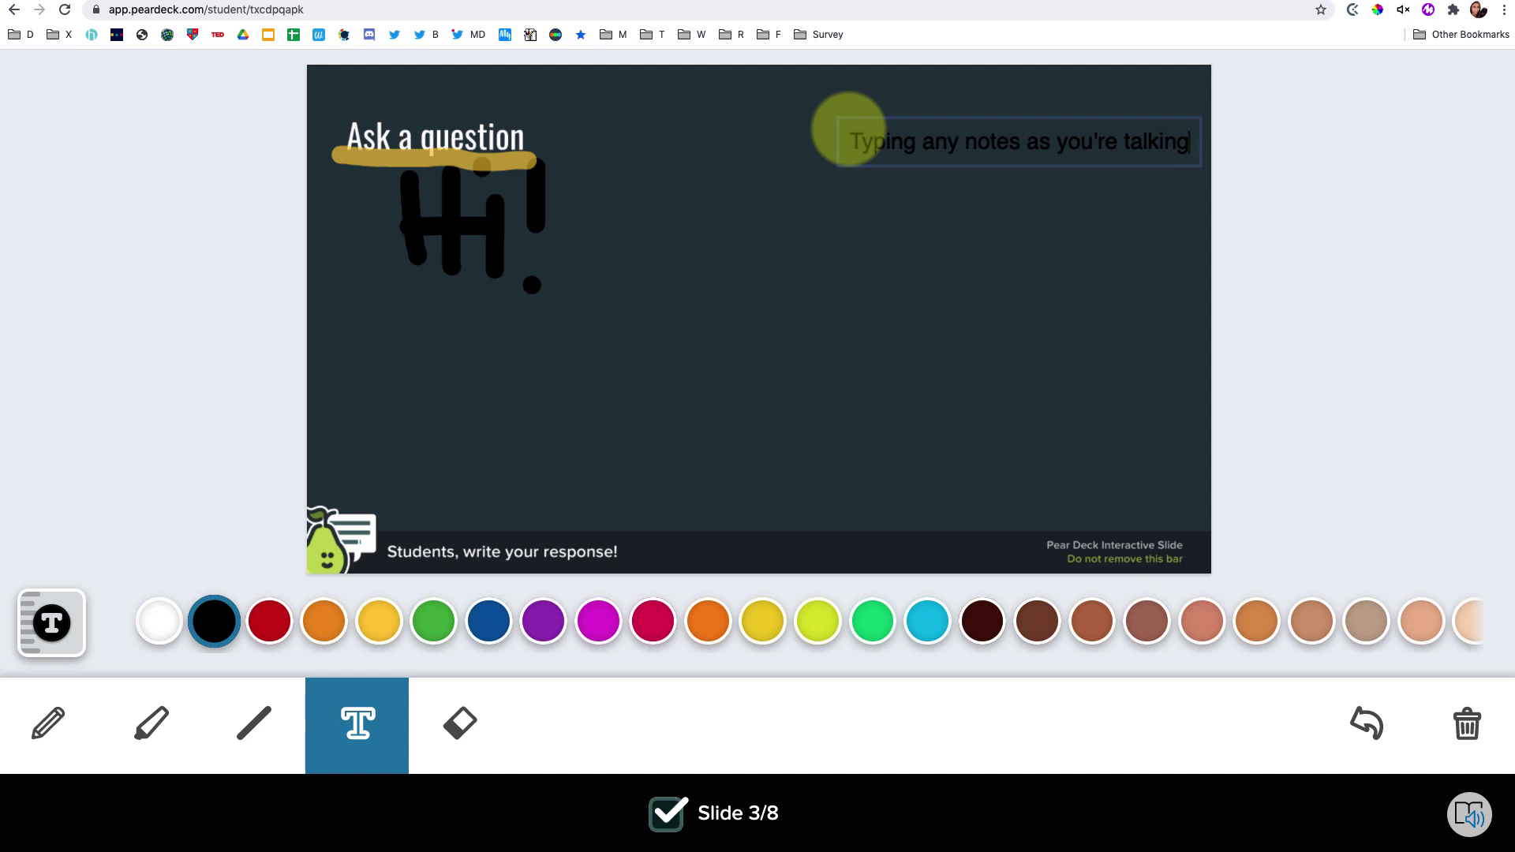
left_click(267, 636)
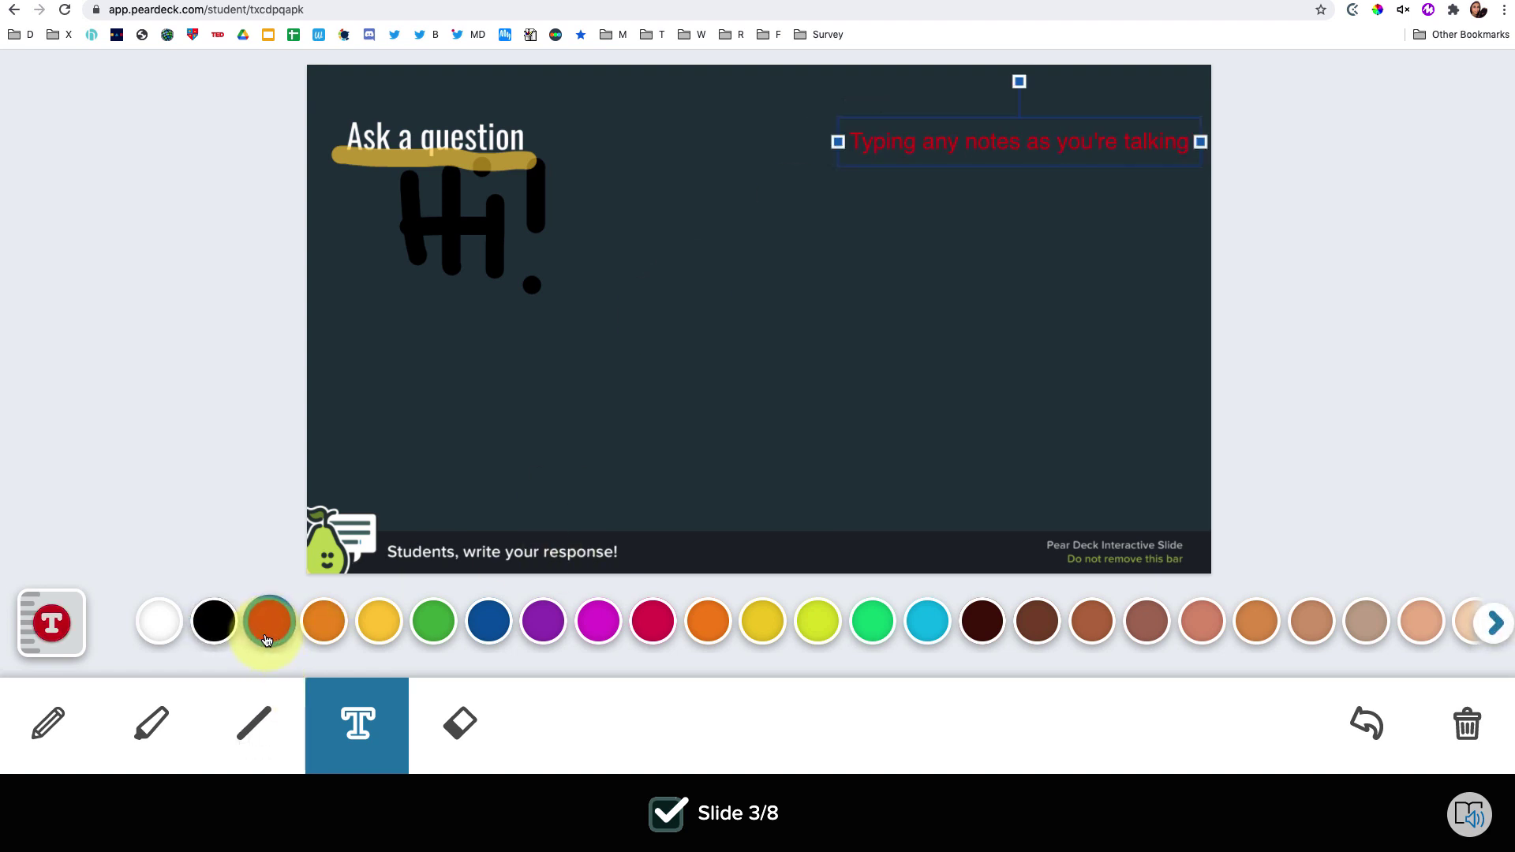
left_click(46, 629)
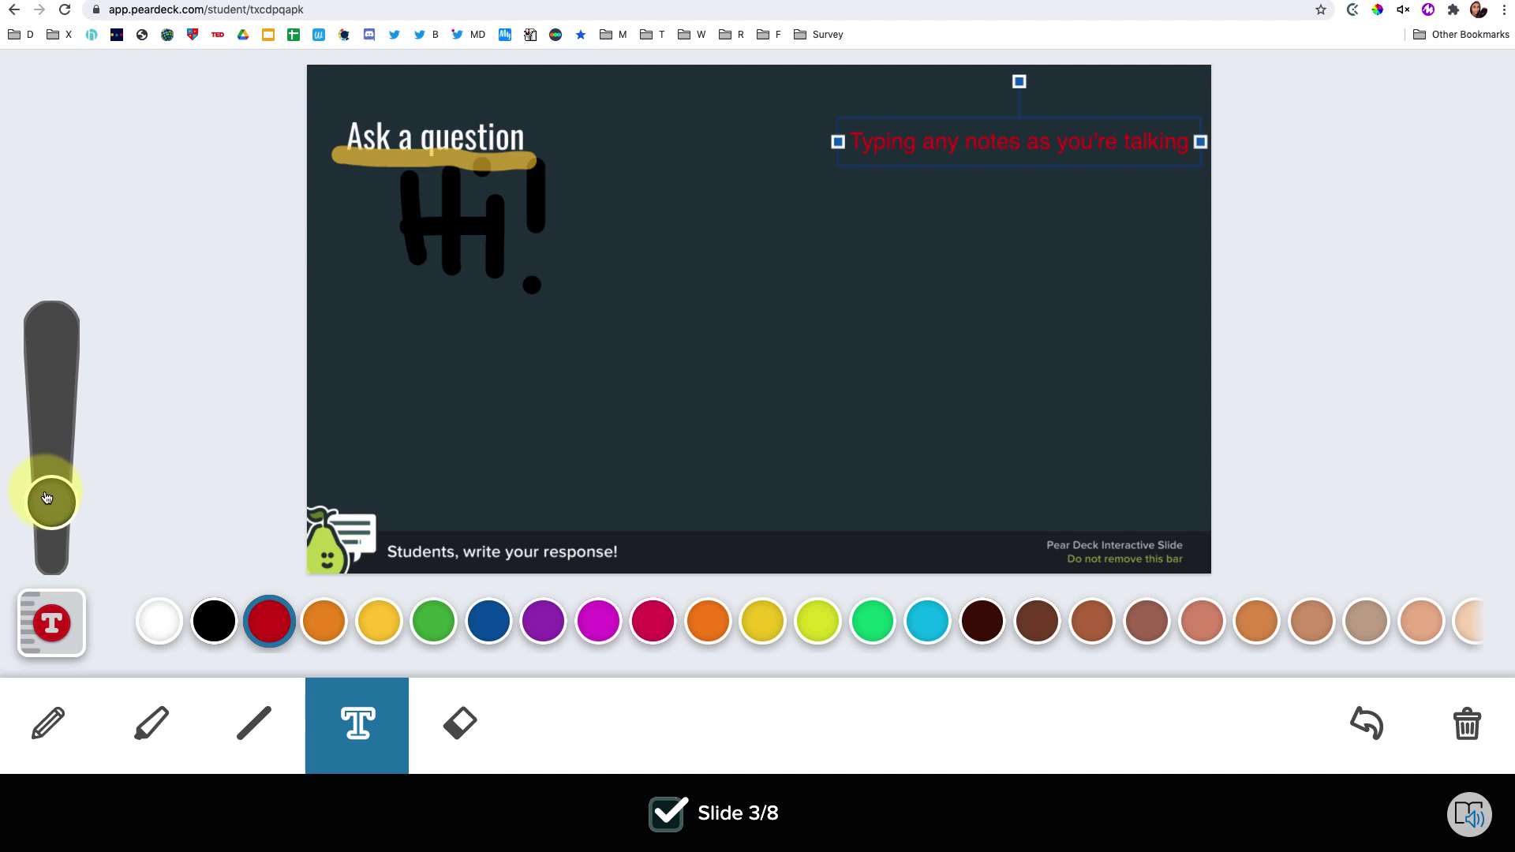
left_click_drag(46, 497, 51, 445)
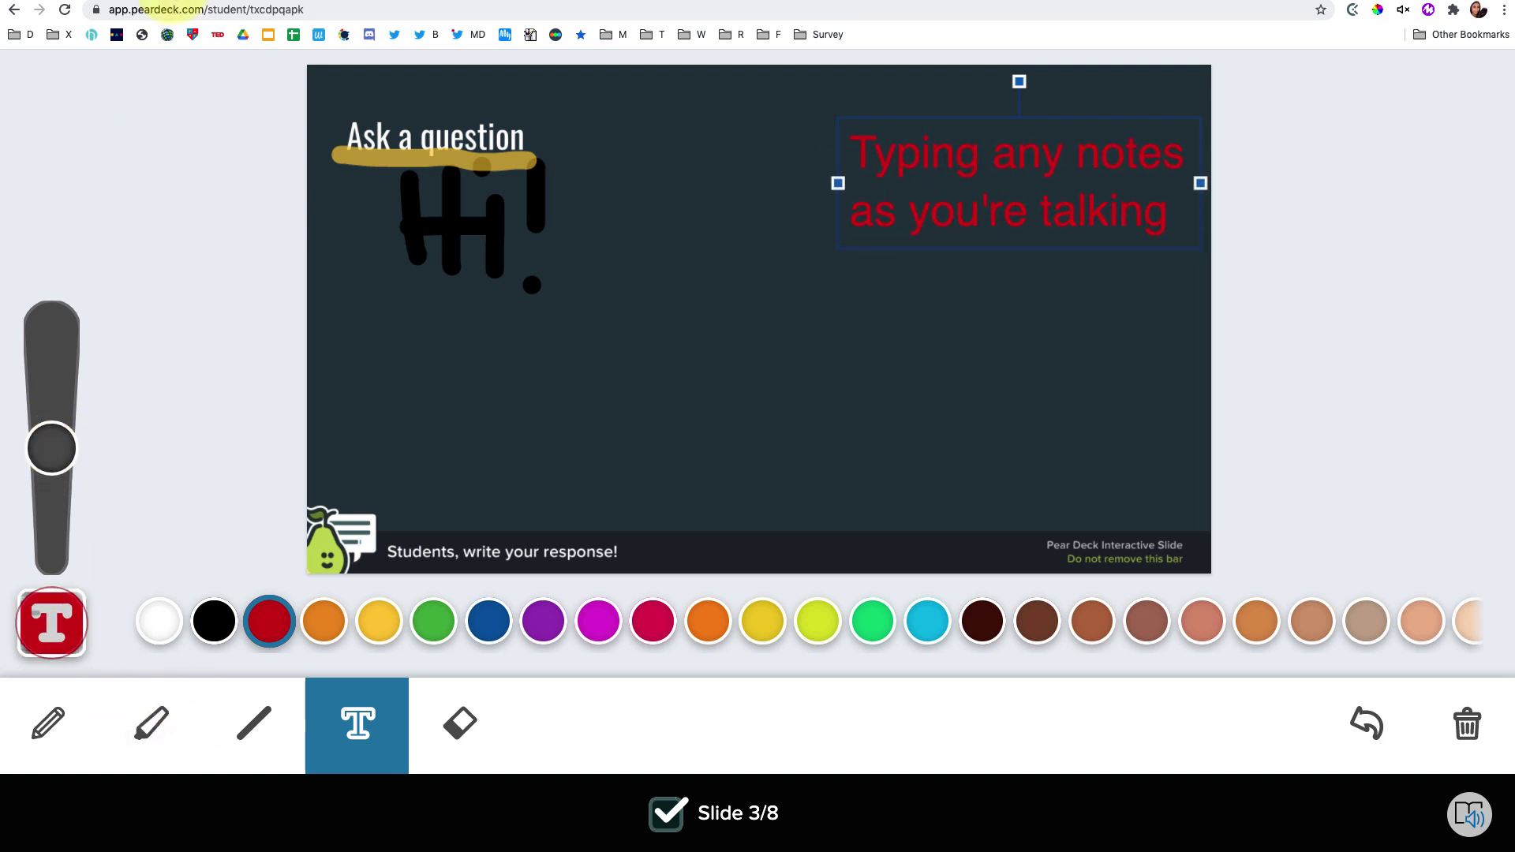
key("ctrl+Tab")
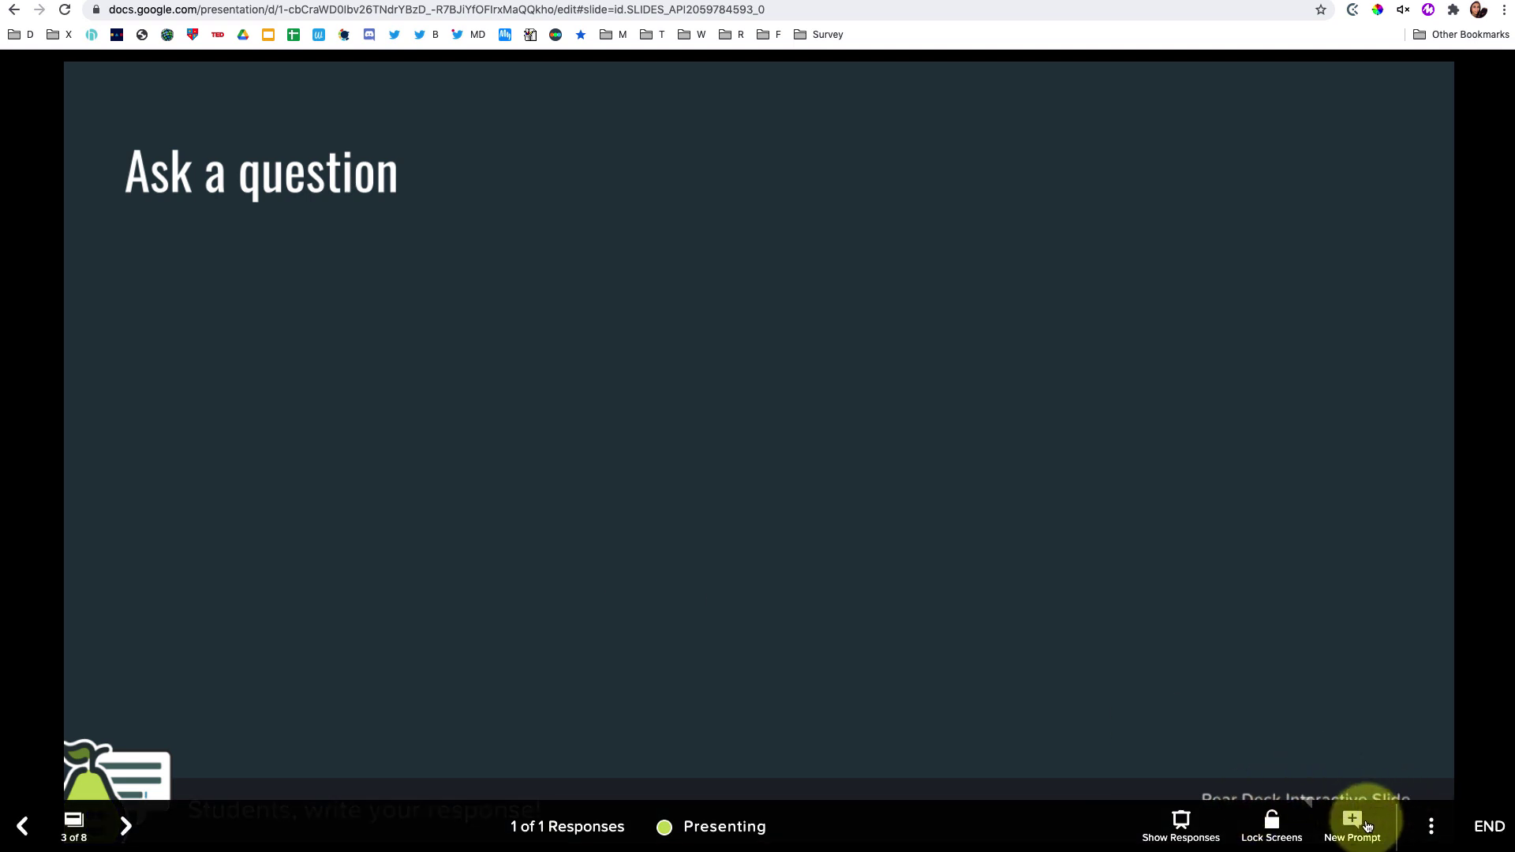
left_click(1367, 826)
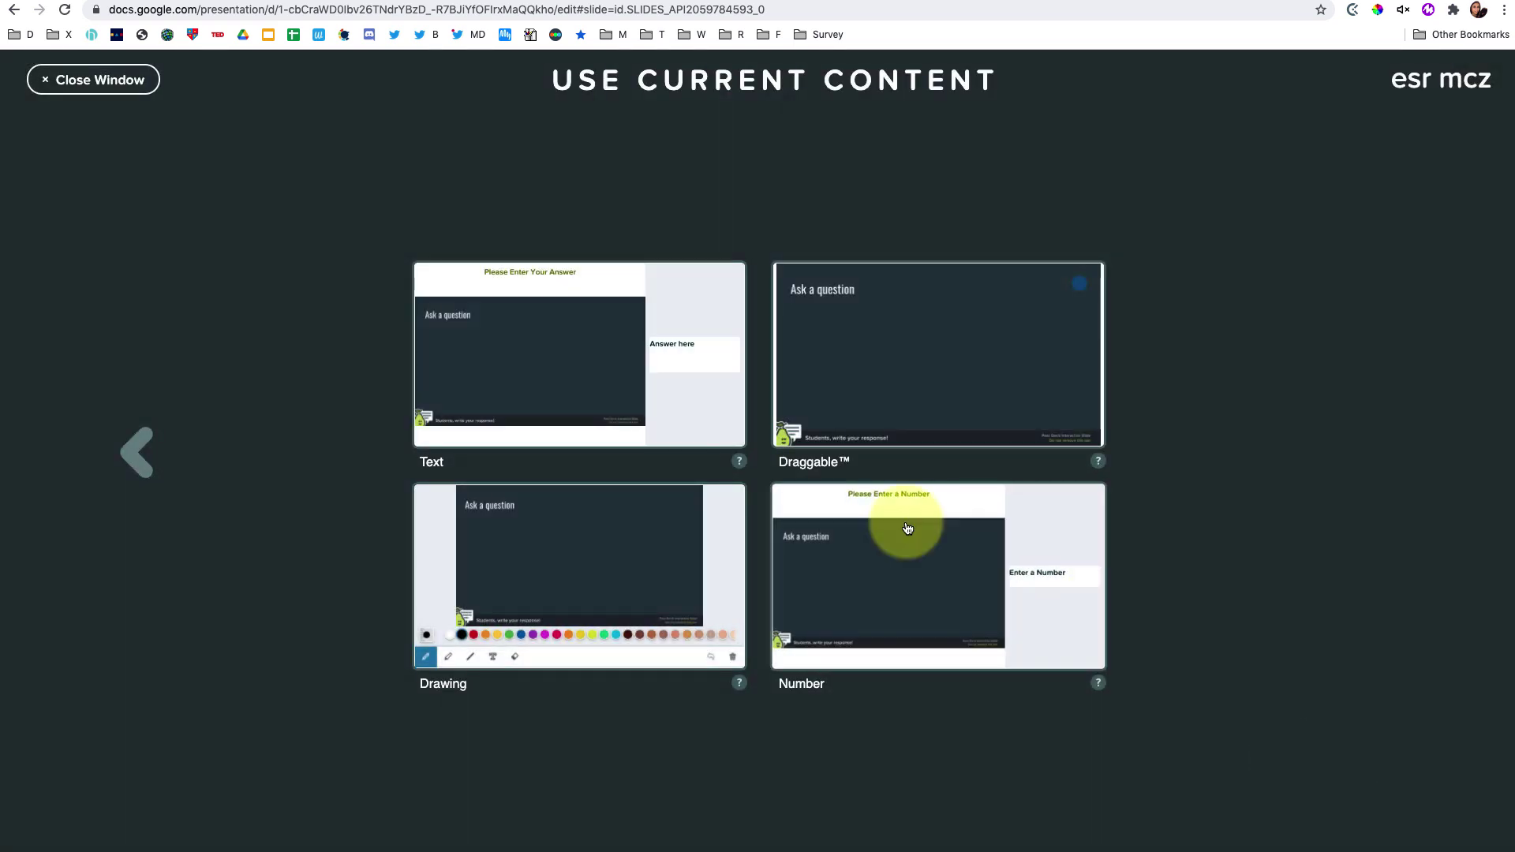
left_click(136, 452)
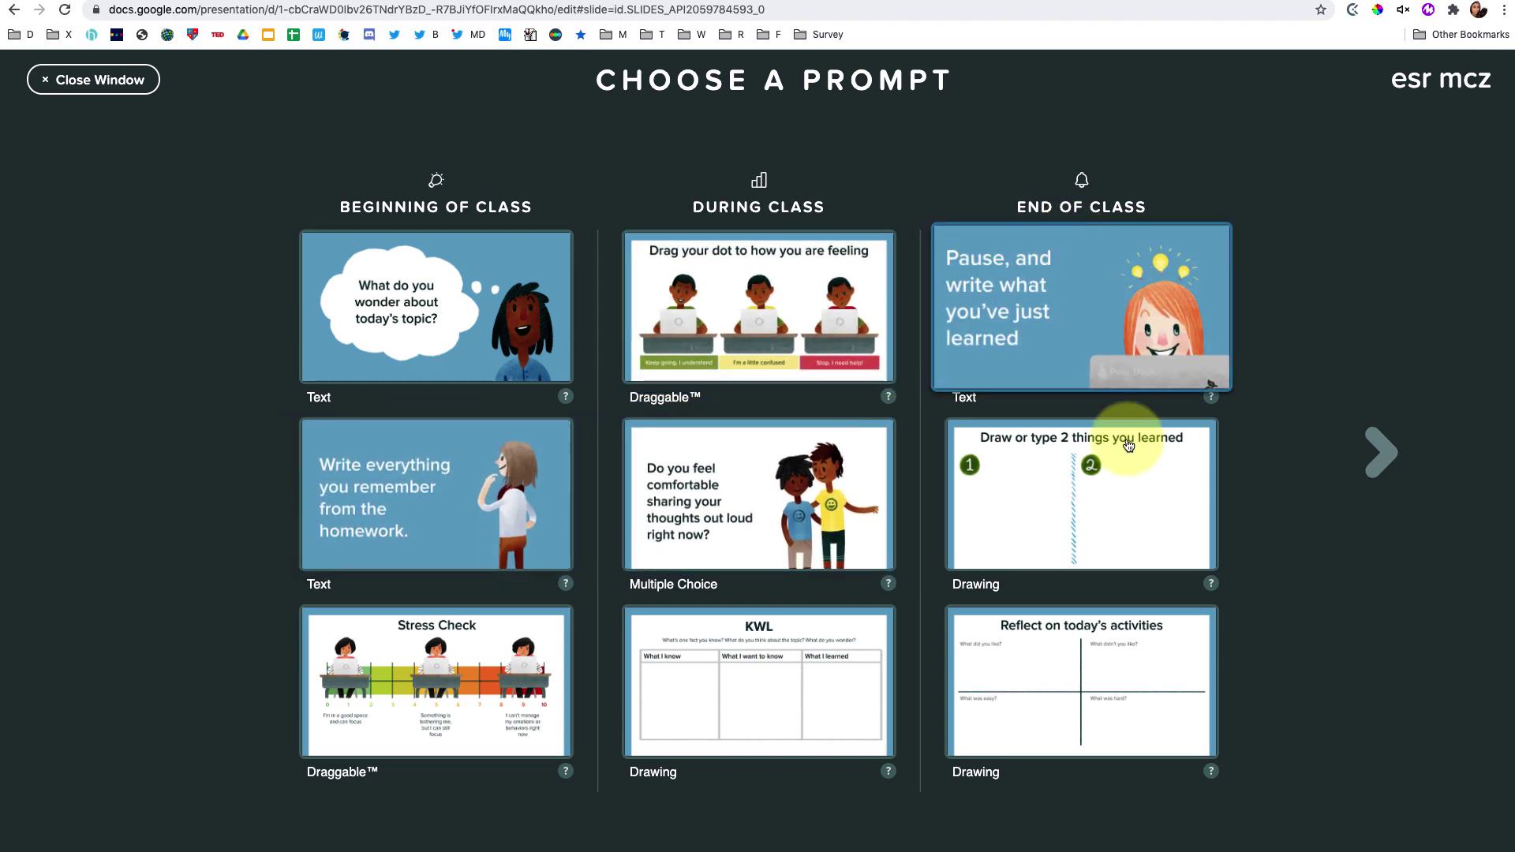
left_click(1395, 461)
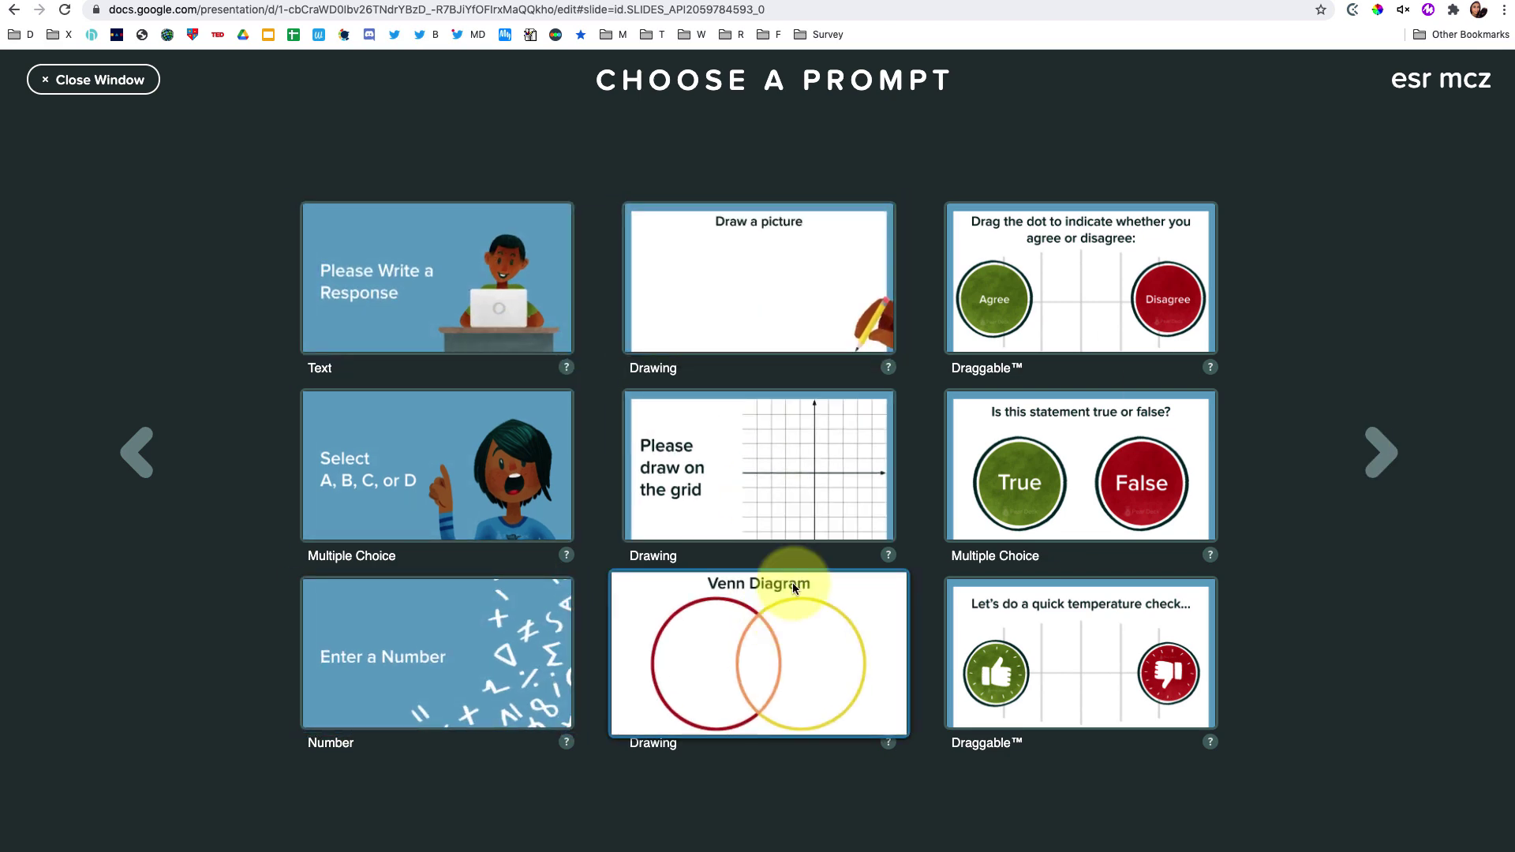
left_click(1387, 444)
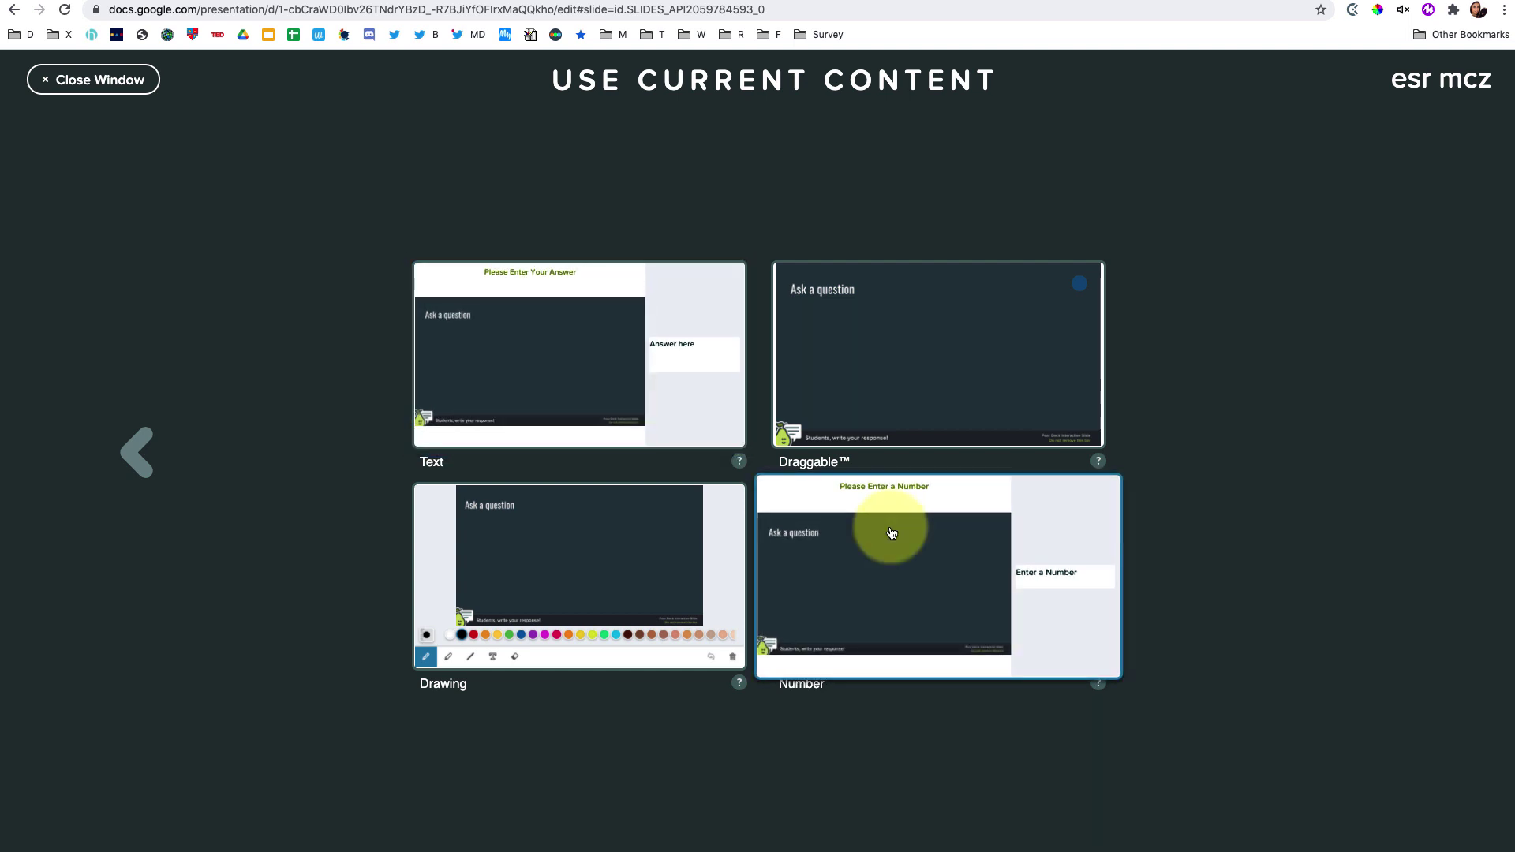
left_click(112, 92)
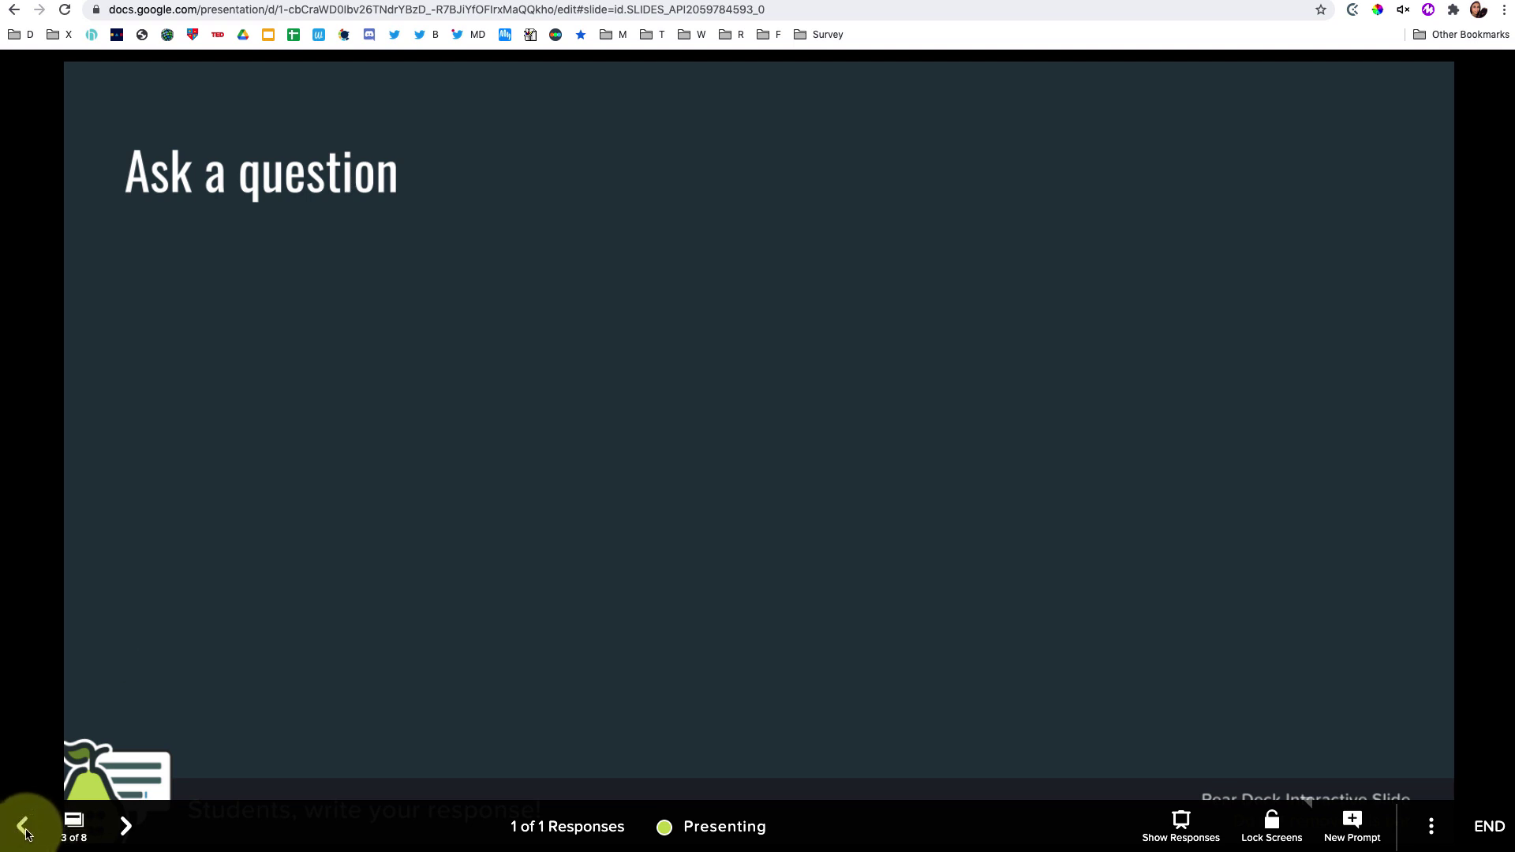
Turn on student-paced mode and test the student's back and next slide arrows.
left_click(1437, 823)
left_click(1391, 729)
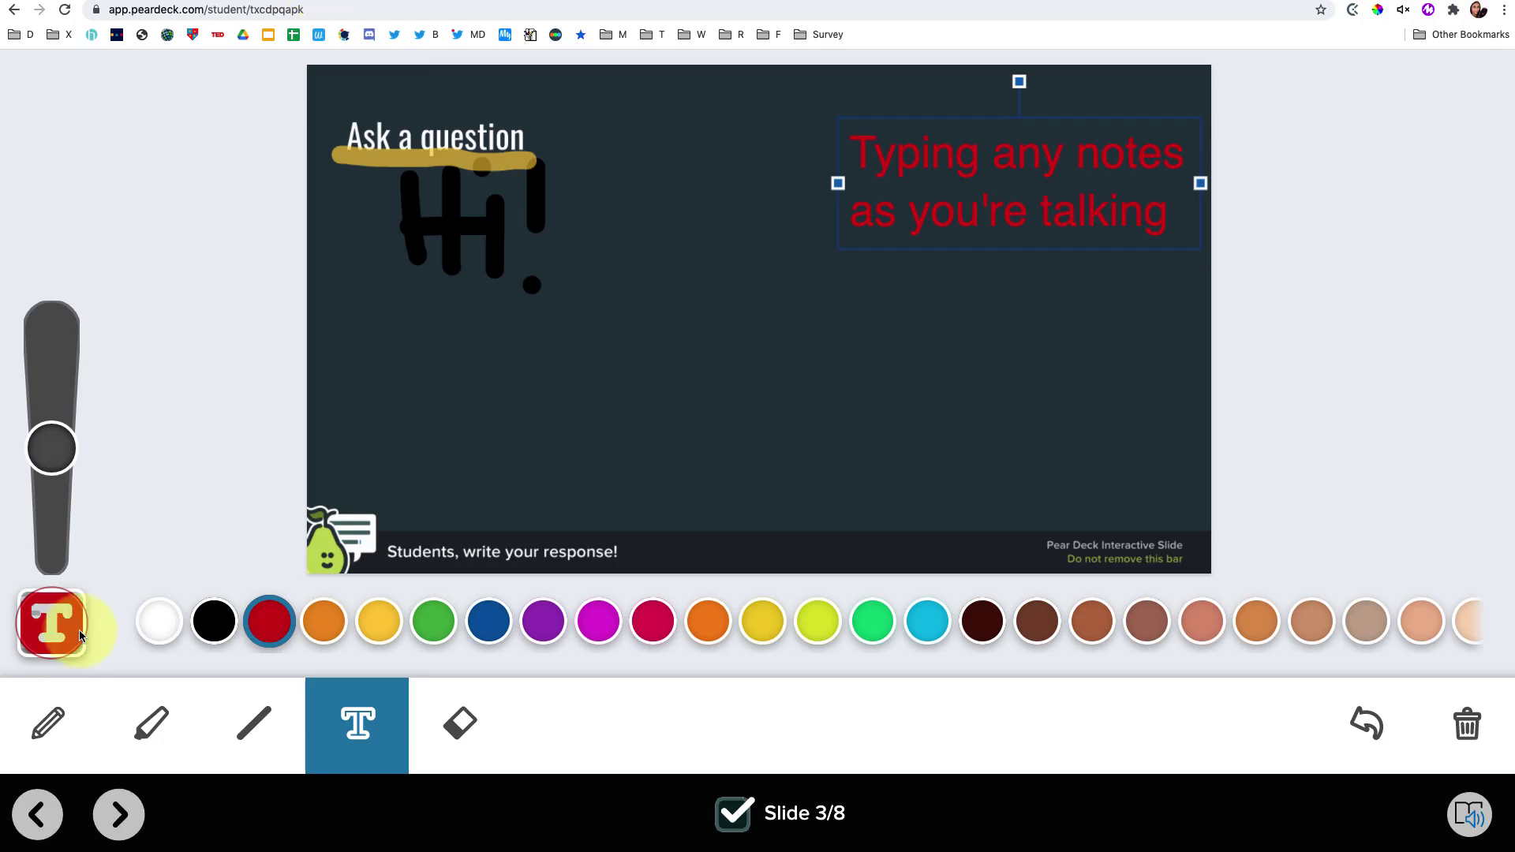
left_click(35, 815)
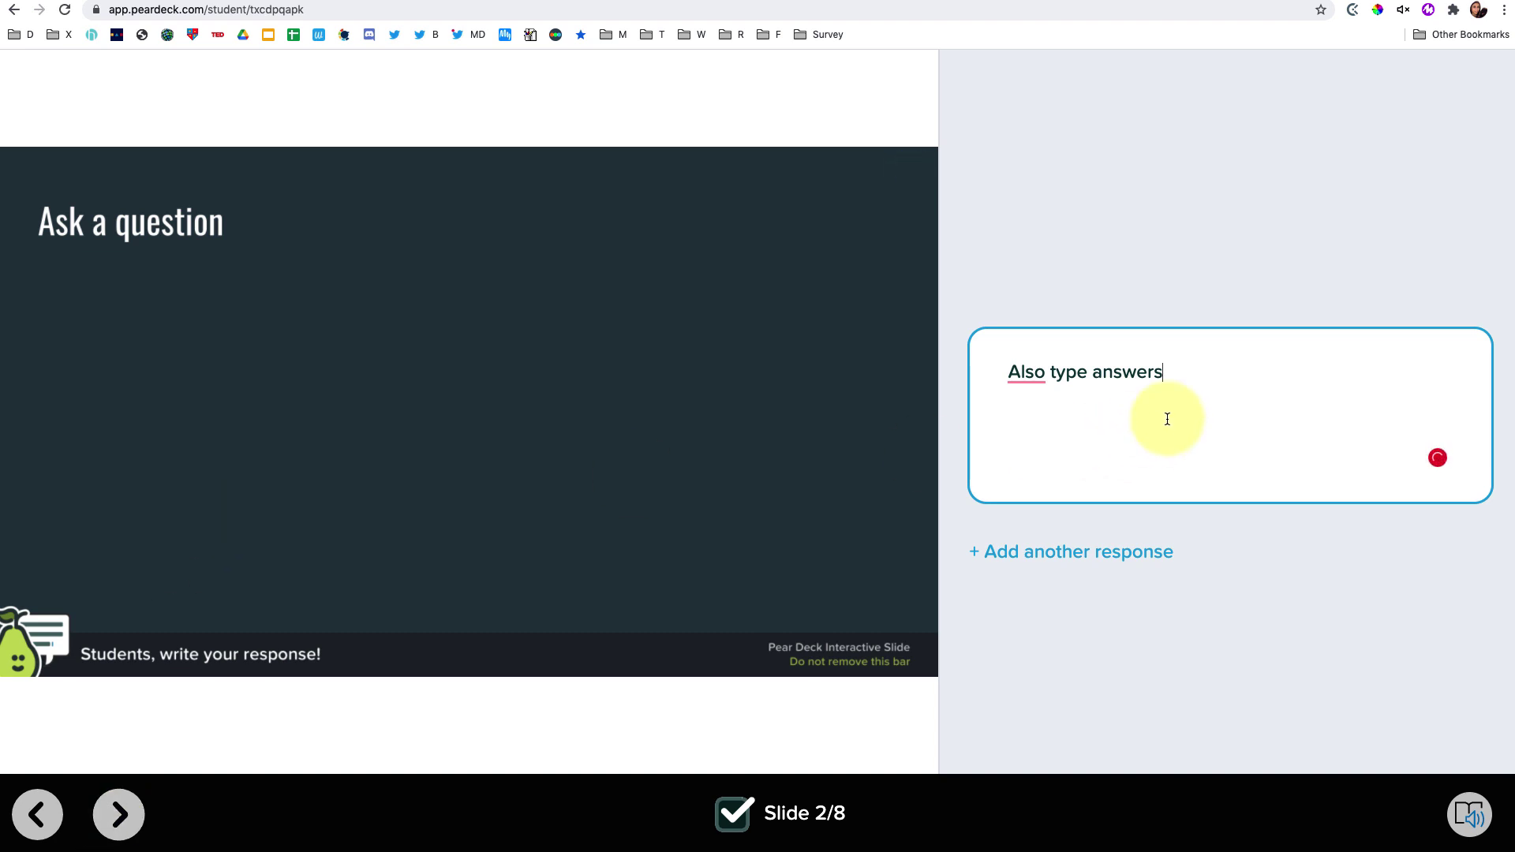
left_click(119, 815)
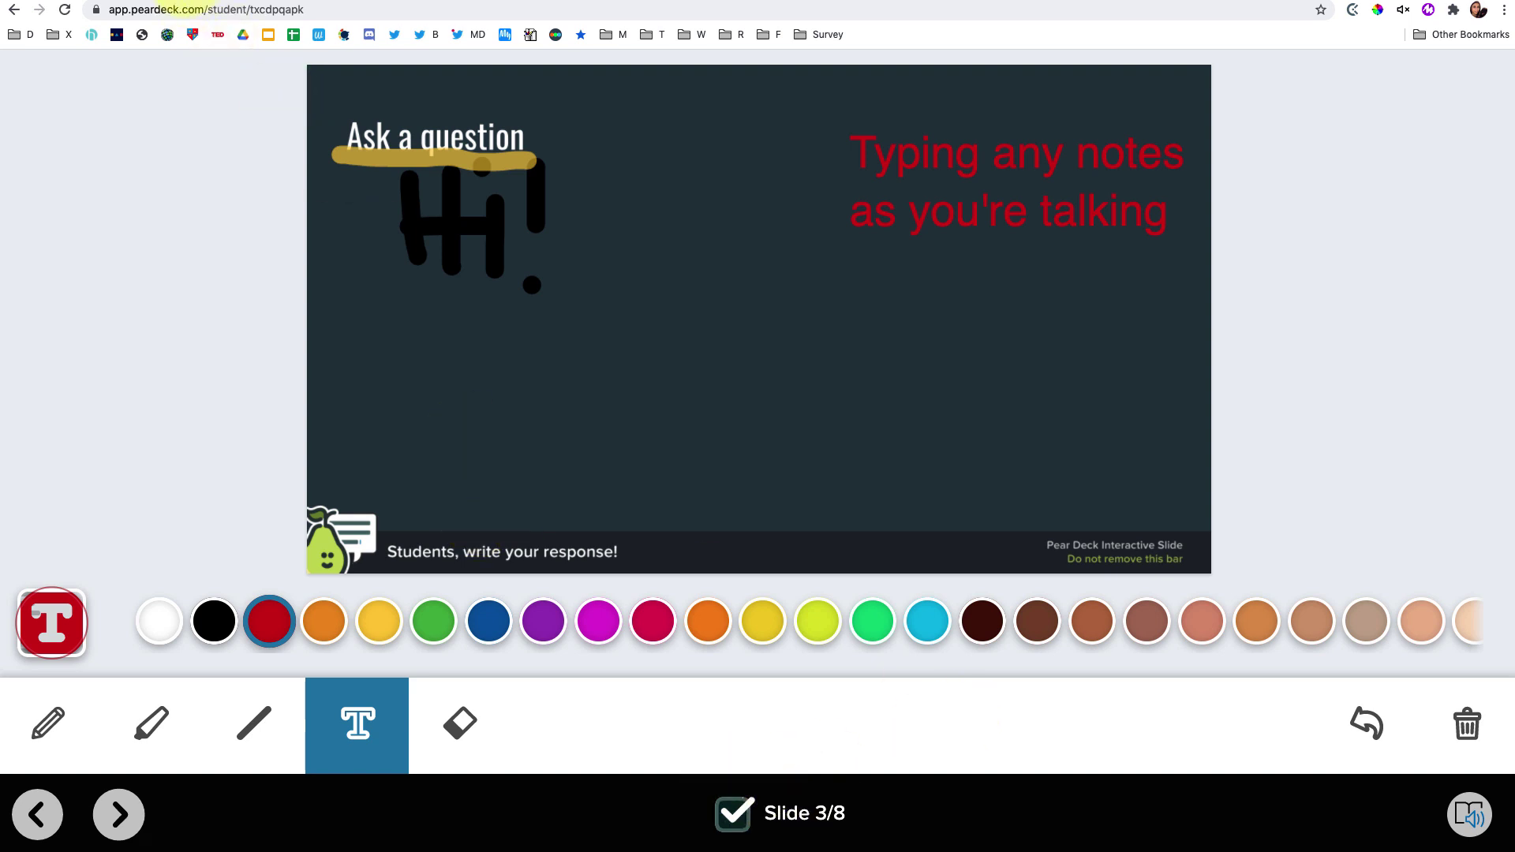
Acknowledge the student-paced notice in the presenter view, then return to the student view.
left_click(199, 6)
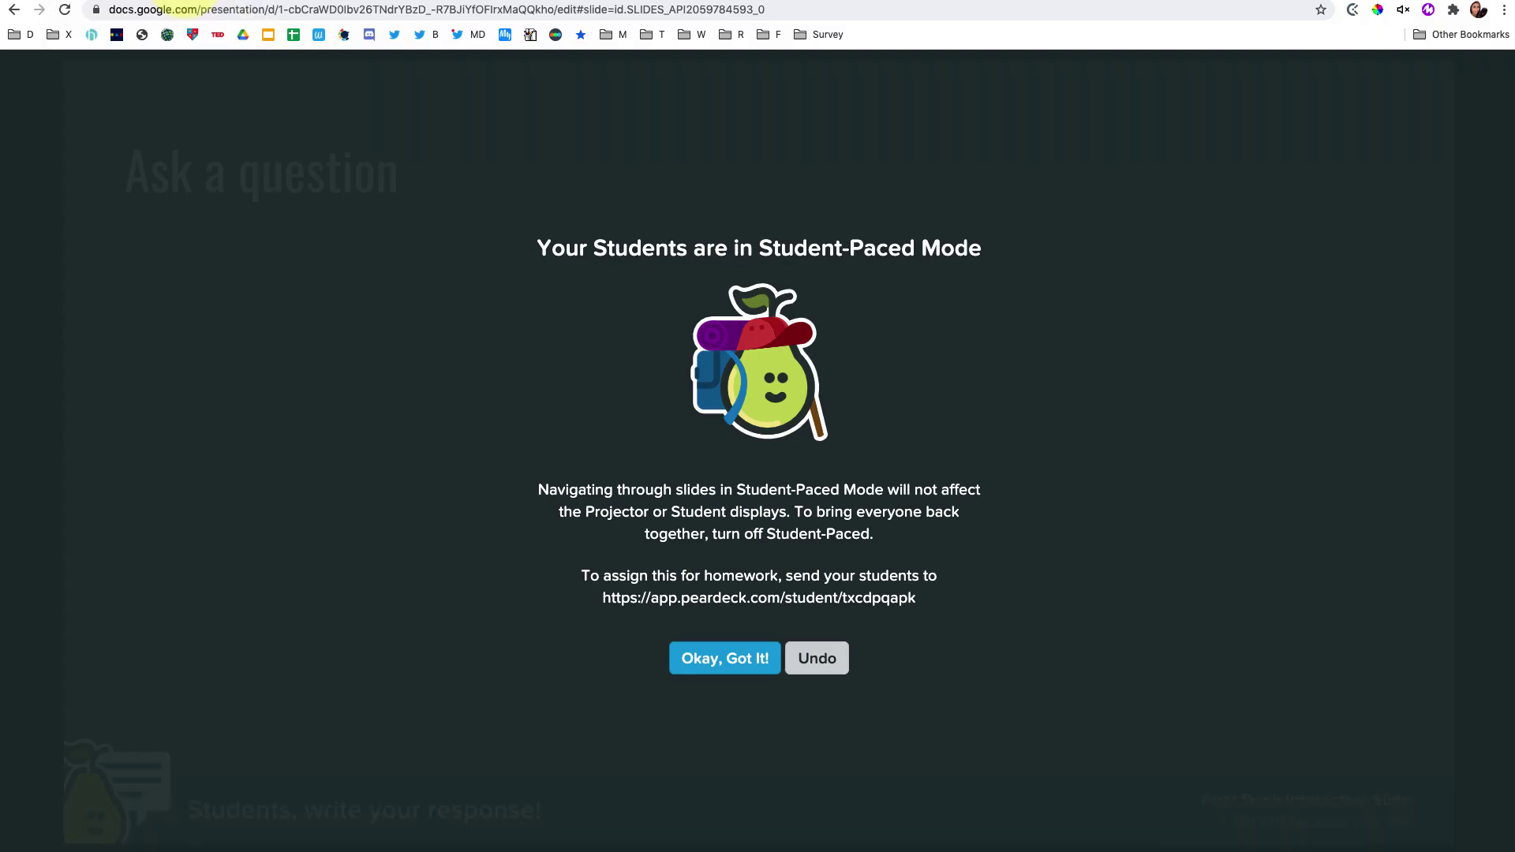
left_click(753, 659)
key("ctrl+Tab")
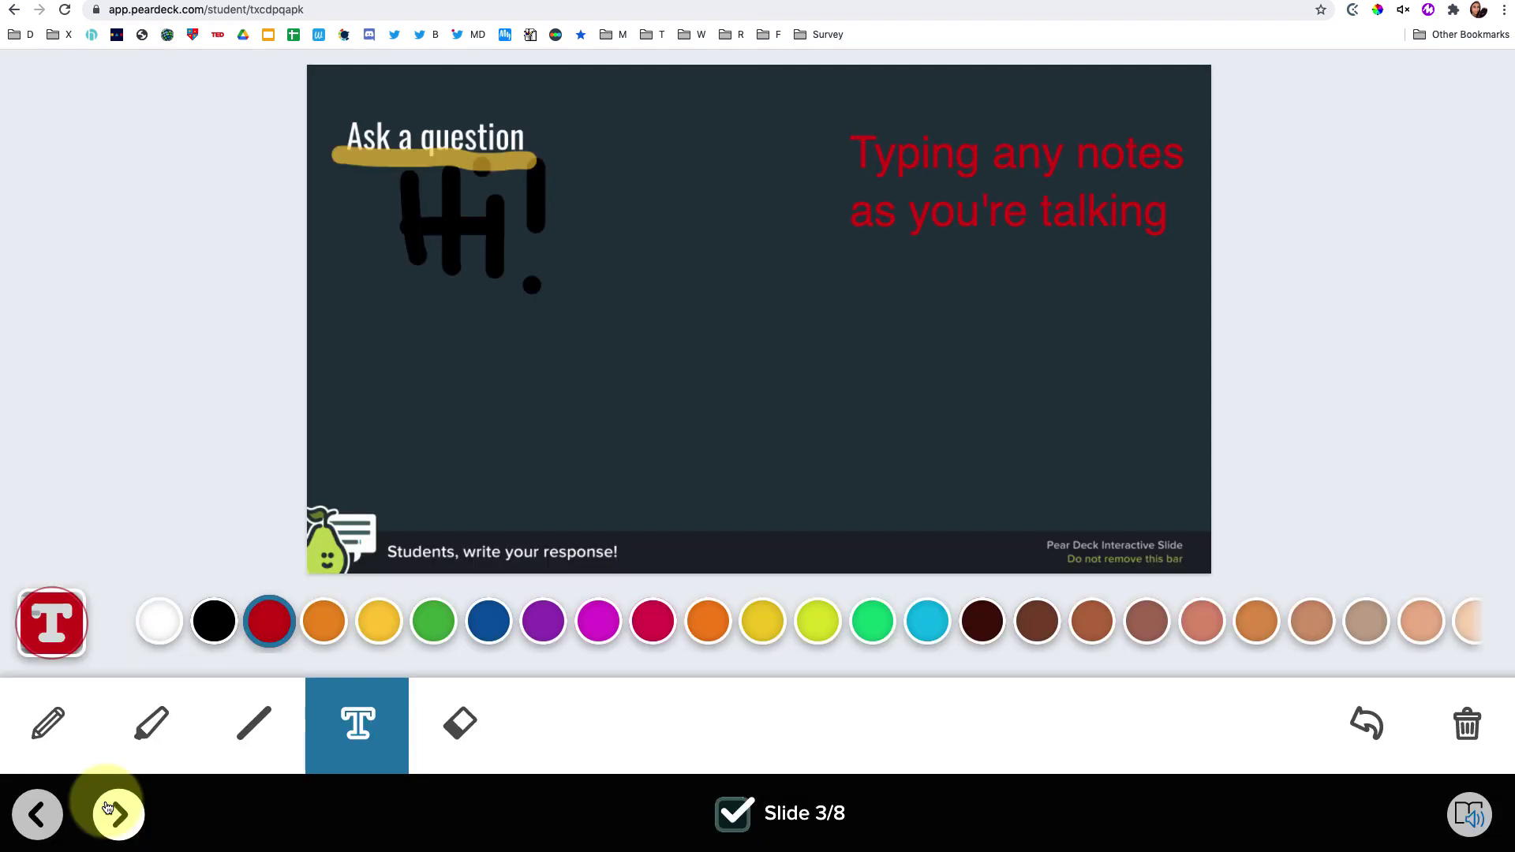
Advance the student view slide by slide to slide 7 of 8, 'Solve this problem'.
left_click(114, 813)
left_click(108, 809)
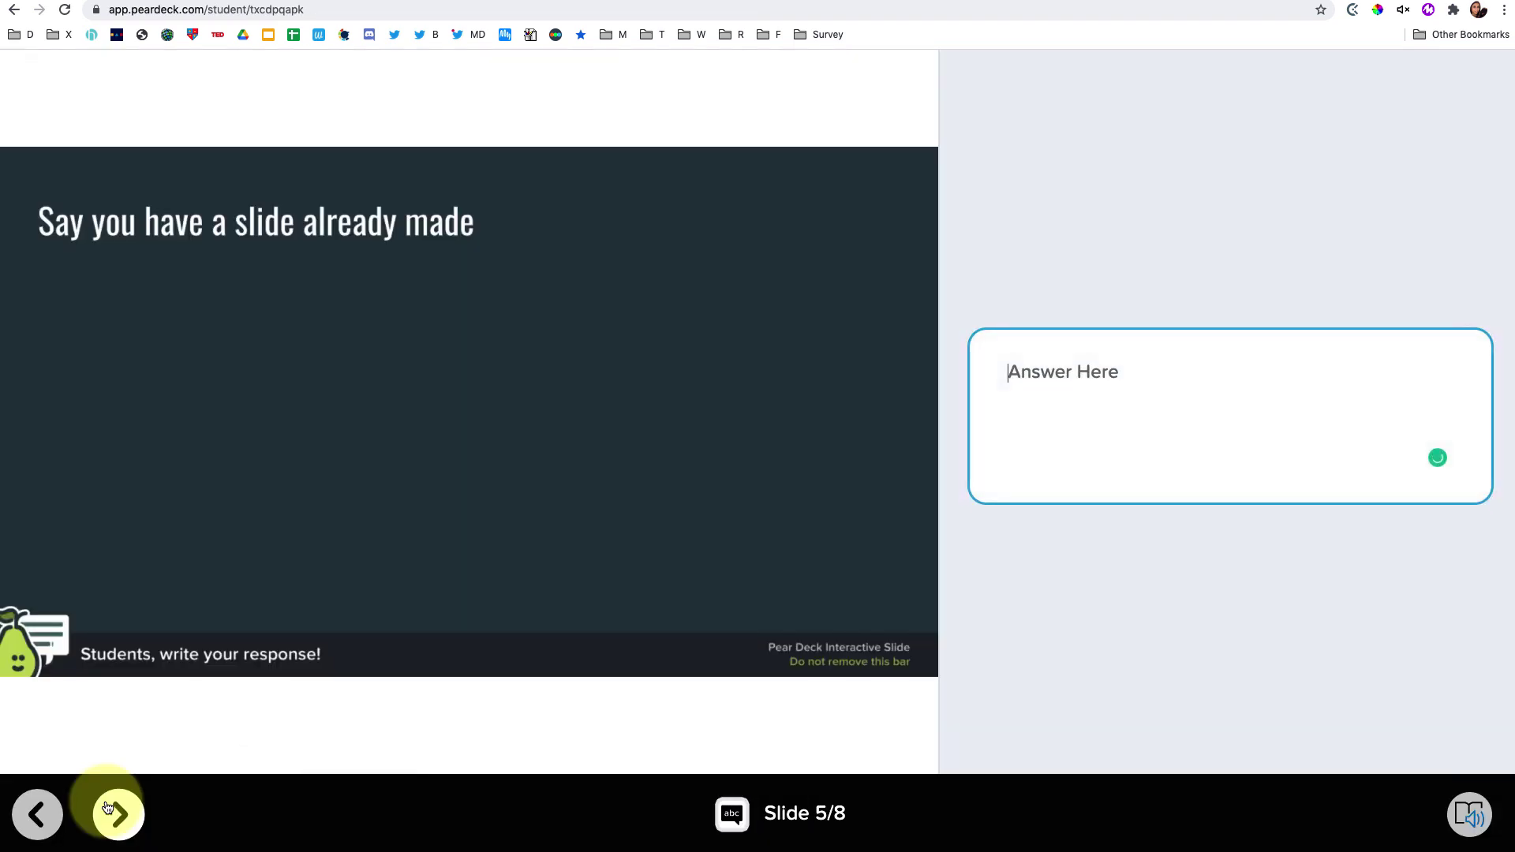
left_click(108, 809)
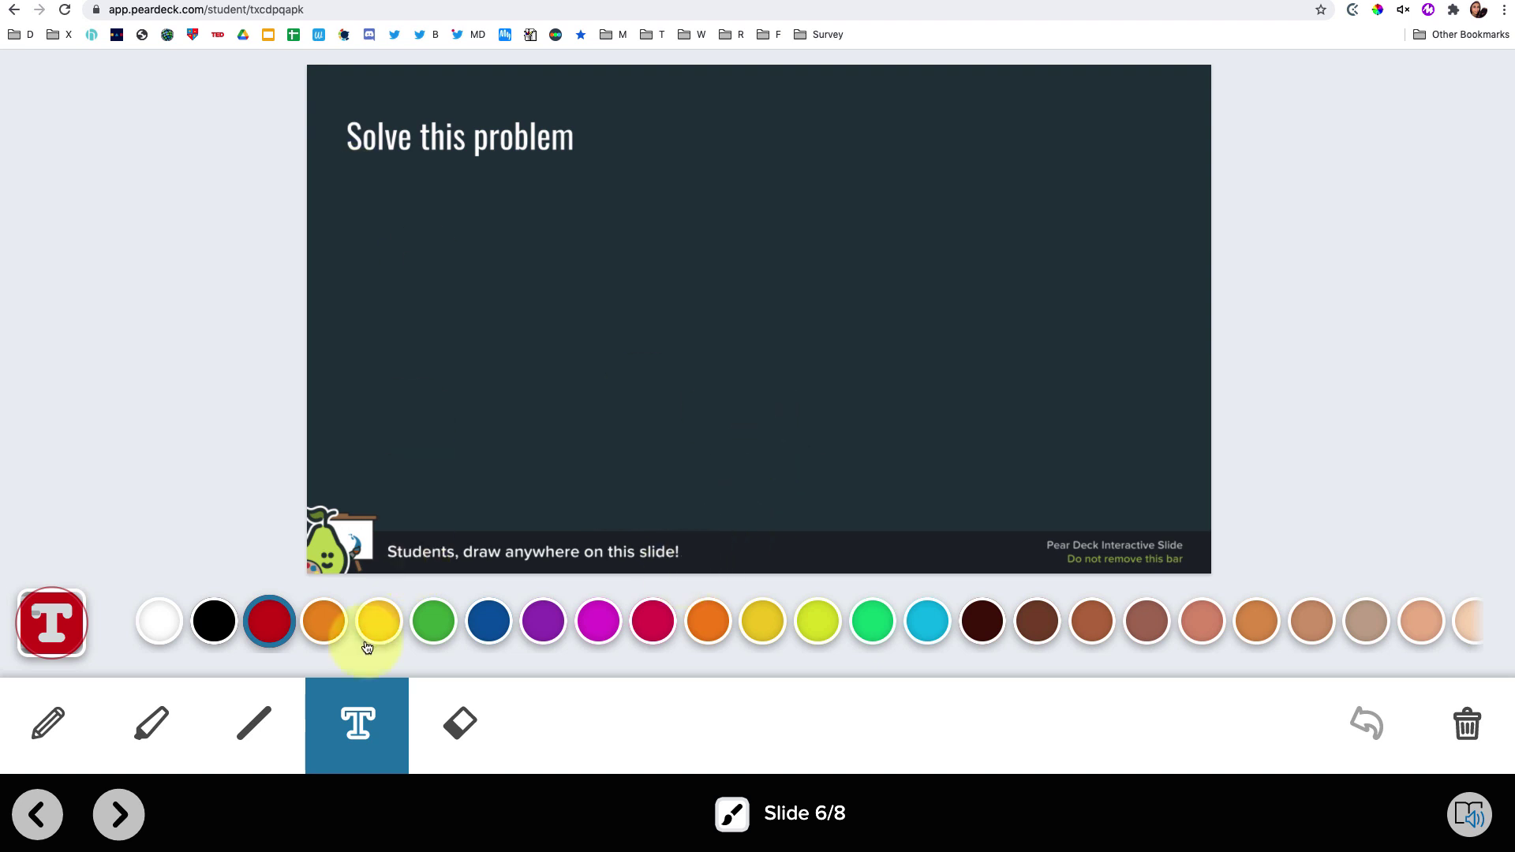
left_click(145, 824)
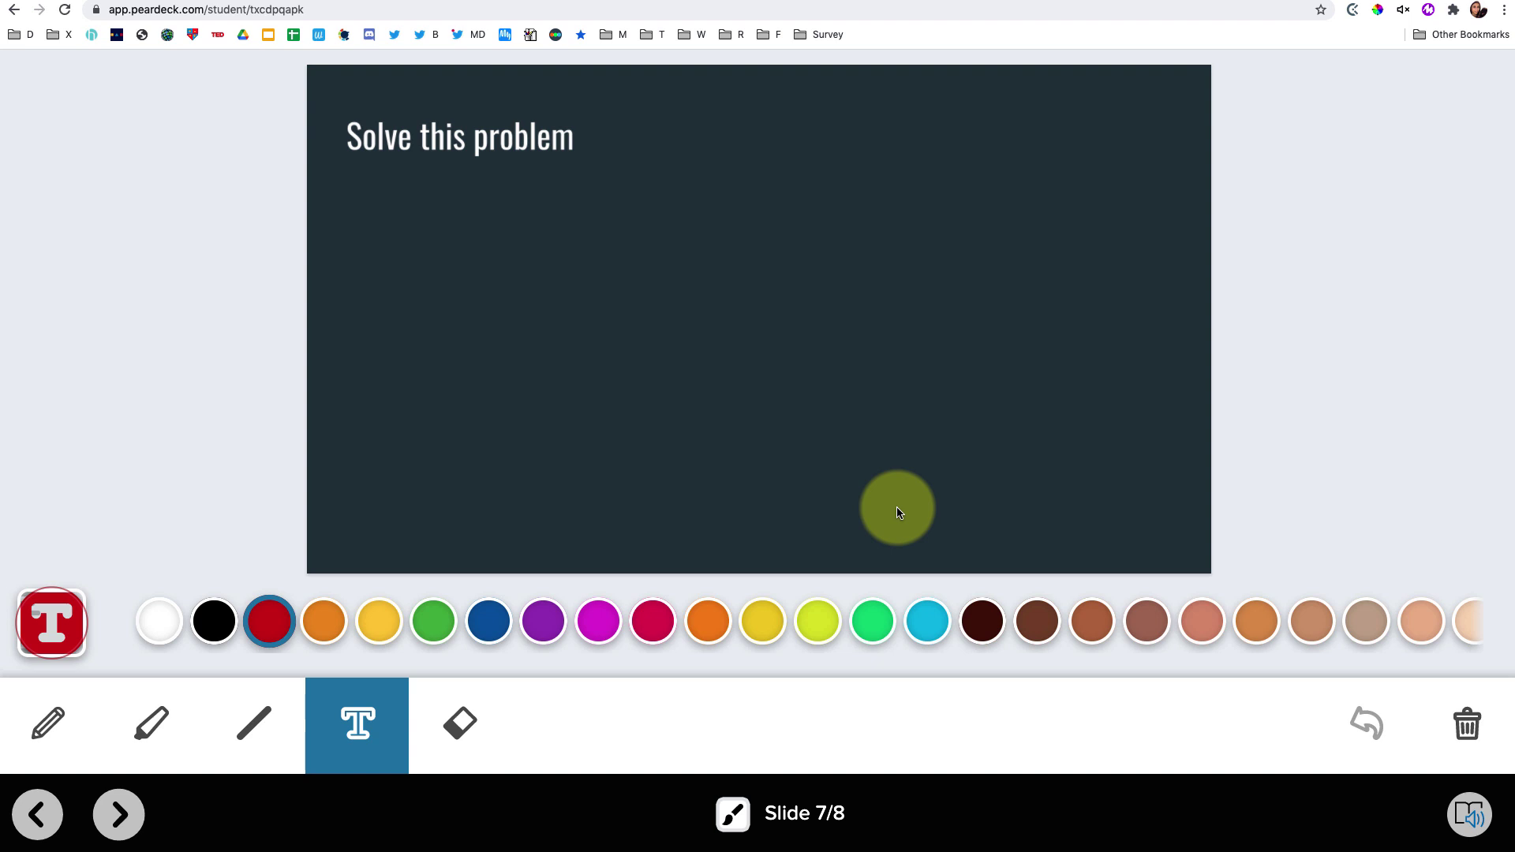
Zoom the browser page out to 25%, then reset the zoom to 100%.
key("ctrl+minus")
key("ctrl+minus")
key("ctrl+minus")
key("ctrl+minus")
key("ctrl+minus")
key("ctrl+minus")
key("ctrl+minus")
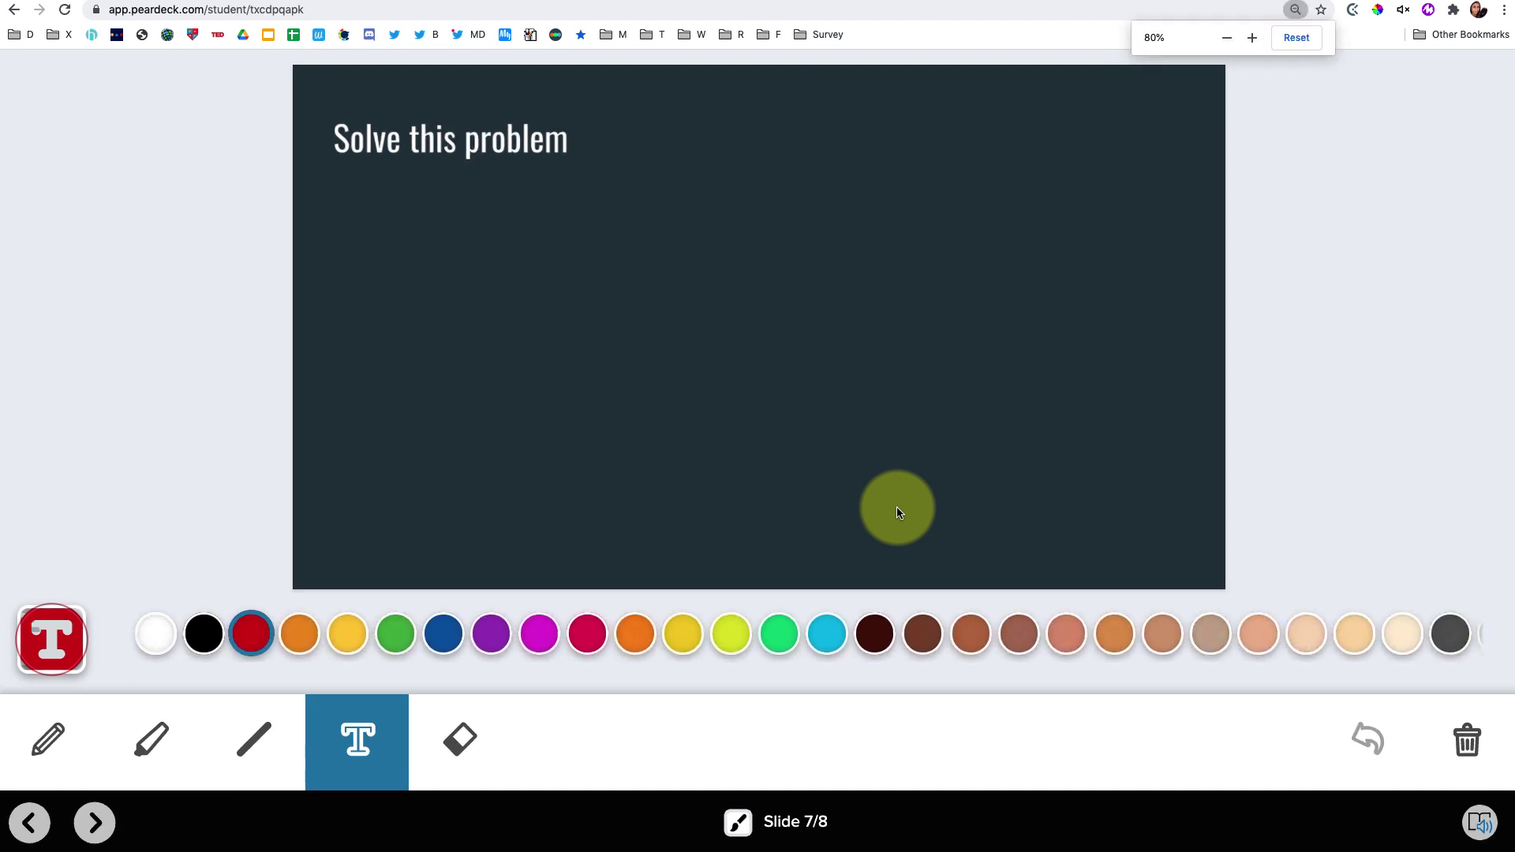
key("ctrl+0")
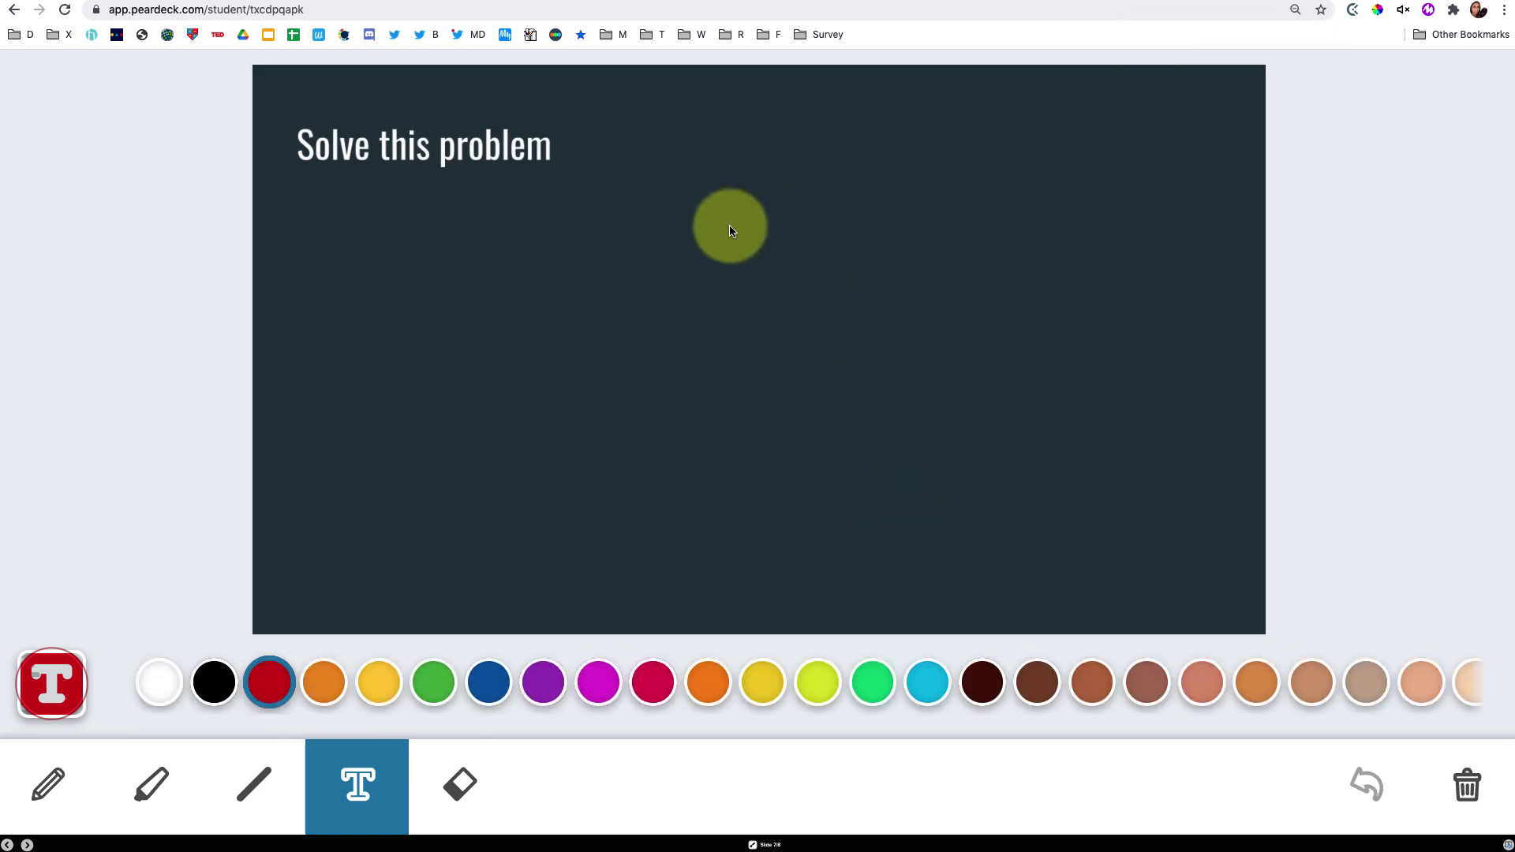
left_click(1294, 10)
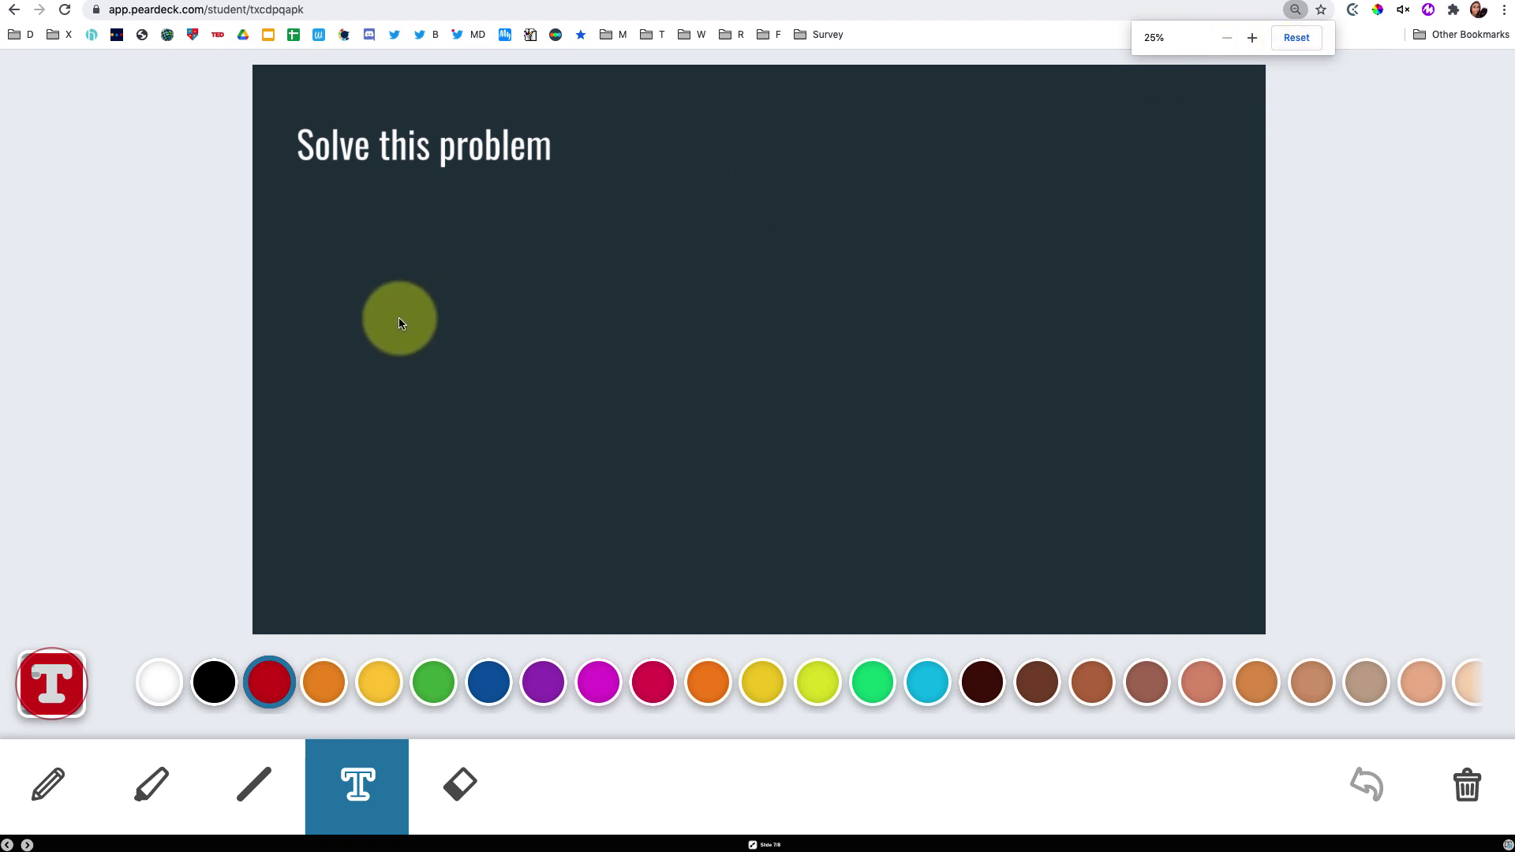
left_click(1298, 38)
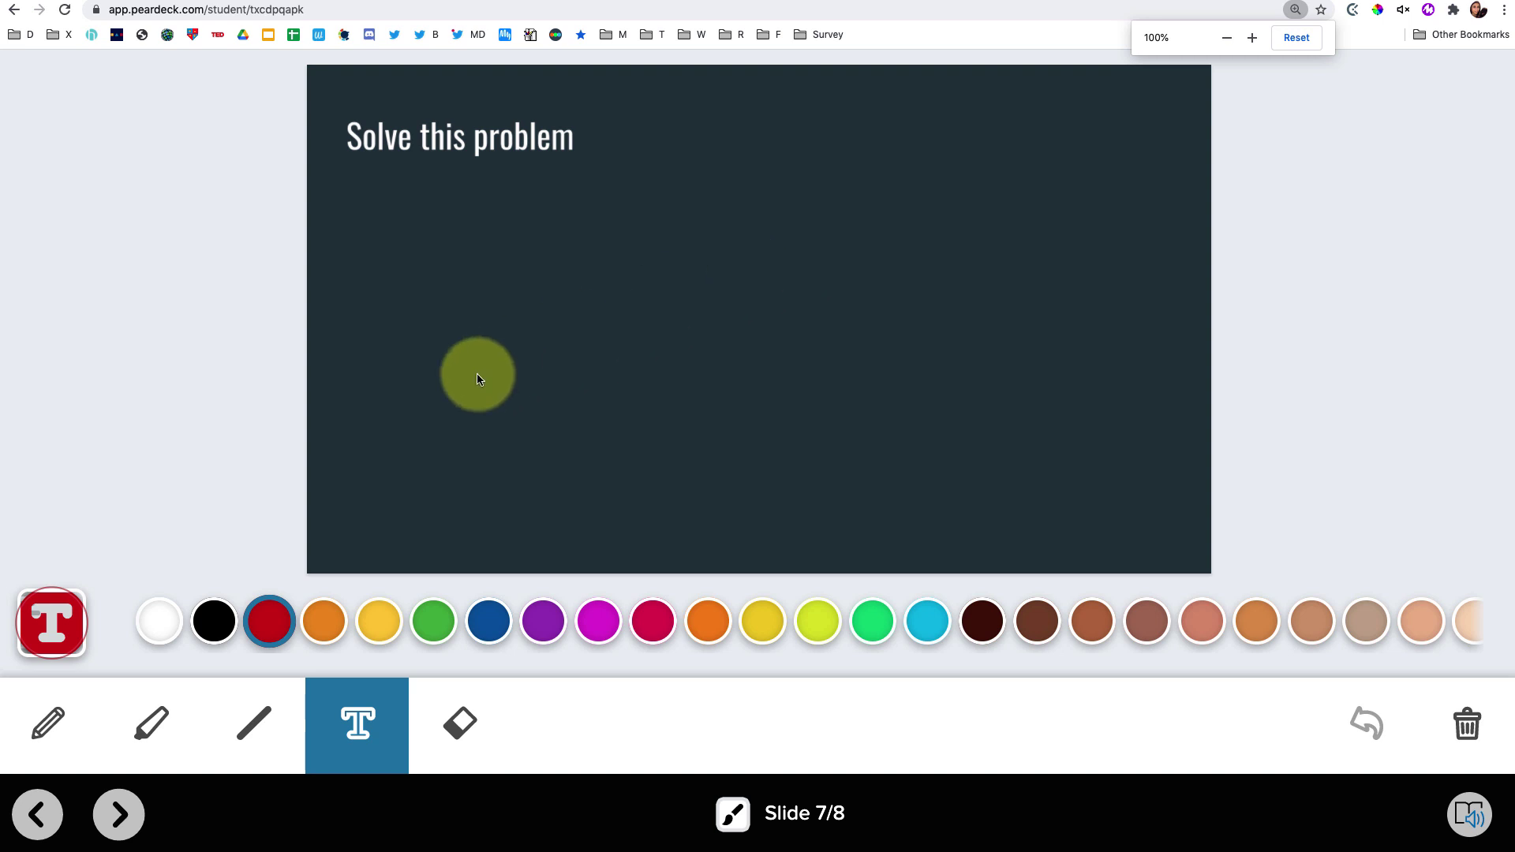
From the presenter view, start ending the live session.
left_click(263, 1)
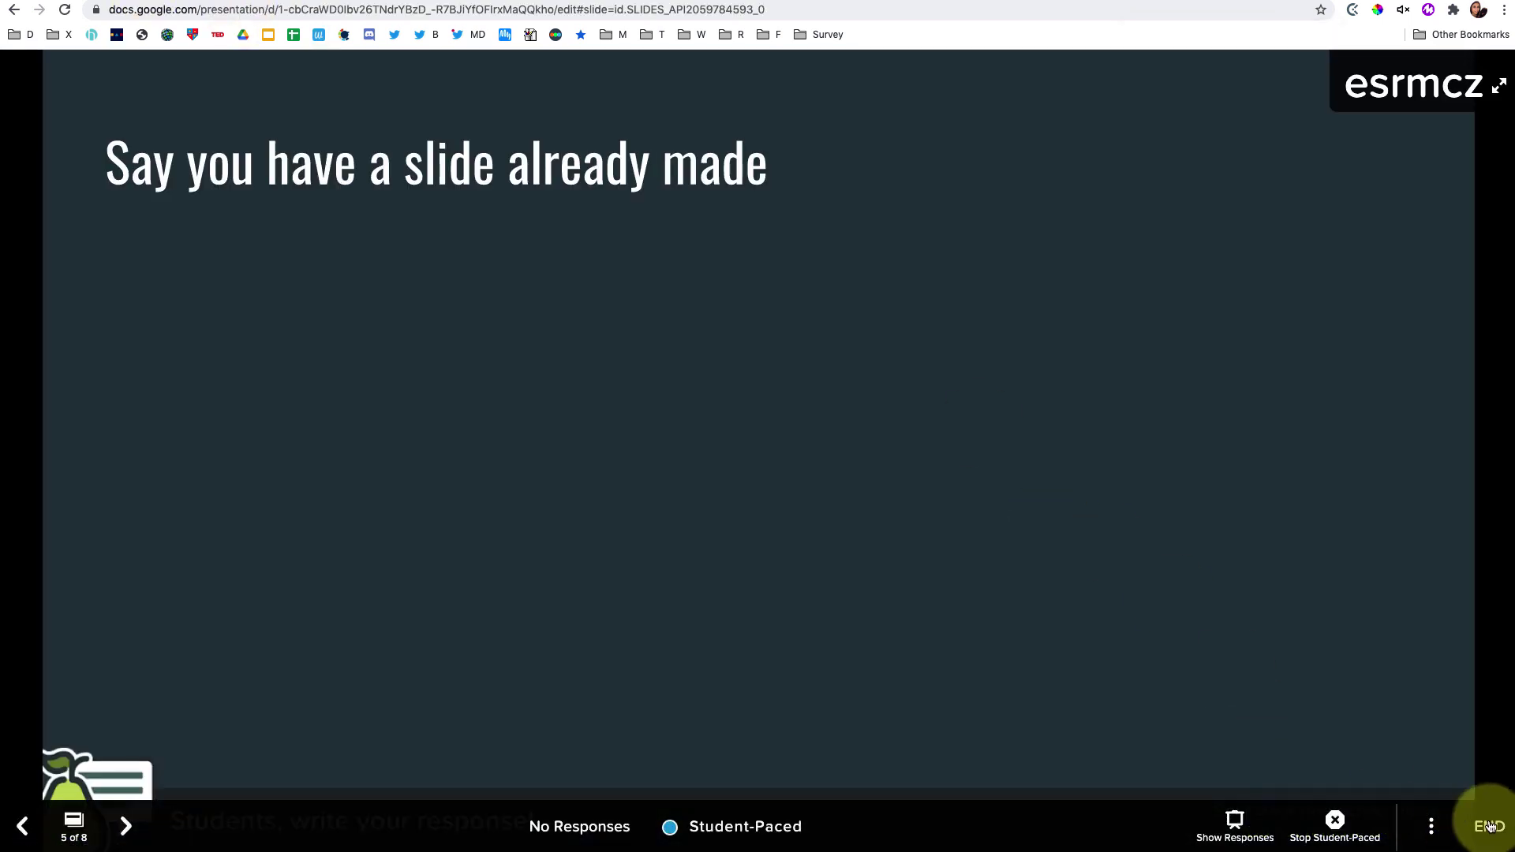
left_click(1490, 826)
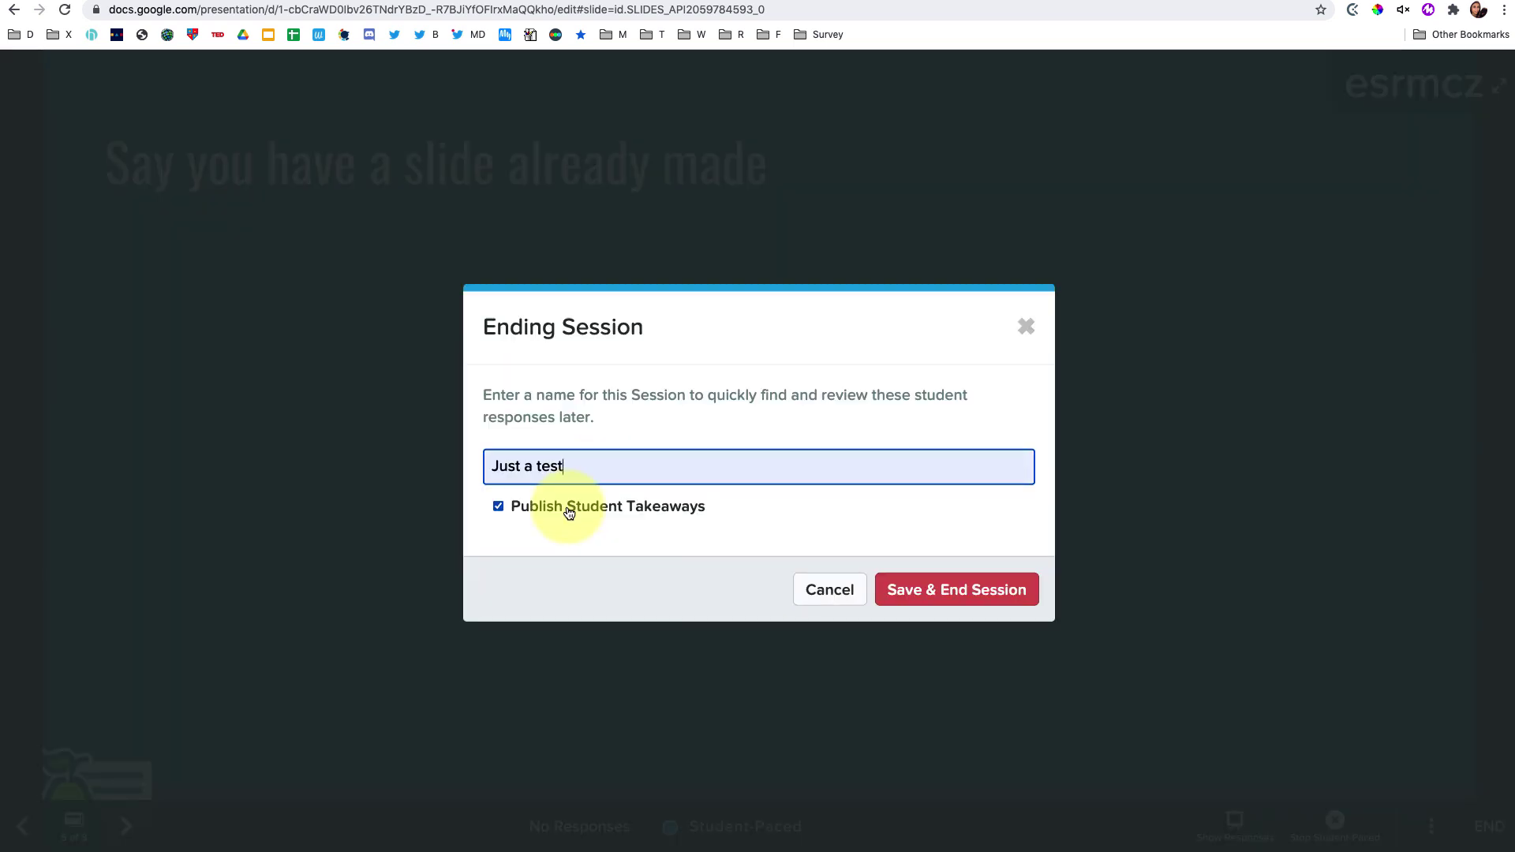